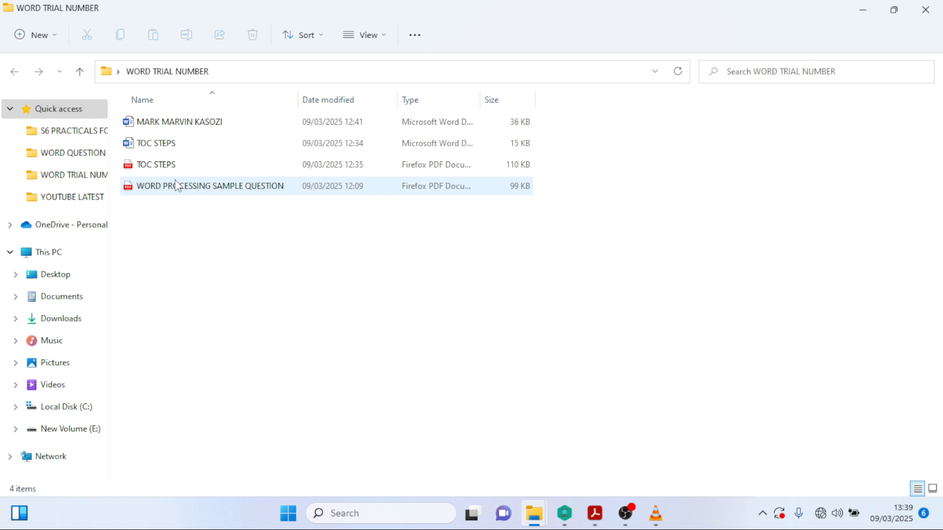
# - Open the WORD PROCESSING SAMPLE QUESTION PDF with Adobe Acrobat DC from File Explorer
pyautogui.click(177, 186)
pyautogui.rightClick(175, 181)
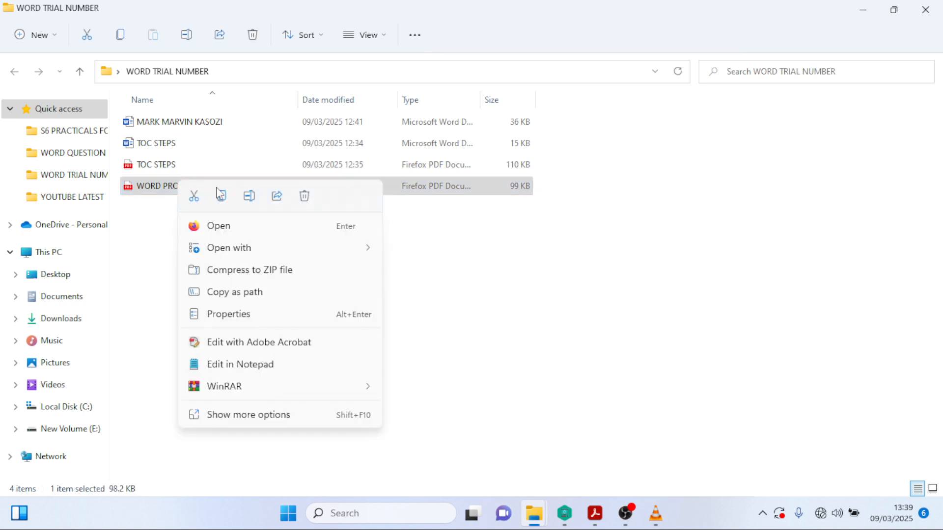
pyautogui.moveTo(353, 251)
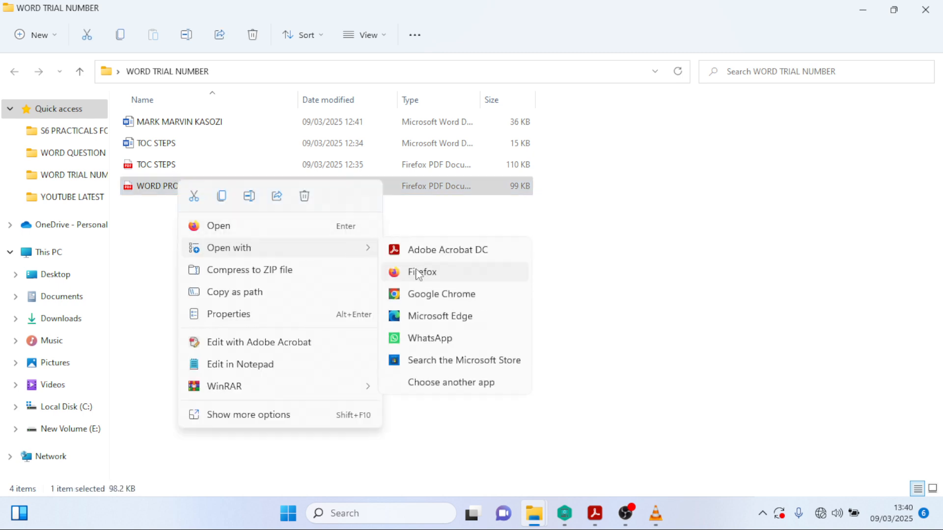
pyautogui.click(439, 251)
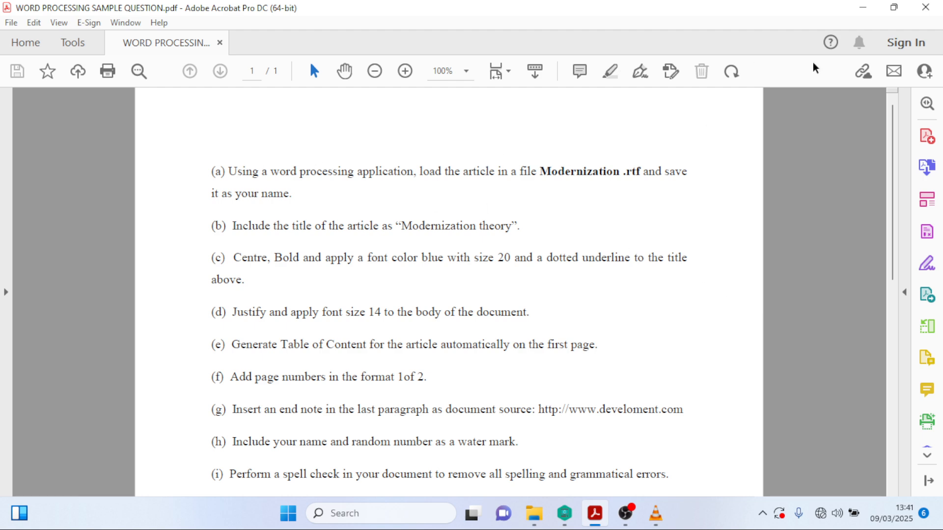
# - Minimize the Acrobat question sheet to reveal the WORD TRIAL NUMBER folder
pyautogui.click(863, 7)
# - Minimize Explorer and create a new folder on the desktop
pyautogui.click(856, 8)
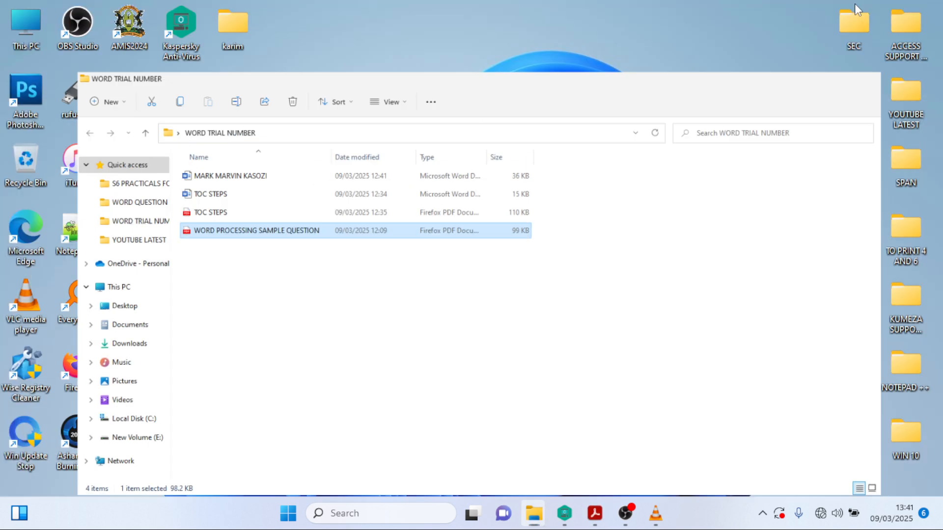
pyautogui.rightClick(552, 188)
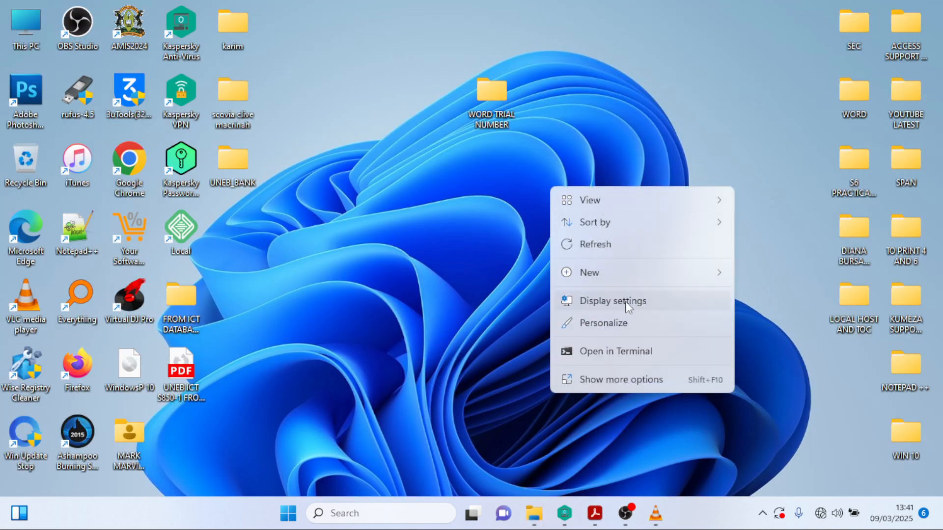
pyautogui.moveTo(659, 280)
pyautogui.click(797, 36)
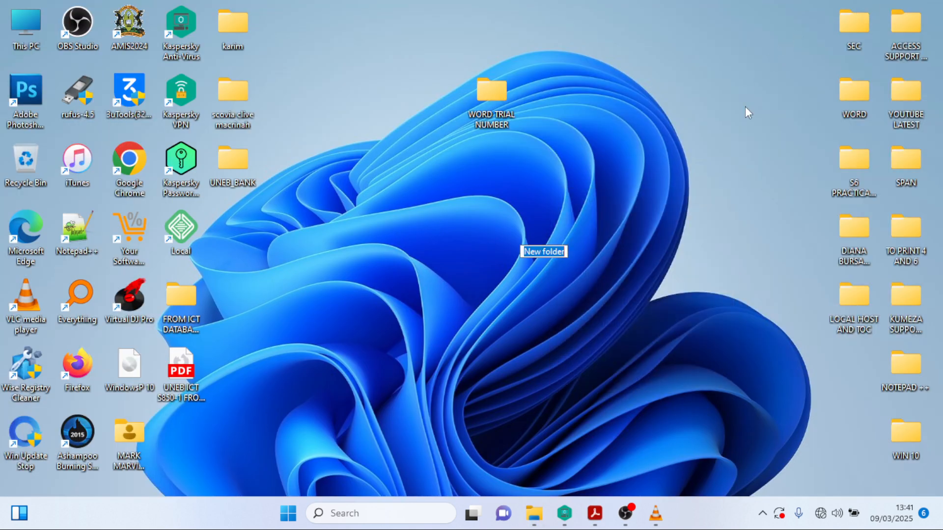
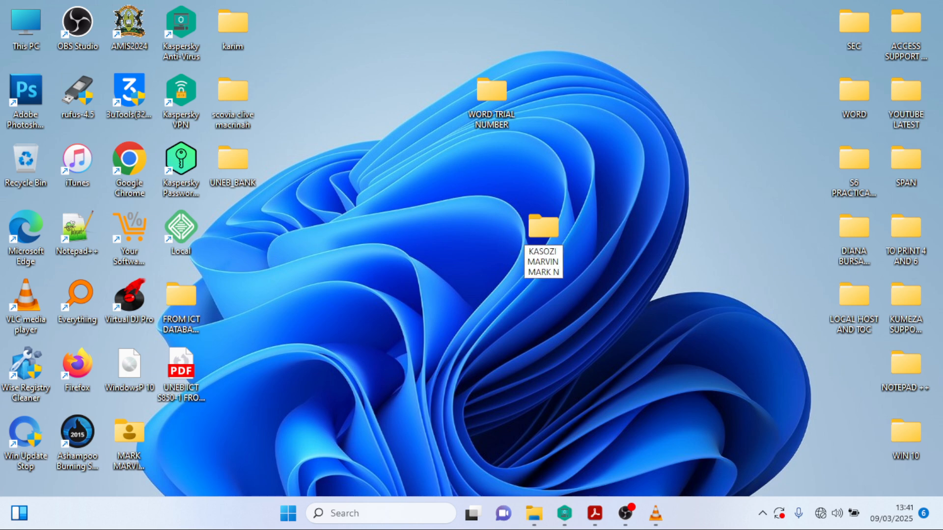
# - Name the new folder with the student's name and open it
pyautogui.press('Return')
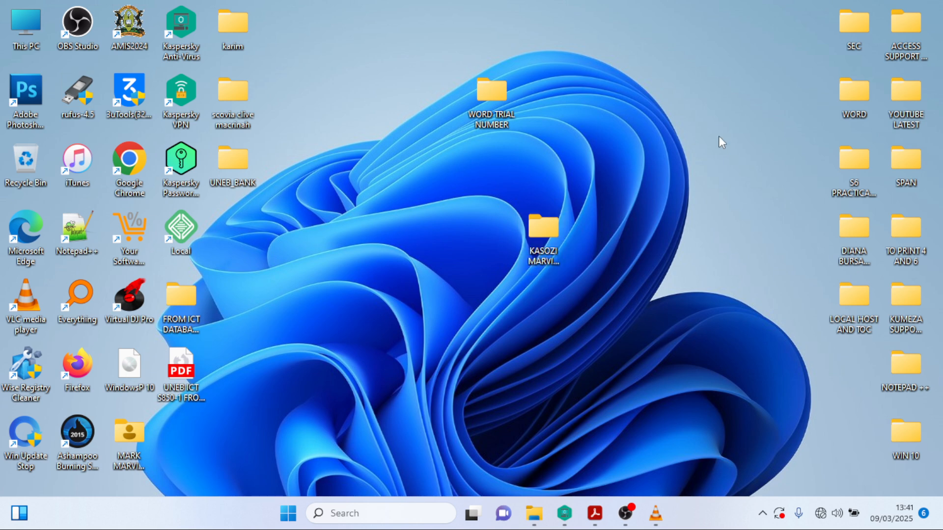
pyautogui.press('Return')
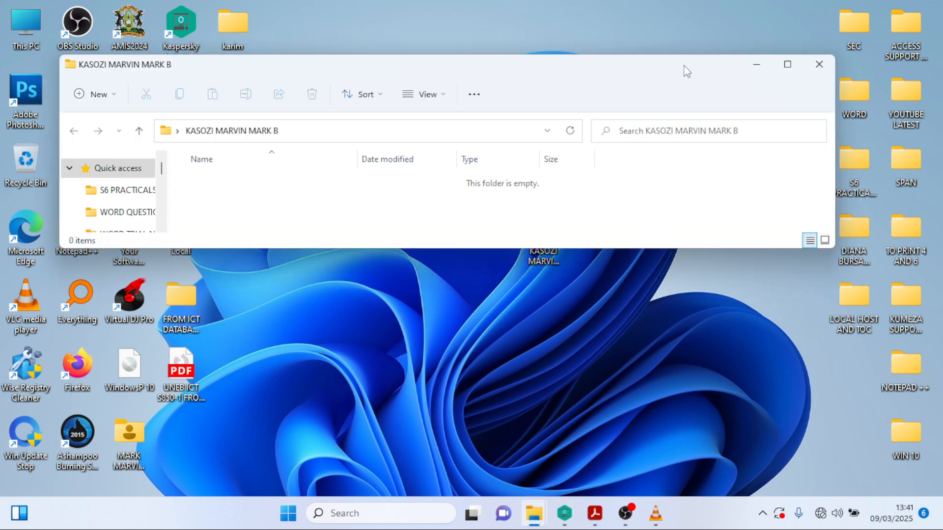
# - Browse This PC to New Volume (E:) > O and A Level Practical Qns Bank > SUPPORT FILES
pyautogui.moveTo(686, 71); pyautogui.dragTo(691, 95)
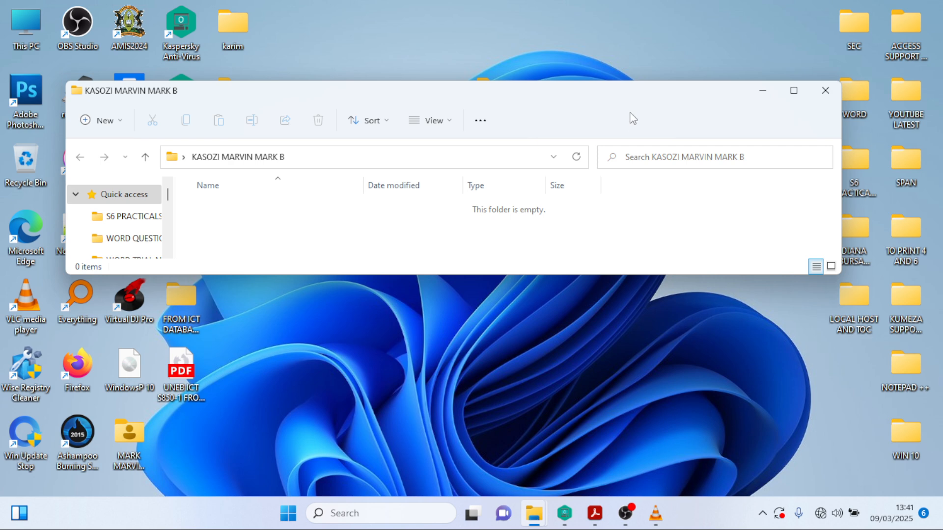
pyautogui.moveTo(497, 105); pyautogui.dragTo(408, 109)
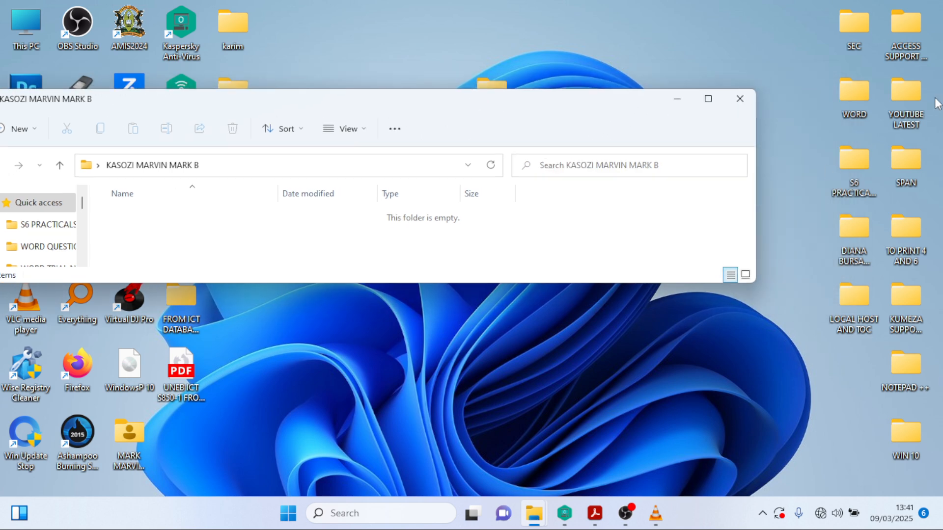
pyautogui.doubleClick(39, 37)
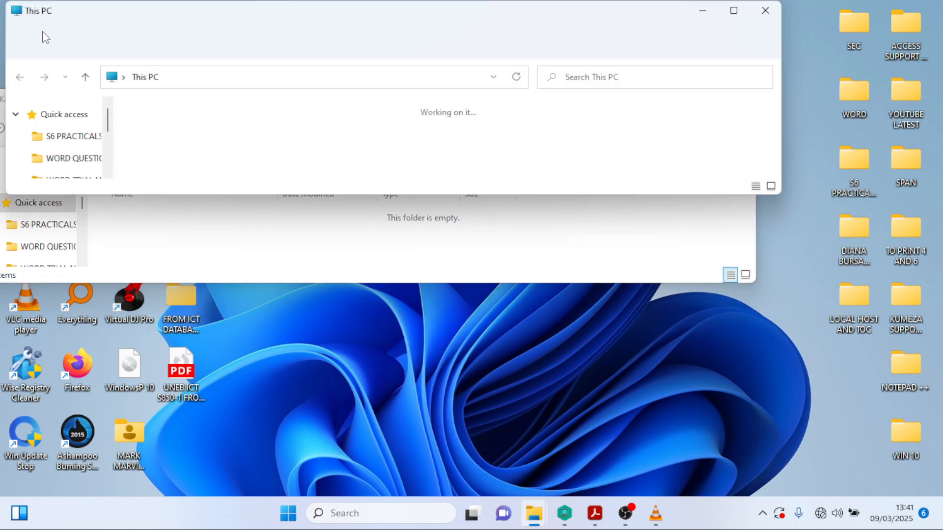
pyautogui.click(742, 13)
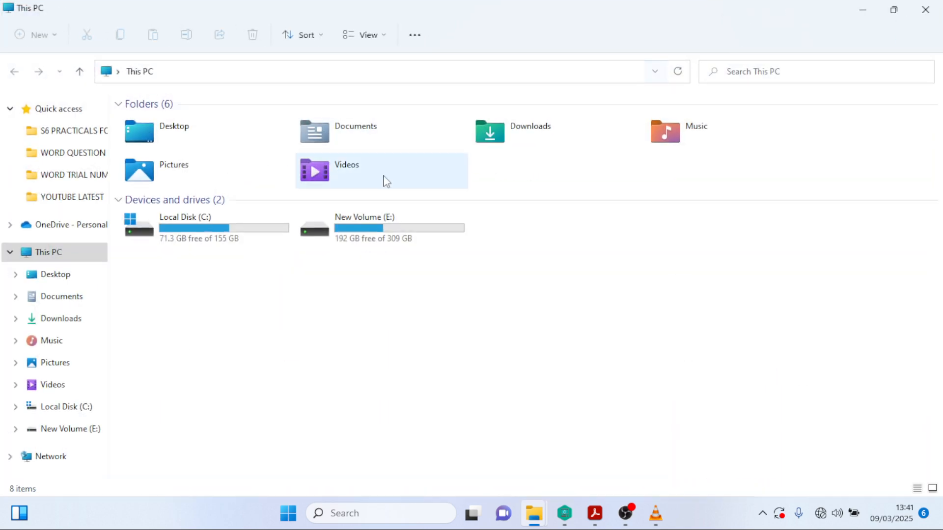
pyautogui.doubleClick(369, 229)
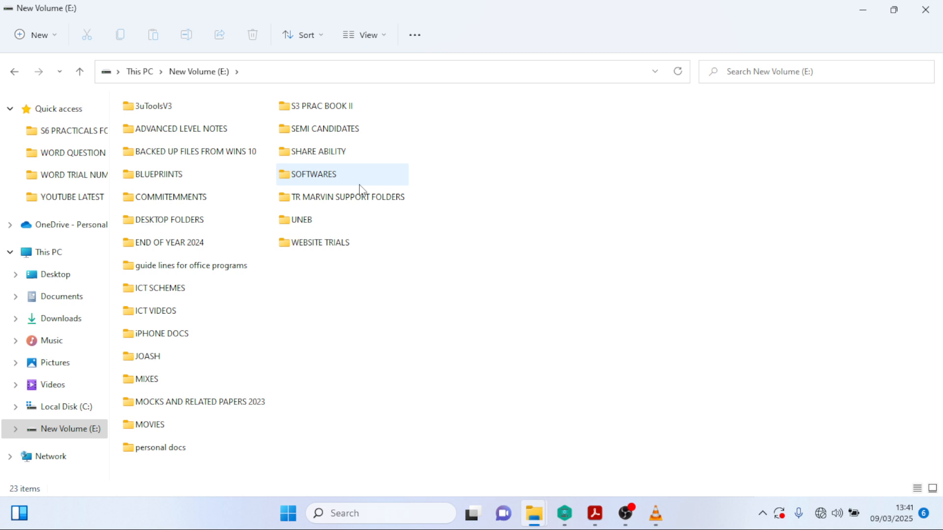
pyautogui.doubleClick(345, 196)
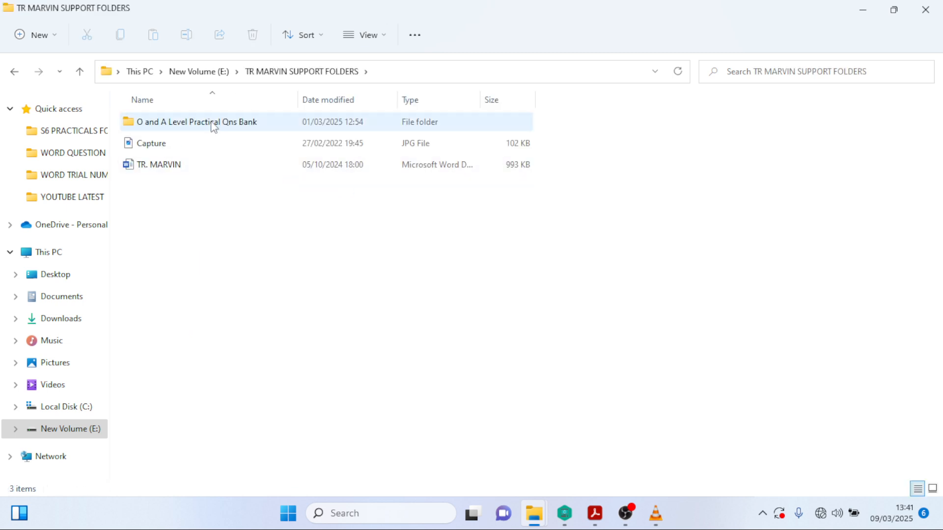
pyautogui.doubleClick(211, 124)
pyautogui.doubleClick(214, 127)
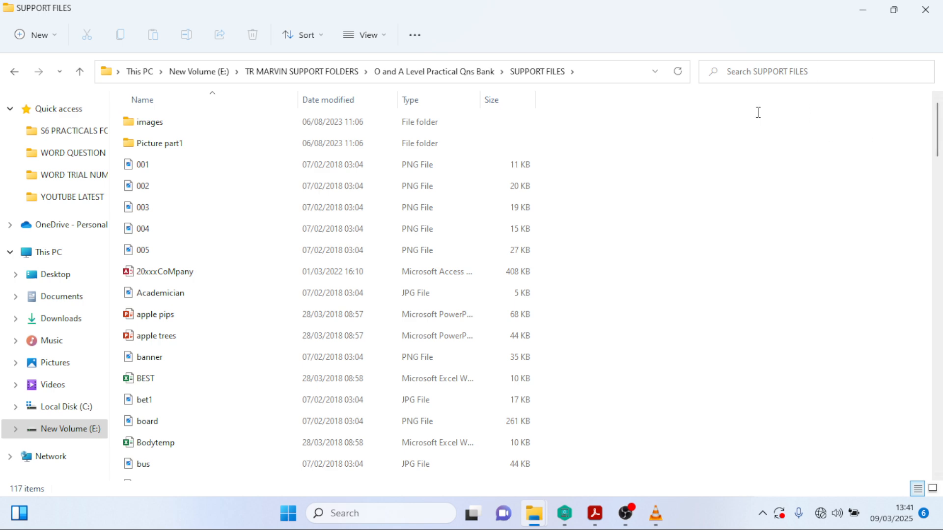
# - Search SUPPORT FILES for 'MODERNIZA' and copy the modernization file
pyautogui.click(754, 78)
pyautogui.write('MO')
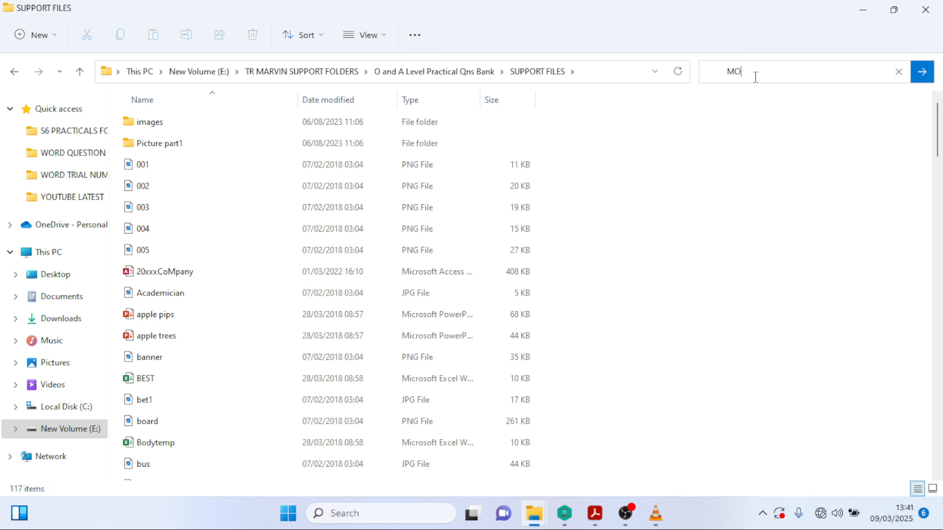
pyautogui.write('DERNIZATION')
pyautogui.click(923, 74)
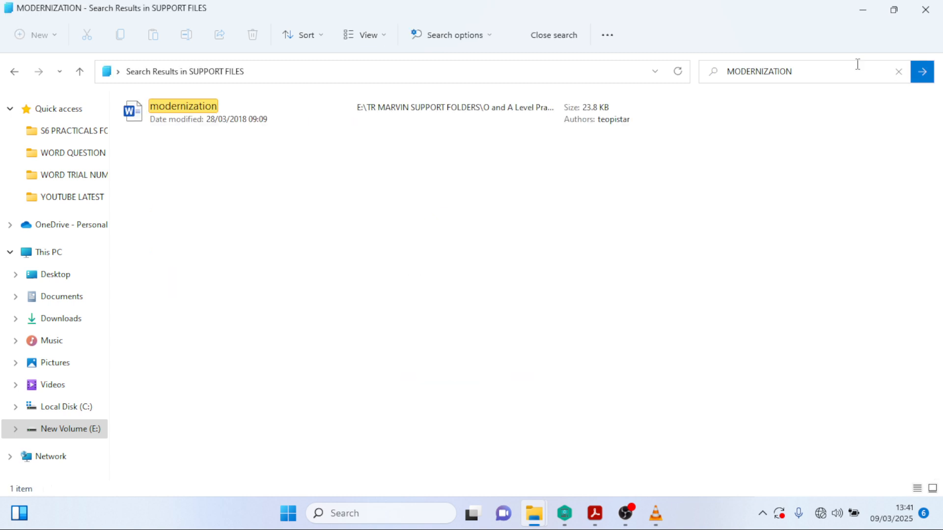
pyautogui.click(191, 123)
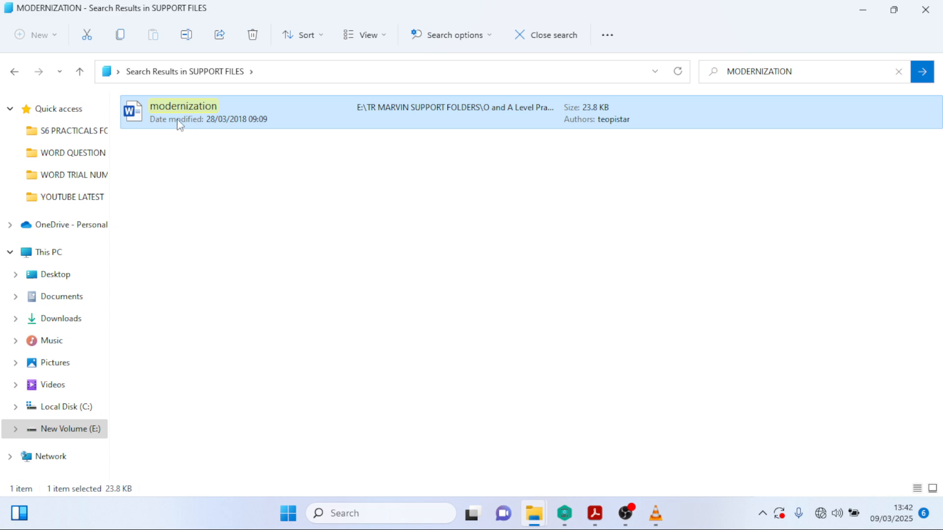
pyautogui.rightClick(177, 113)
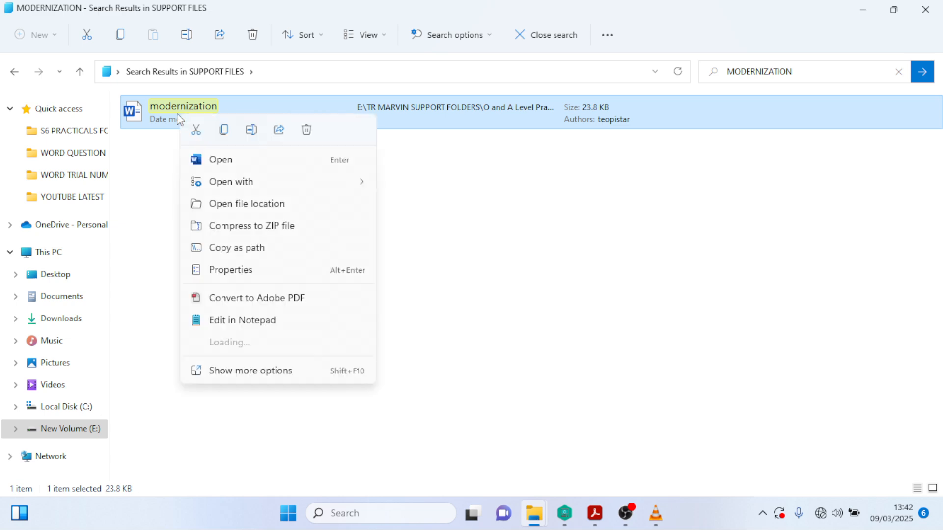
pyautogui.click(245, 371)
pyautogui.click(295, 395)
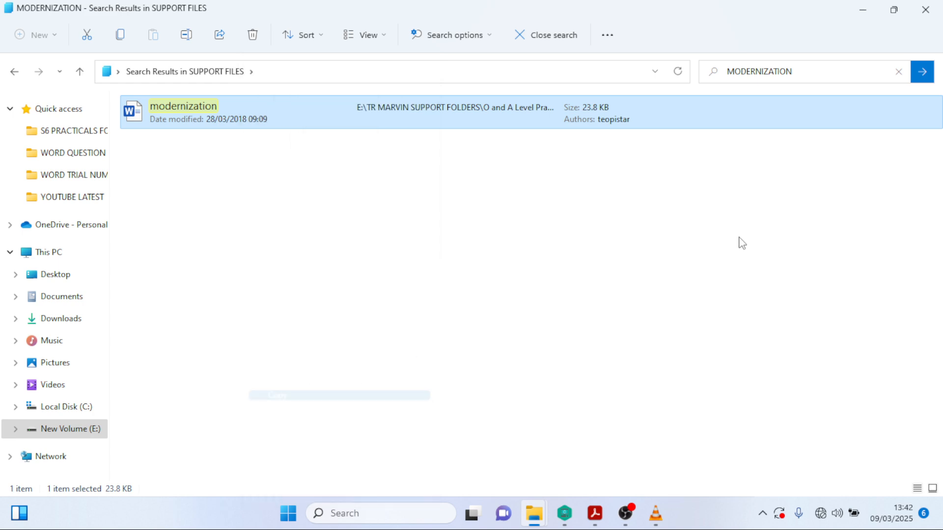
# - Paste the modernization file into the student folder, then return to the question PDF
pyautogui.click(862, 9)
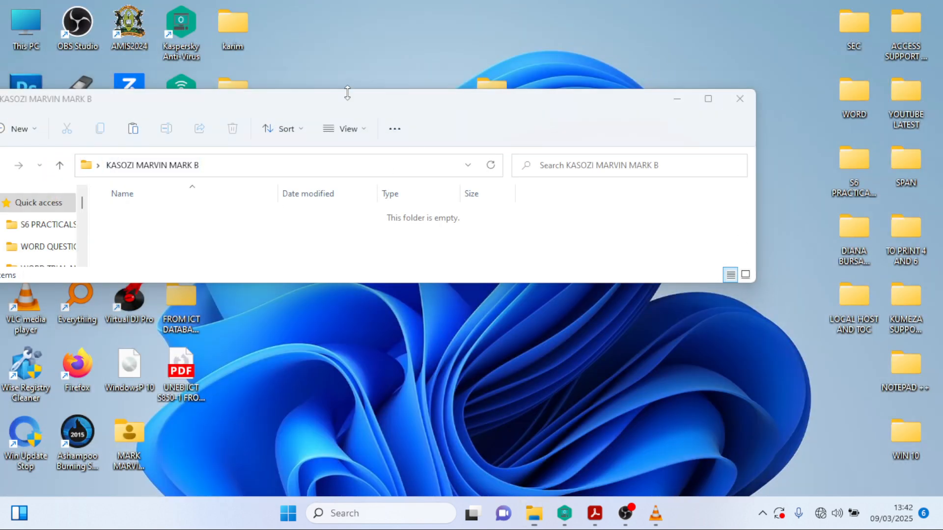
pyautogui.moveTo(347, 94); pyautogui.dragTo(501, 104)
pyautogui.moveTo(438, 114); pyautogui.dragTo(531, 108)
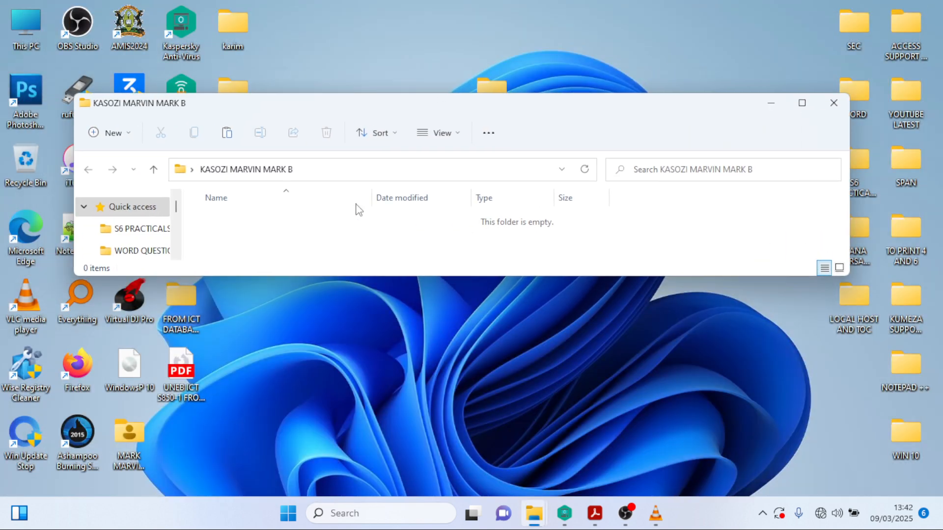
pyautogui.rightClick(301, 223)
pyautogui.click(372, 450)
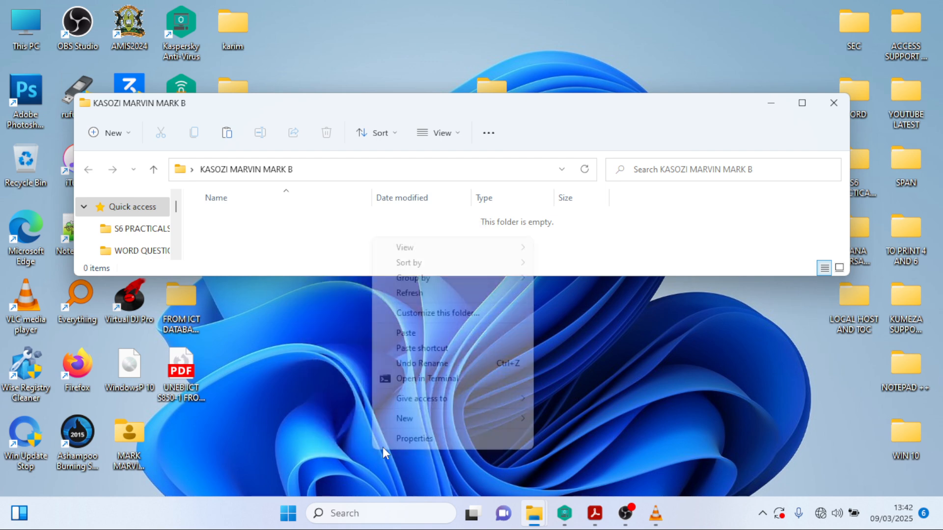
pyautogui.click(445, 297)
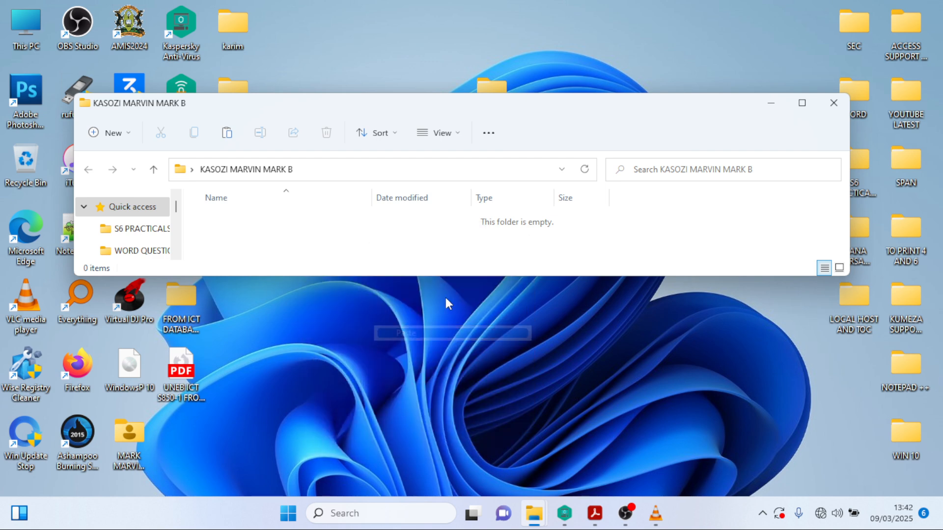
pyautogui.click(802, 103)
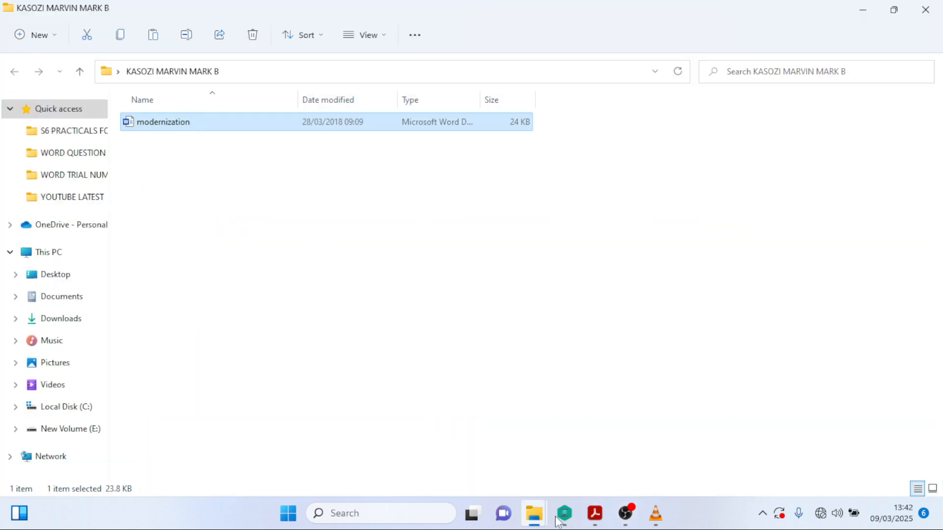
pyautogui.click(595, 513)
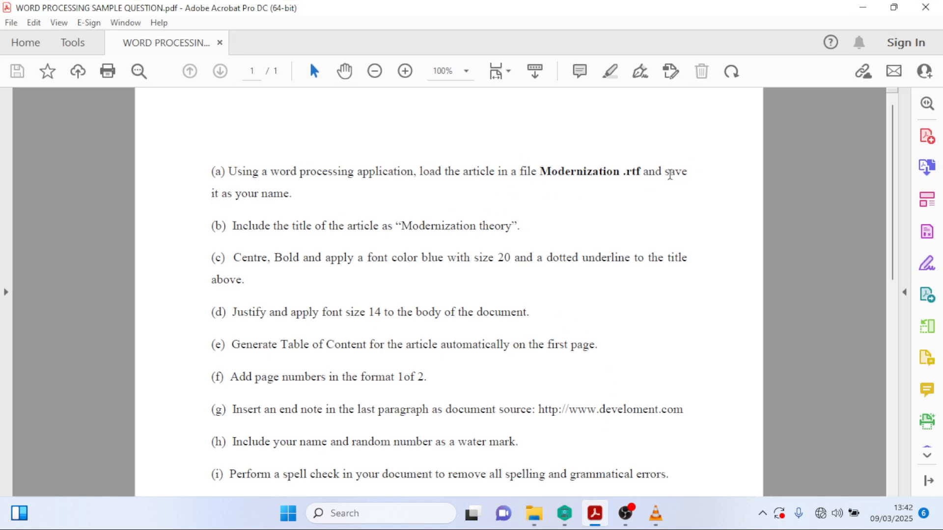
# - Rename the modernization Word file to the student's full name, then bring back the question PDF
pyautogui.click(862, 7)
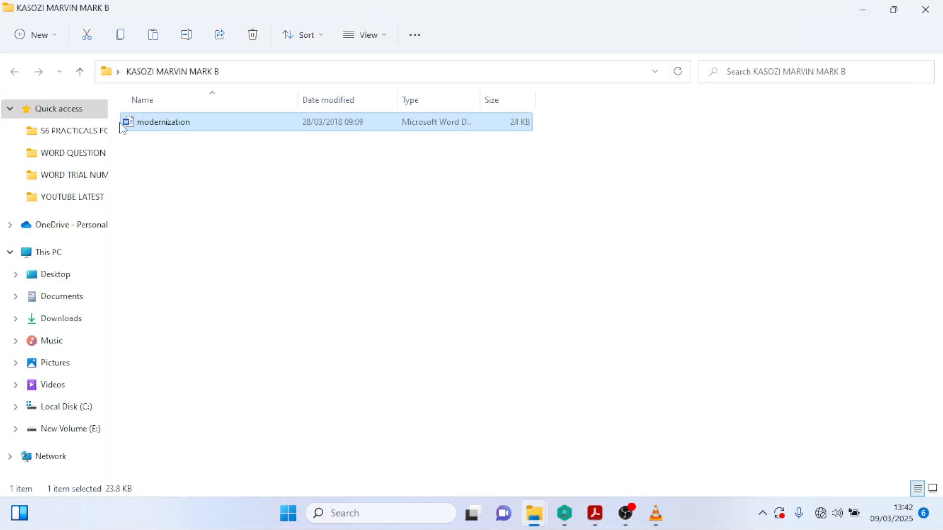
pyautogui.rightClick(168, 126)
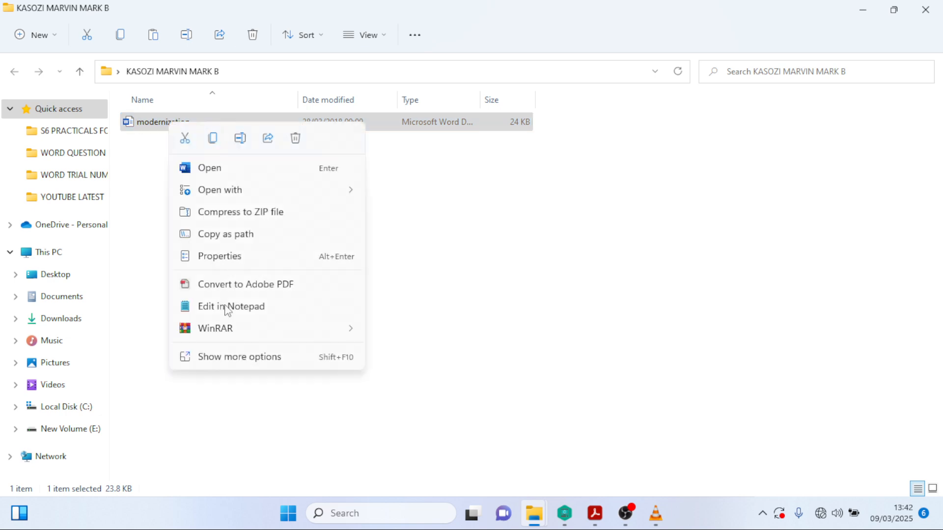
pyautogui.click(235, 360)
pyautogui.click(287, 467)
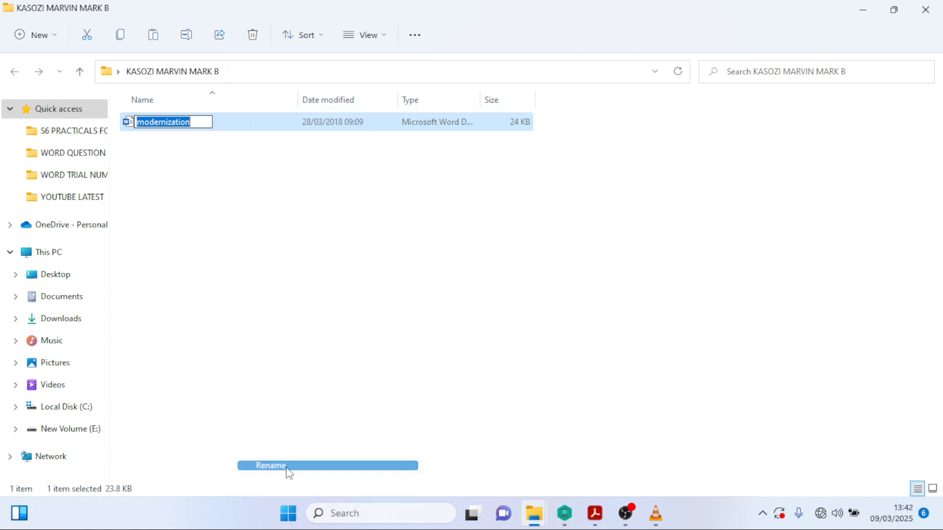
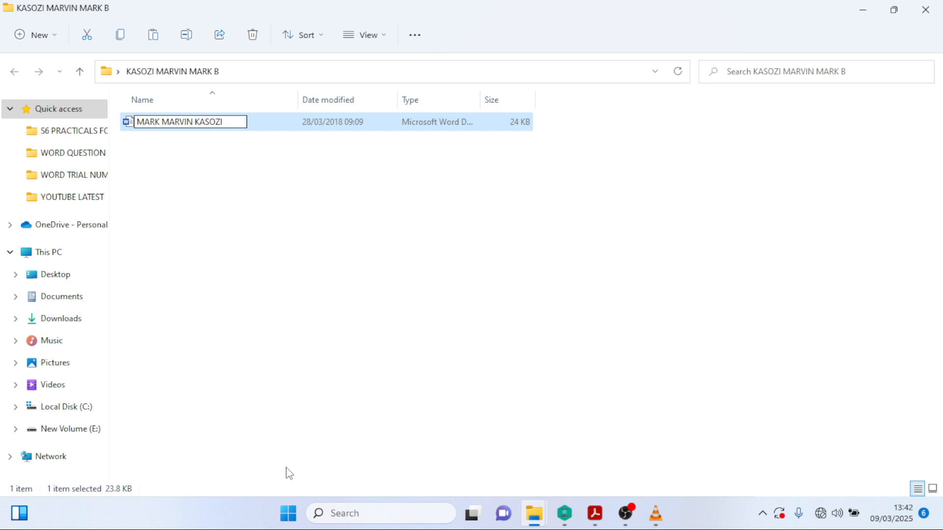
pyautogui.click(364, 221)
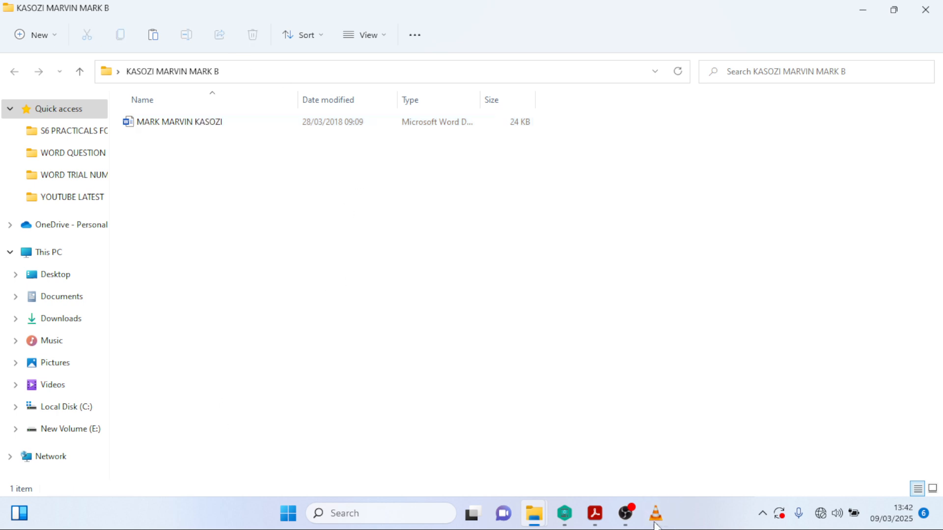
pyautogui.click(594, 513)
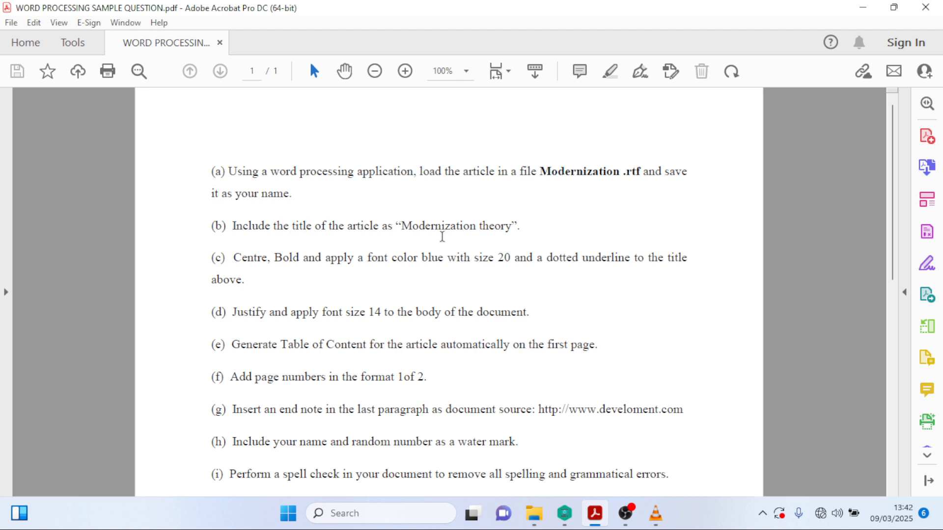
# - Minimize the question sheet and open the renamed article in Word
pyautogui.click(863, 7)
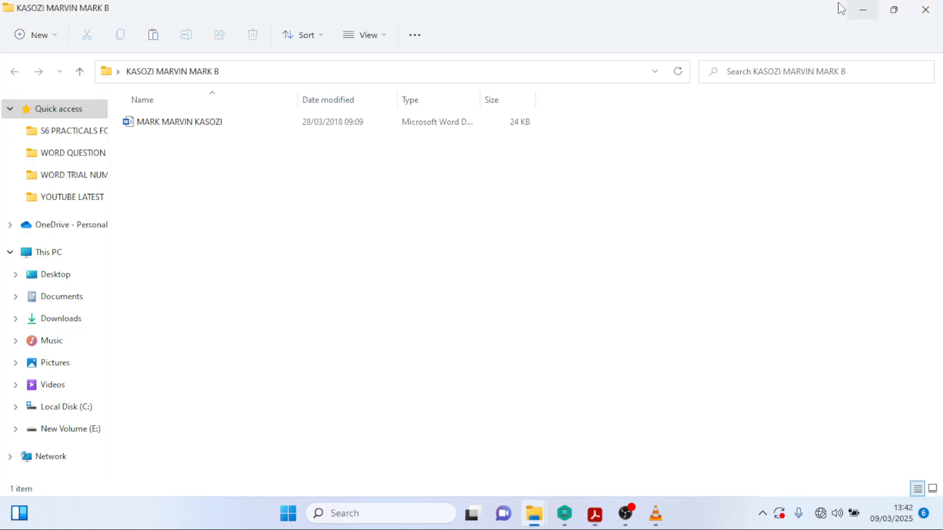
pyautogui.doubleClick(190, 121)
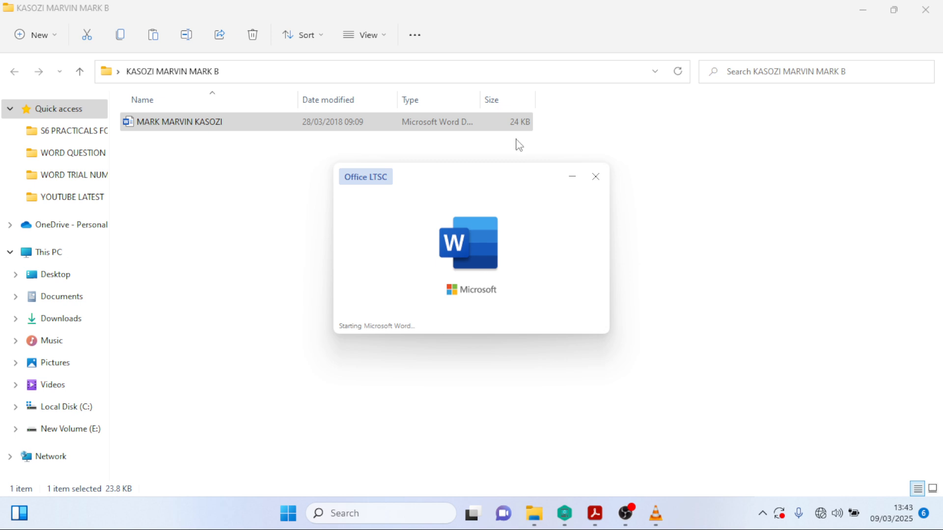
# - While Word loads the article, minimize File Explorer and refresh the desktop
pyautogui.moveTo(474, 178); pyautogui.dragTo(524, 182)
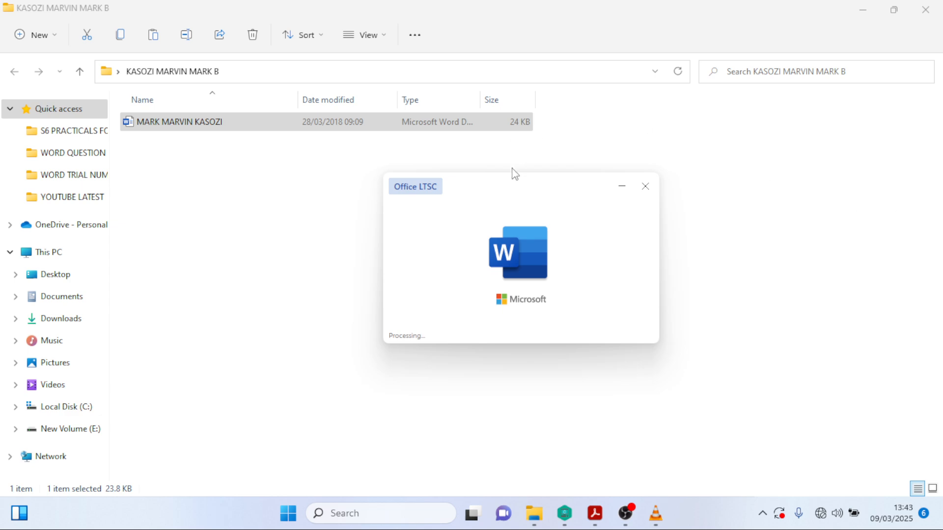
pyautogui.click(863, 10)
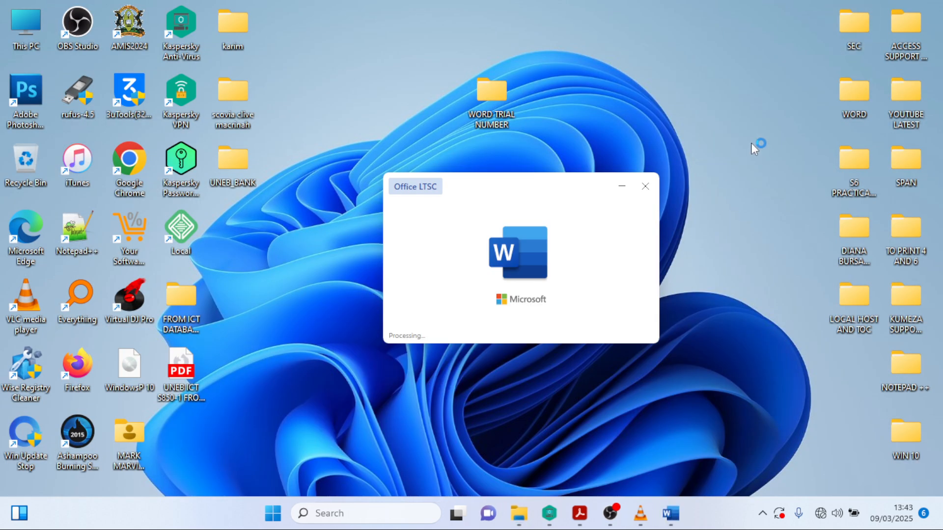
pyautogui.rightClick(728, 3)
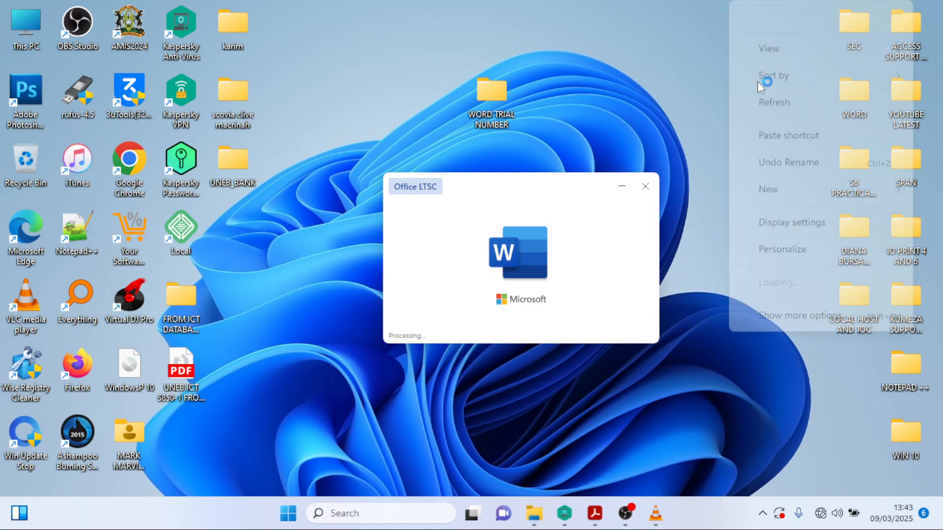
pyautogui.click(761, 88)
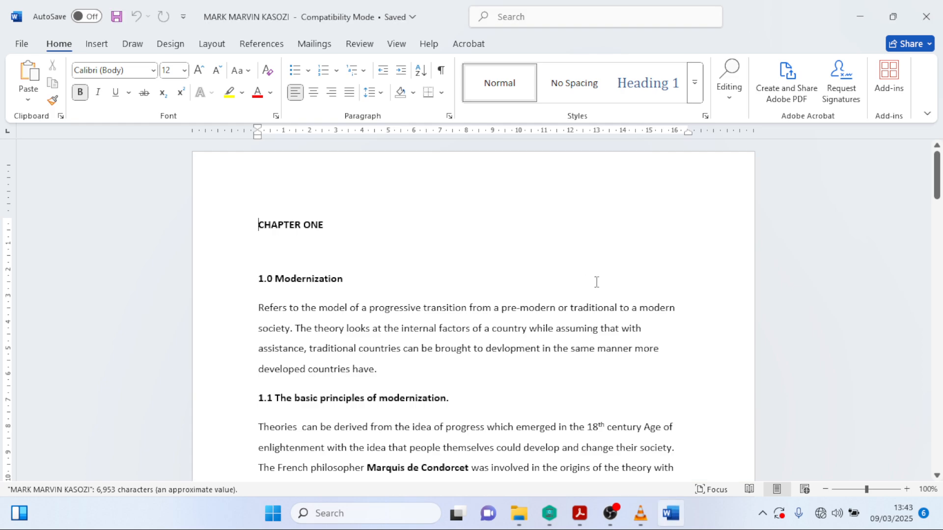
# - Scroll through the article, then insert a blank line above CHAPTER ONE
pyautogui.scroll(-5, 442, 378)
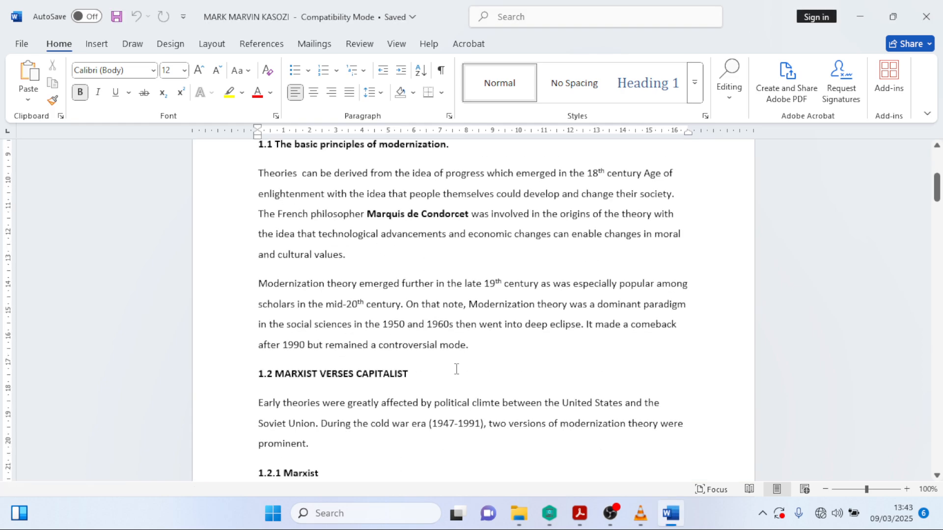
pyautogui.scroll(4, 491, 334)
pyautogui.scroll(2, 515, 307)
pyautogui.scroll(-5, 530, 315)
pyautogui.scroll(-20, 530, 314)
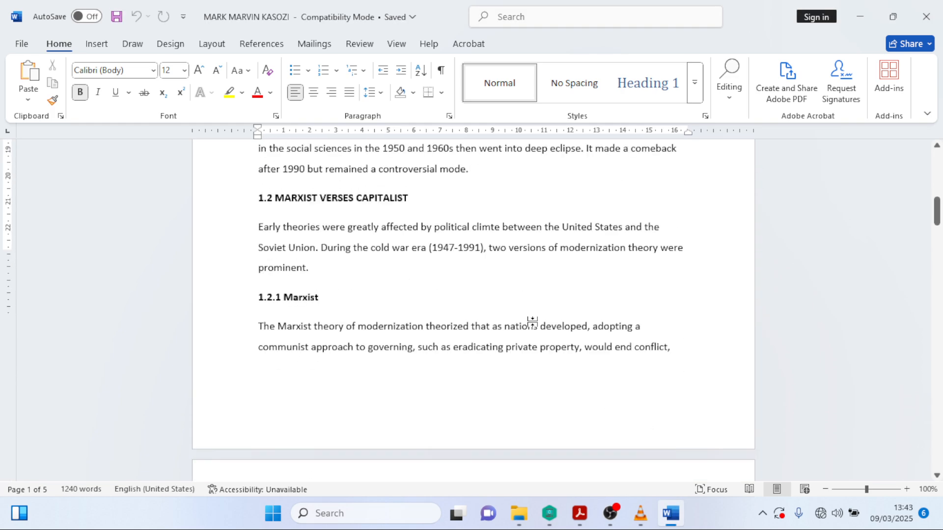
pyautogui.scroll(-20, 533, 319)
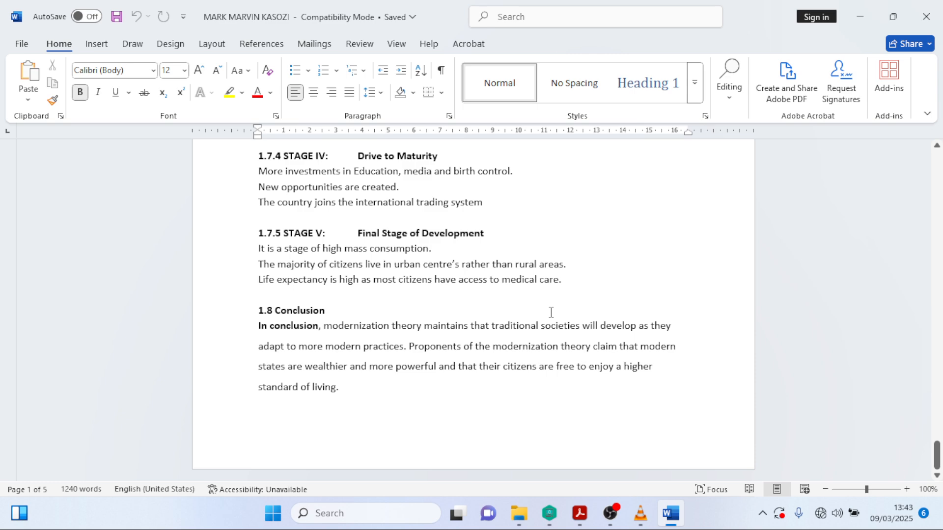
pyautogui.scroll(4, 937, 454)
pyautogui.moveTo(937, 455); pyautogui.dragTo(938, 163)
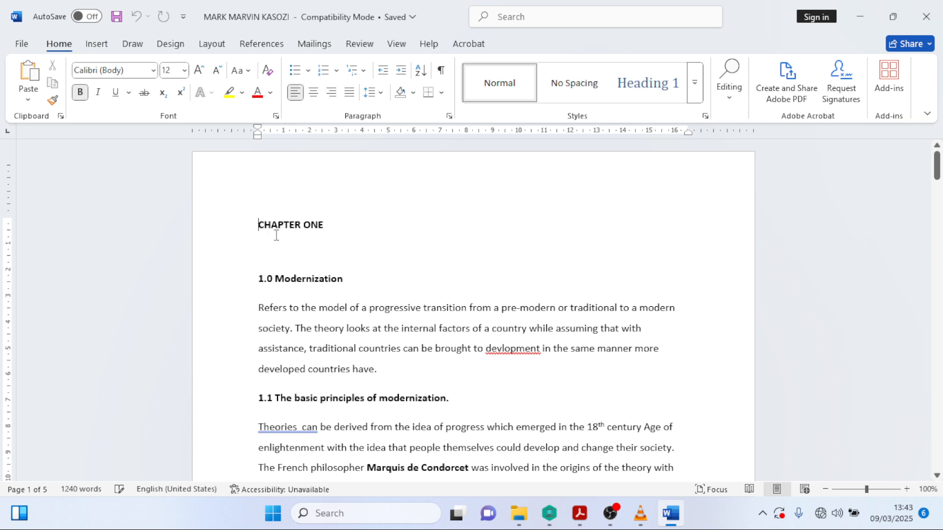
pyautogui.press('Return')
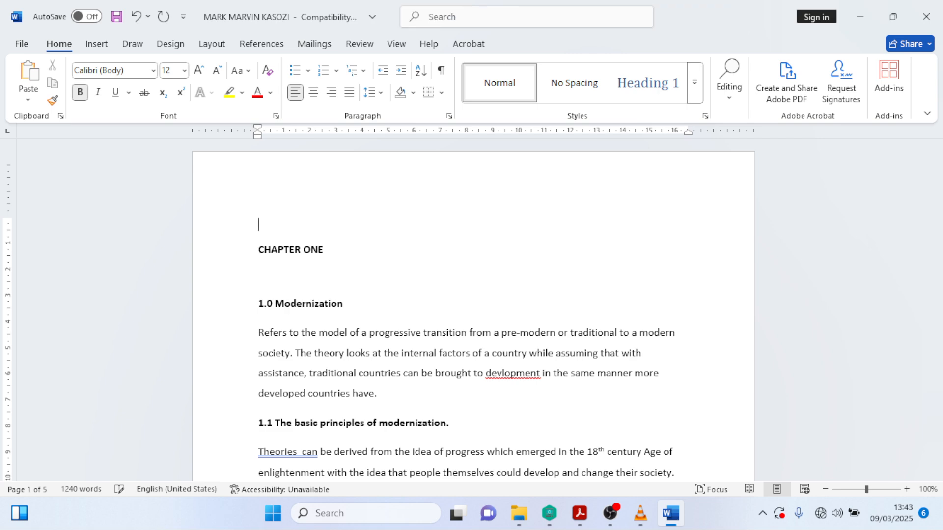
# - Type the title 'MODERNIZATION THEORY' and delete the blank line below CHAPTER ONE
pyautogui.write('MODERNIZATION THE')
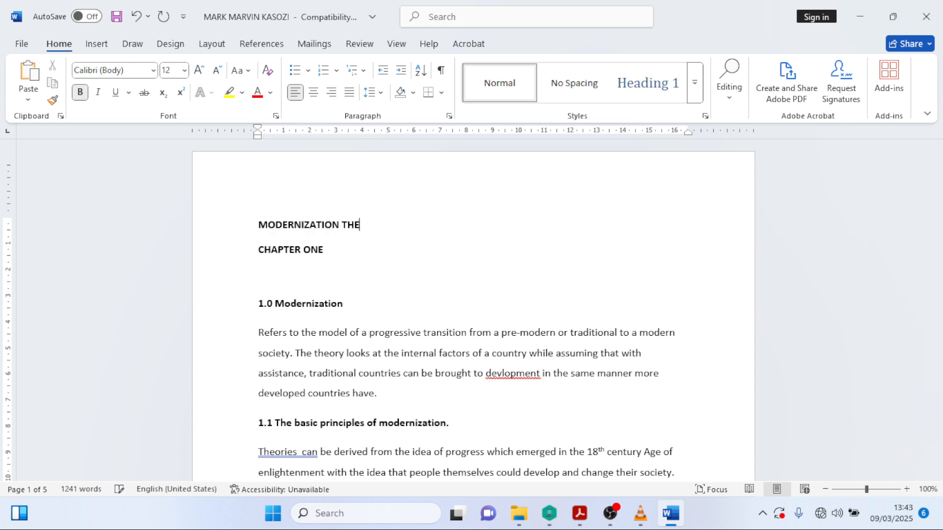
pyautogui.write('ORY')
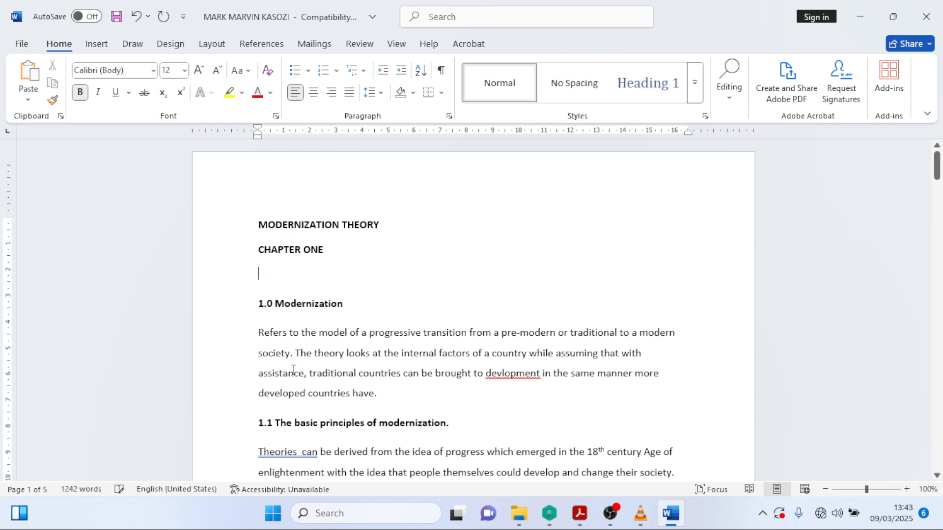
pyautogui.press('BackSpace')
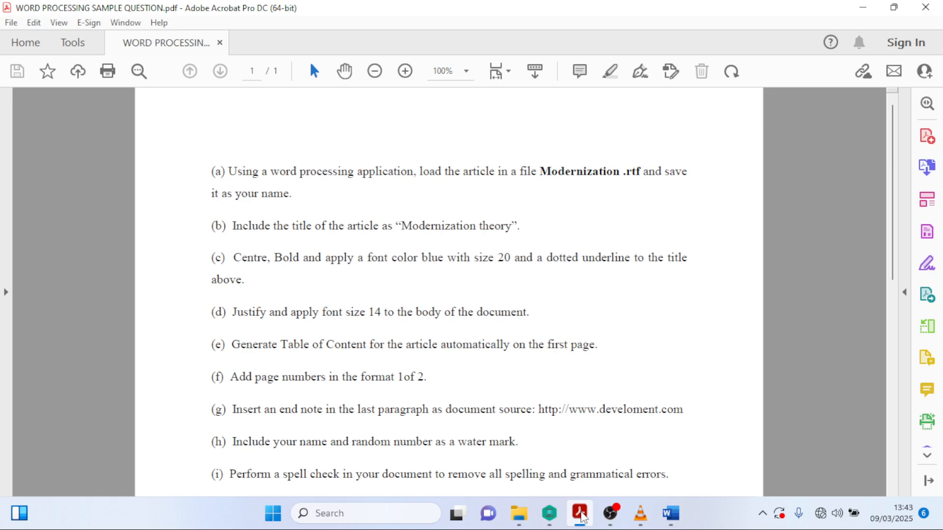
pyautogui.click(580, 513)
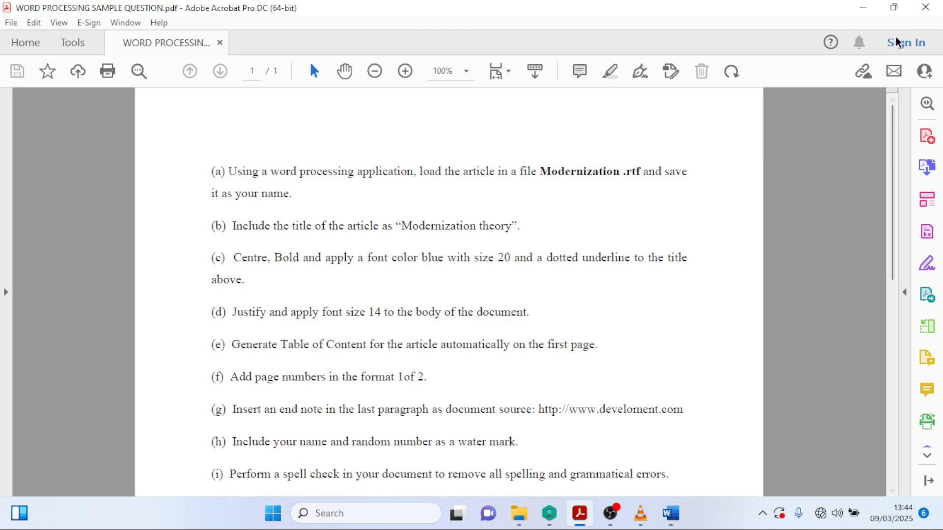
# - Centre the MODERNIZATION THEORY title and set it to 20 pt
pyautogui.click(868, 10)
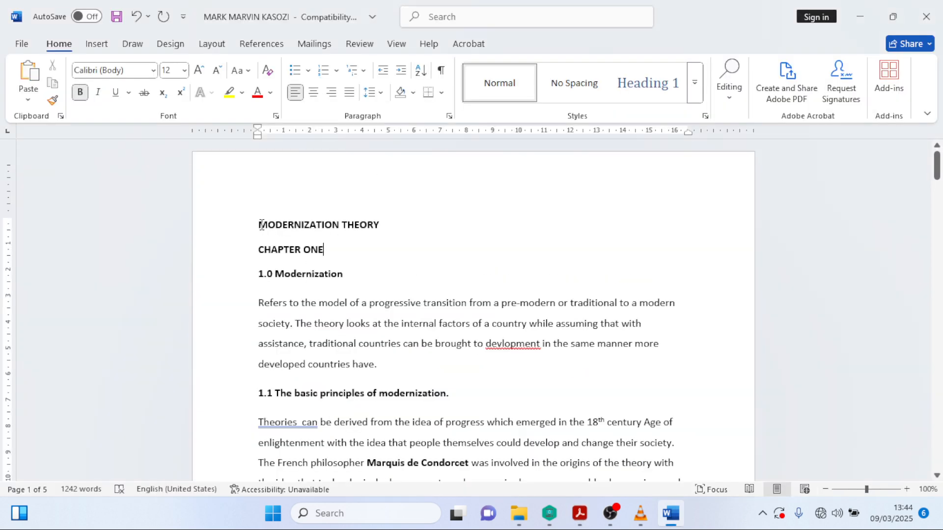
pyautogui.moveTo(262, 226); pyautogui.dragTo(407, 226)
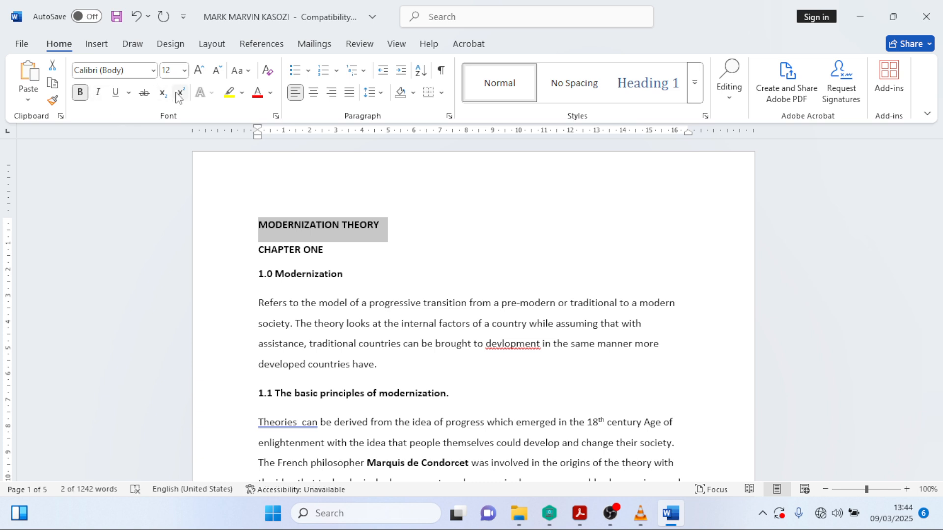
pyautogui.click(314, 93)
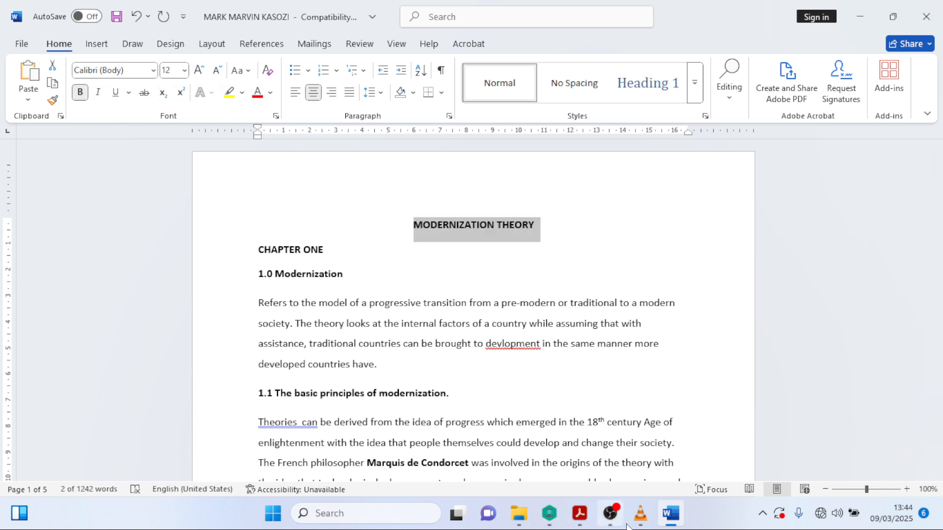
pyautogui.click(669, 514)
pyautogui.click(670, 514)
pyautogui.click(669, 515)
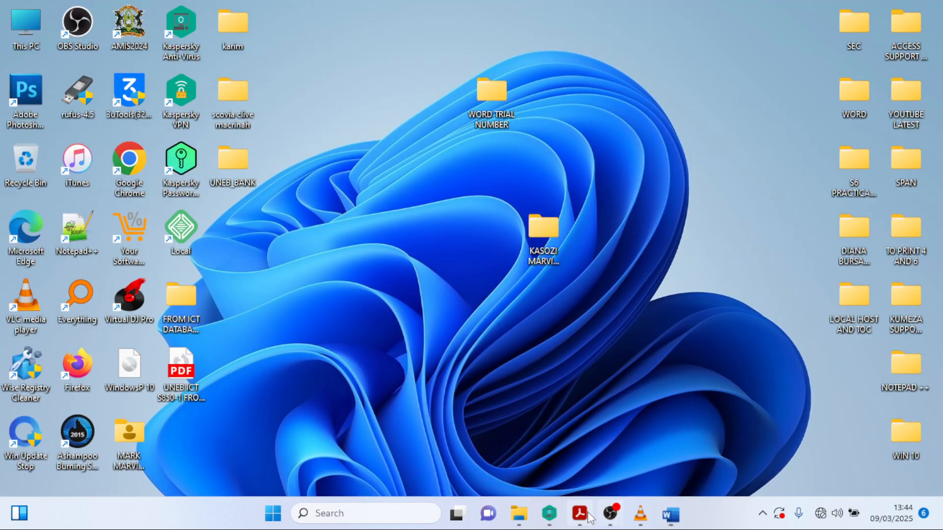
pyautogui.click(579, 513)
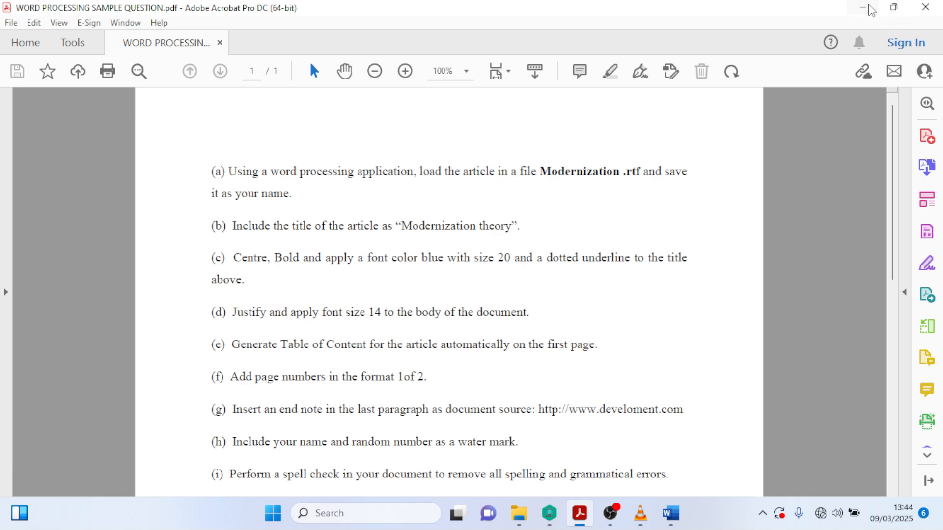
pyautogui.click(862, 7)
pyautogui.click(670, 514)
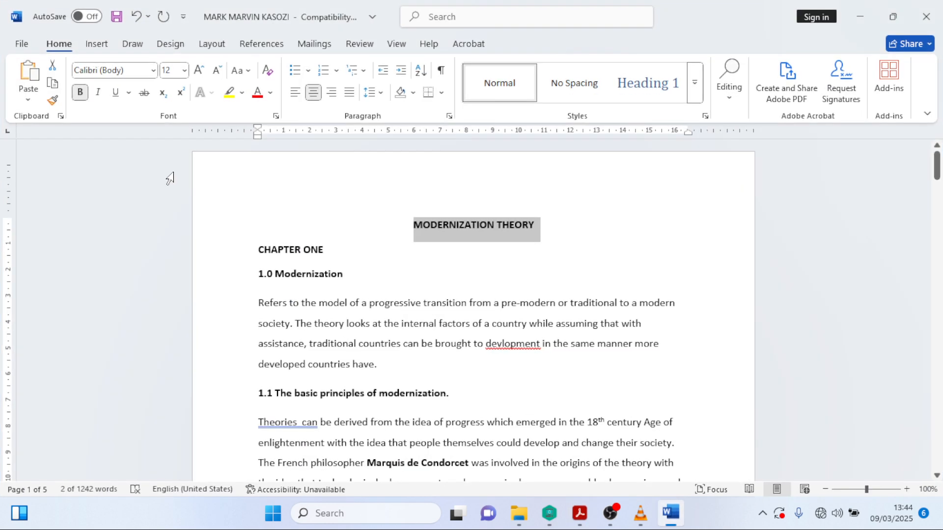
pyautogui.click(184, 72)
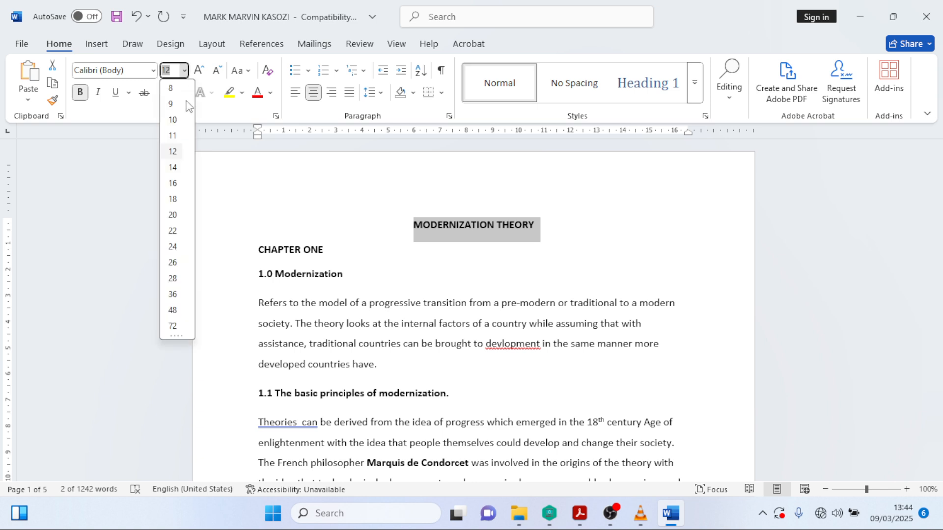
pyautogui.click(173, 215)
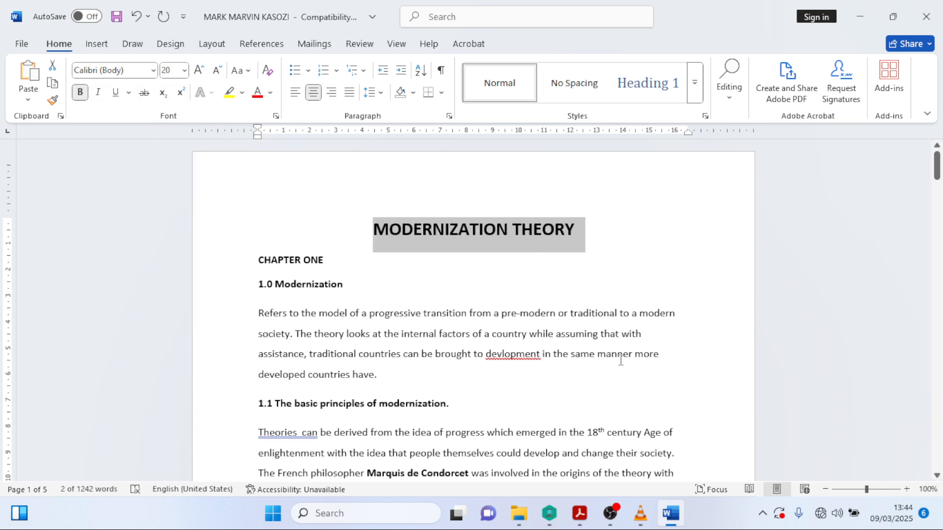
# - Colour the title blue and give it a dotted underline
pyautogui.click(578, 522)
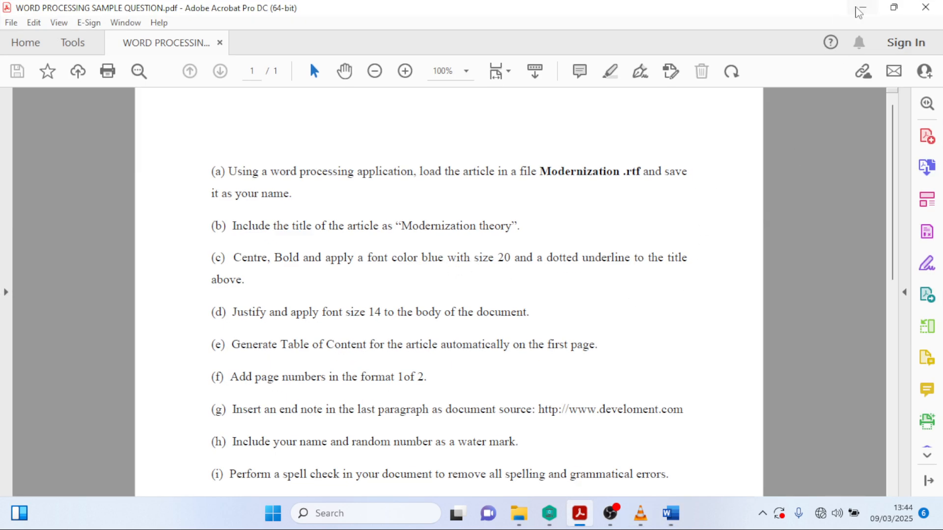
pyautogui.click(862, 8)
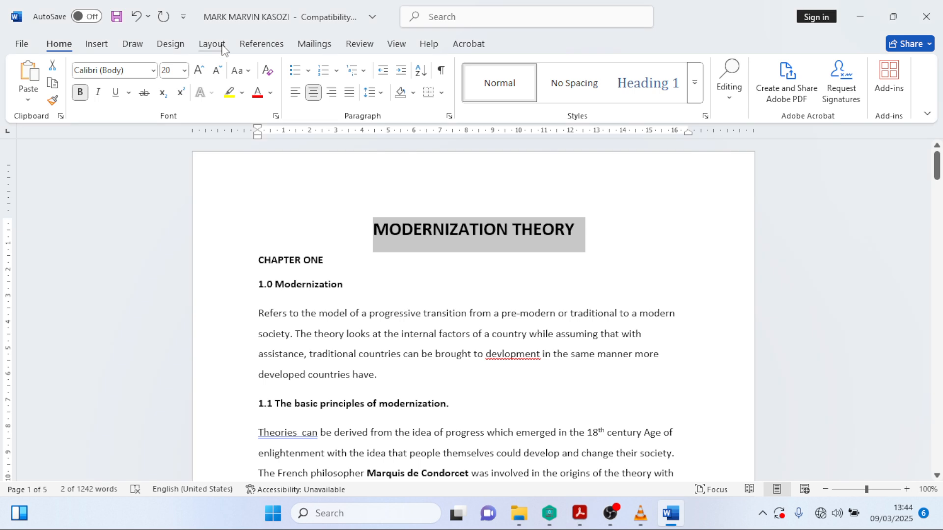
pyautogui.click(270, 94)
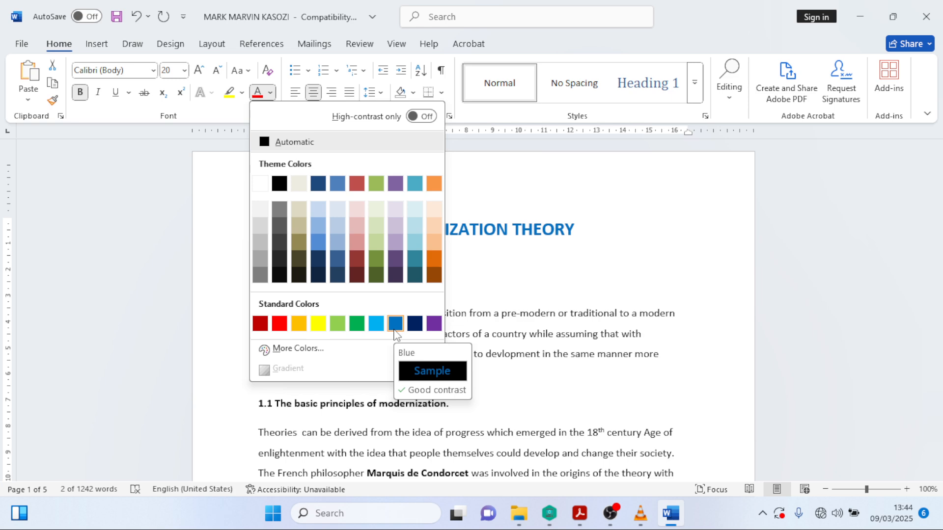
pyautogui.click(394, 323)
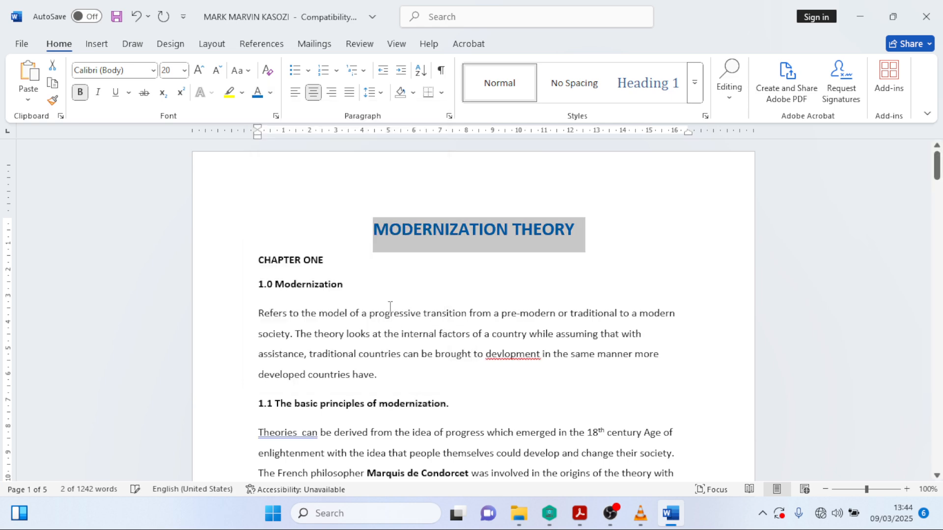
pyautogui.click(128, 92)
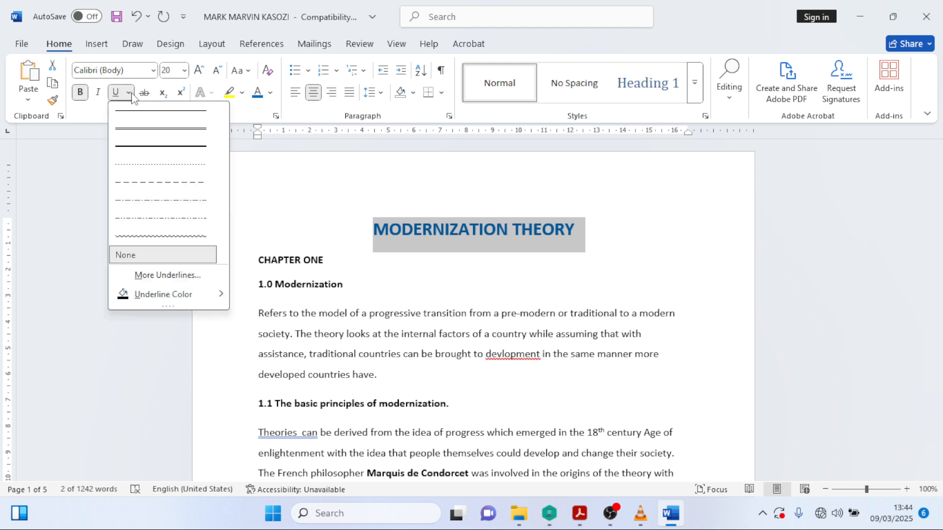
pyautogui.click(140, 165)
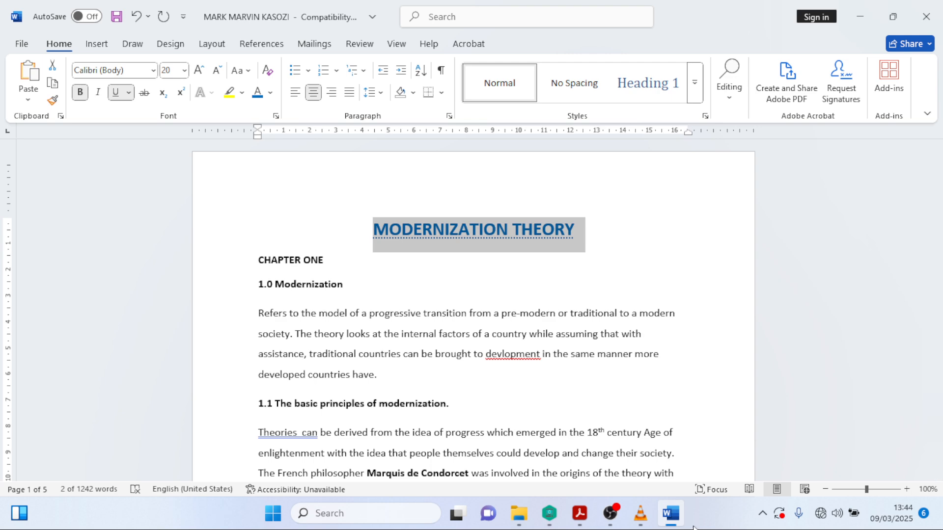
pyautogui.click(579, 513)
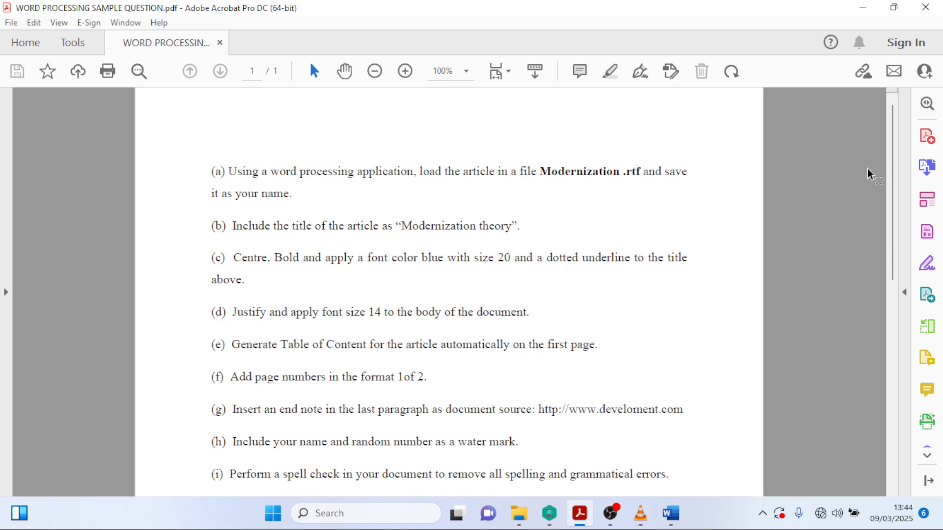
pyautogui.hotkey('alt', 'Tab')
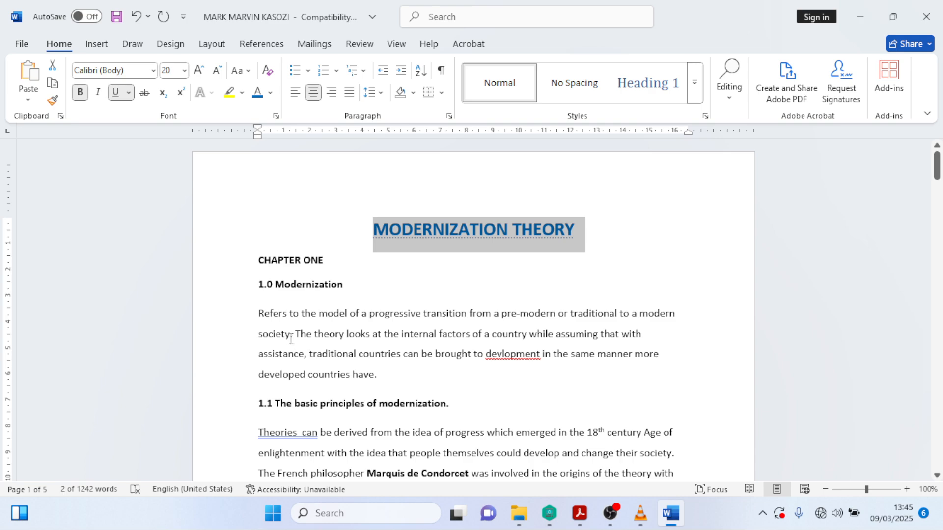
# - Justify the article body from CHAPTER ONE to the end and set it to 14 pt
pyautogui.moveTo(258, 260); pyautogui.dragTo(362, 402)
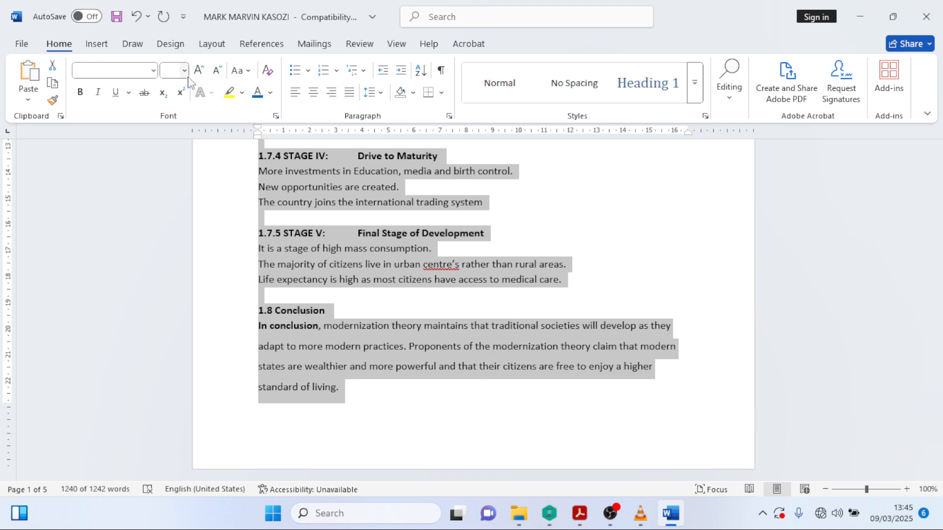
pyautogui.click(349, 92)
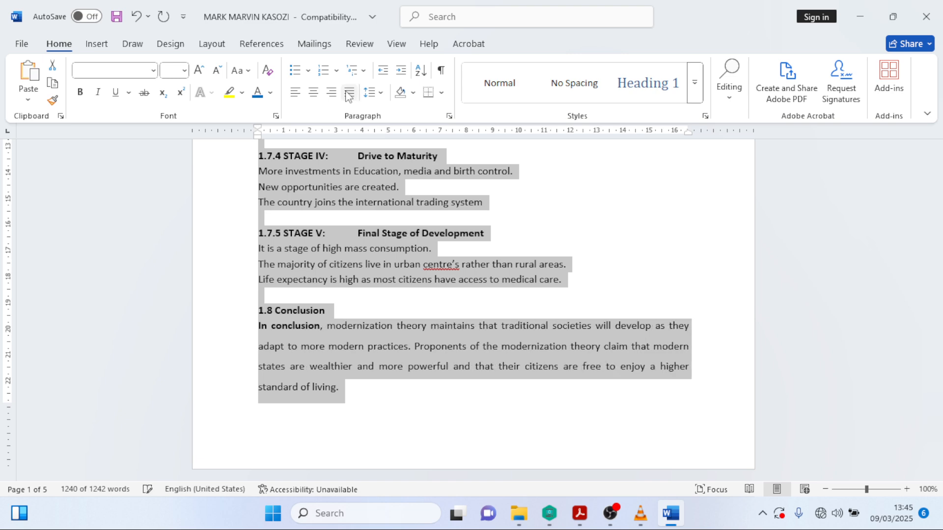
pyautogui.click(185, 70)
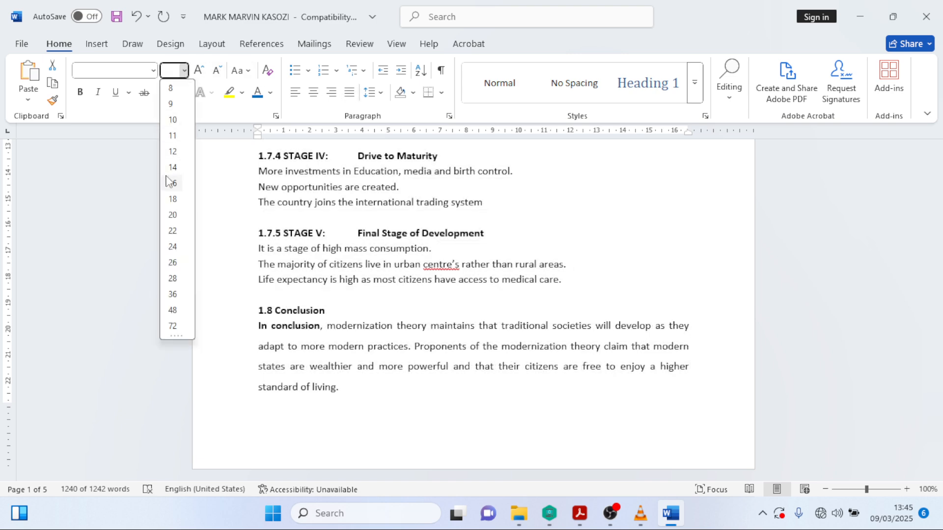
pyautogui.click(170, 173)
# - Clear the selection and review sections 1.3.3 and 1.4 of the reformatted 7-page body
pyautogui.scroll(20, 520, 281)
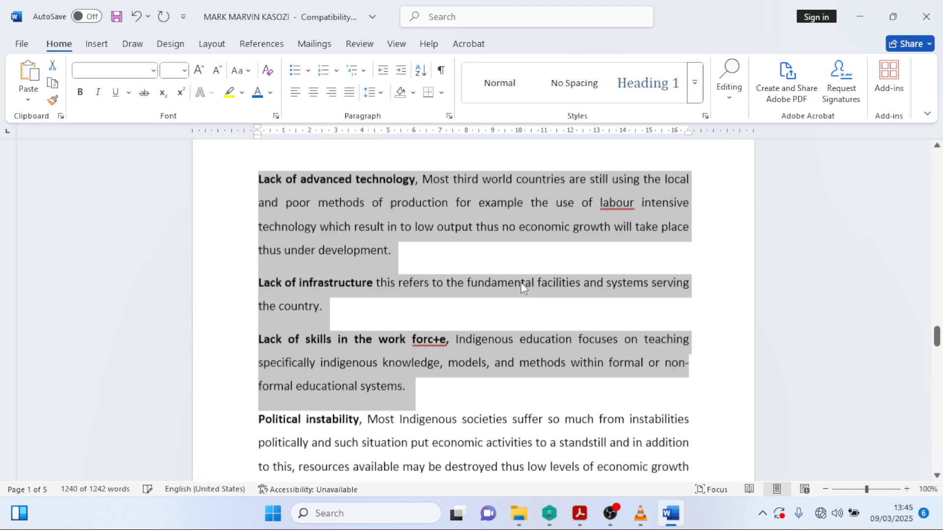
pyautogui.scroll(15, 522, 282)
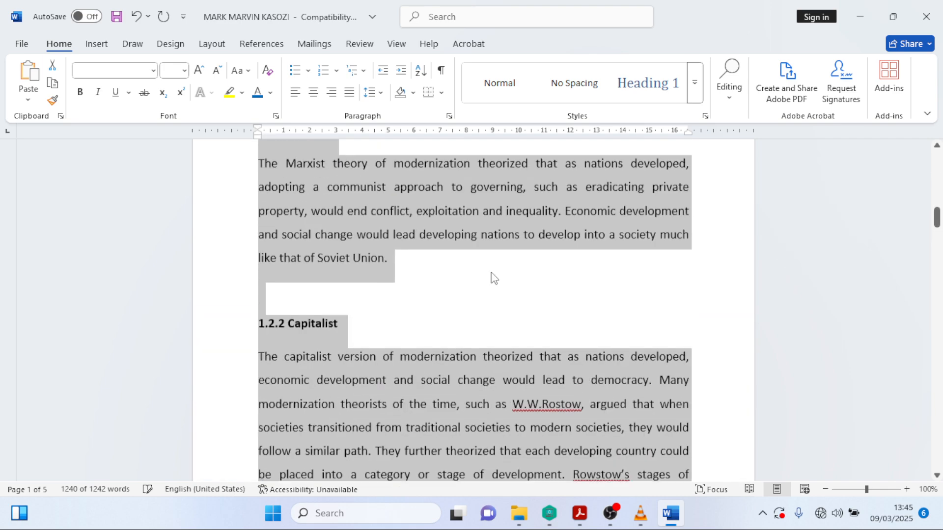
pyautogui.click(489, 212)
pyautogui.scroll(-7, 485, 383)
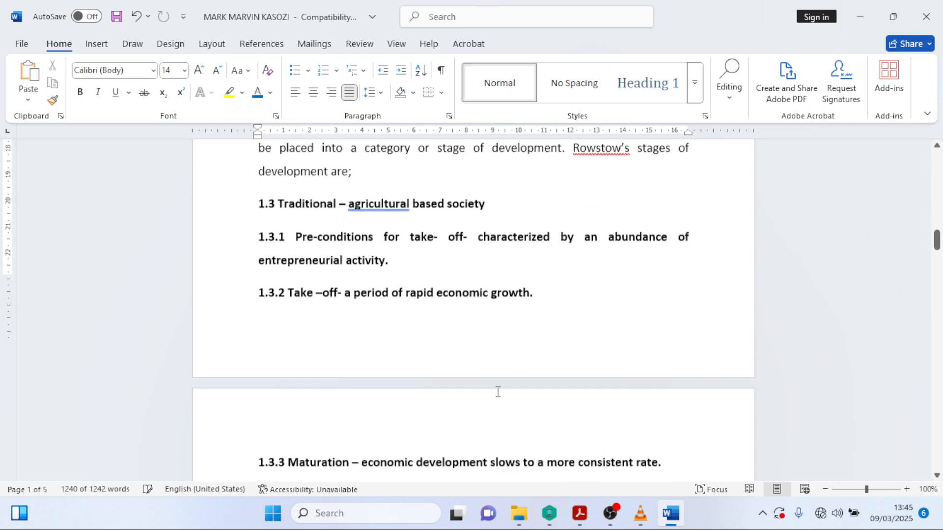
pyautogui.click(450, 432)
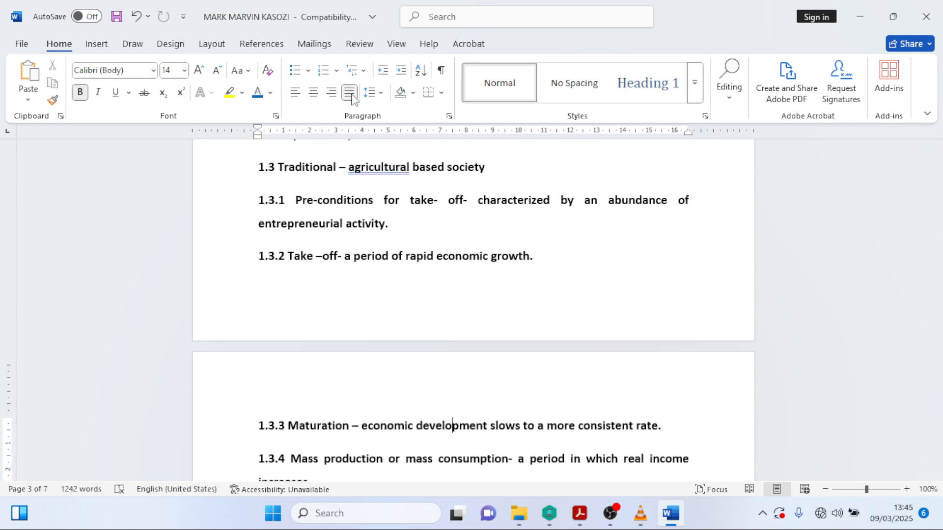
pyautogui.scroll(-6, 547, 427)
pyautogui.scroll(-5, 547, 428)
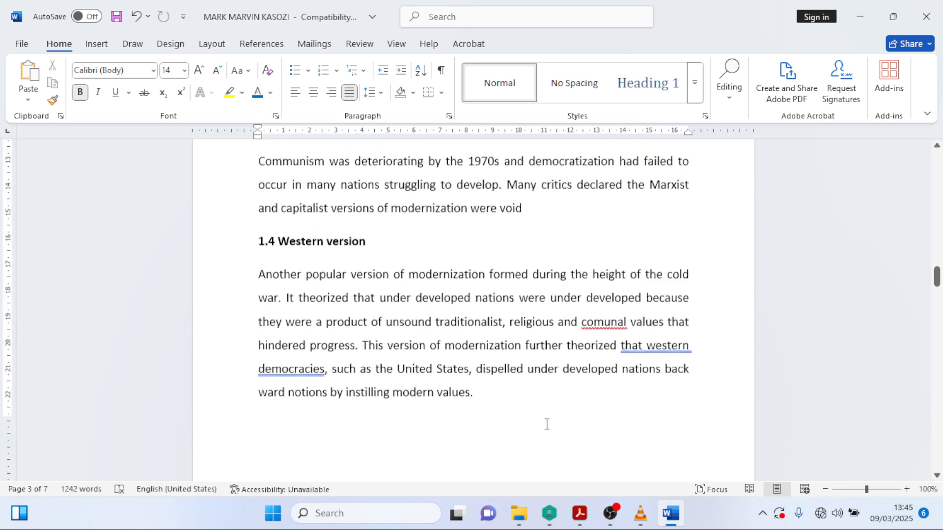
pyautogui.click(537, 390)
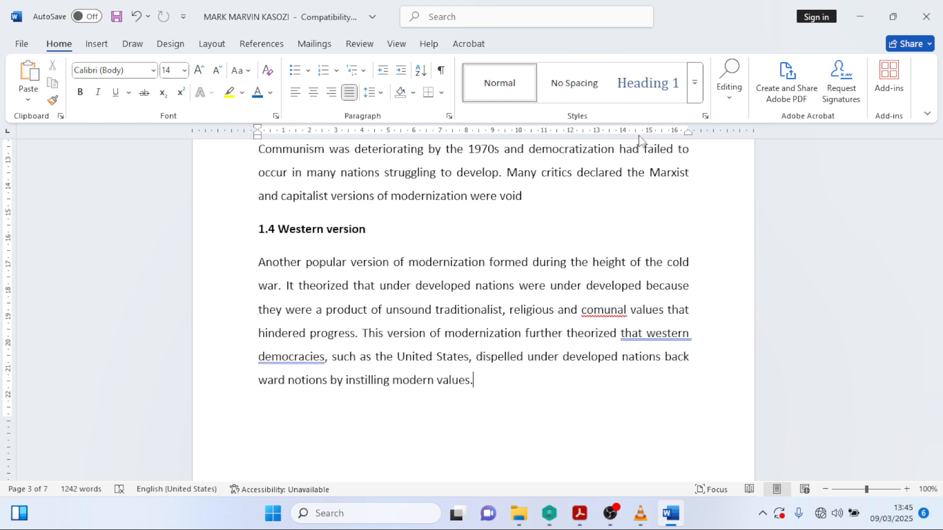
pyautogui.moveTo(937, 282); pyautogui.dragTo(938, 125)
# - Bring up the question sheet PDF, then minimise it and Word to reveal the desktop
pyautogui.moveTo(633, 523)
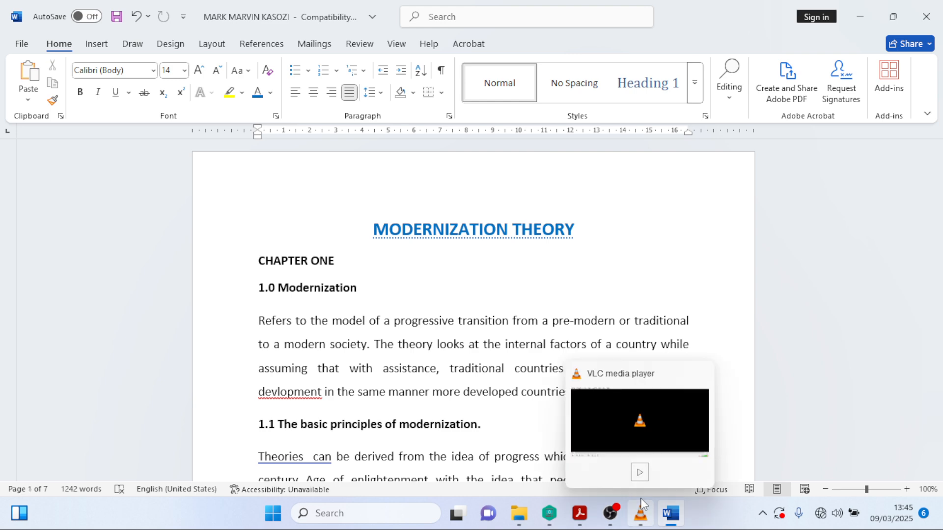
pyautogui.click(577, 522)
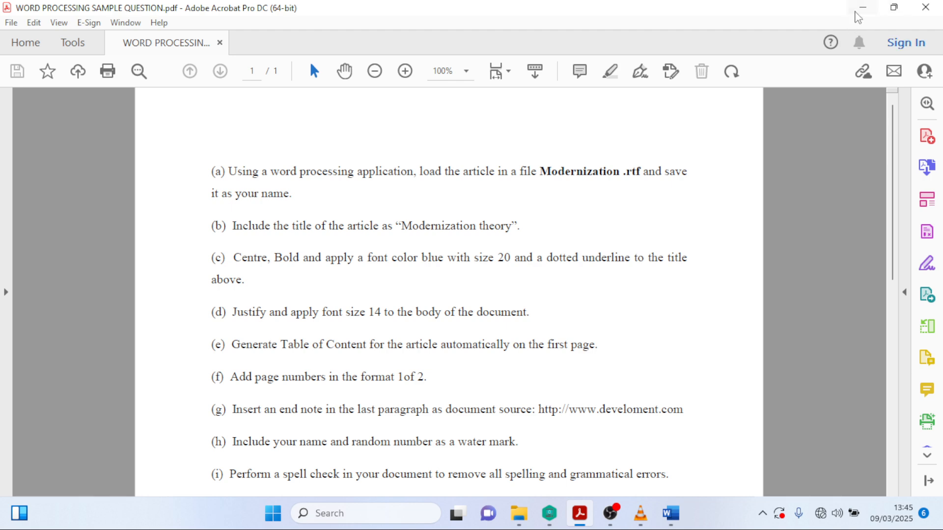
pyautogui.click(863, 7)
pyautogui.click(859, 16)
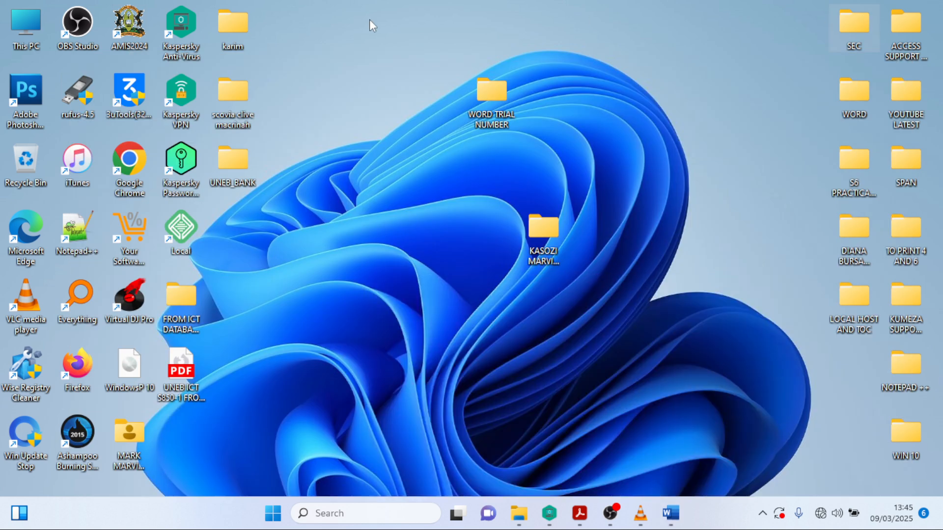
# - Move the student's folder to the right-hand column and open the WORD TRIAL NUMBER folder
pyautogui.moveTo(536, 241); pyautogui.dragTo(795, 177)
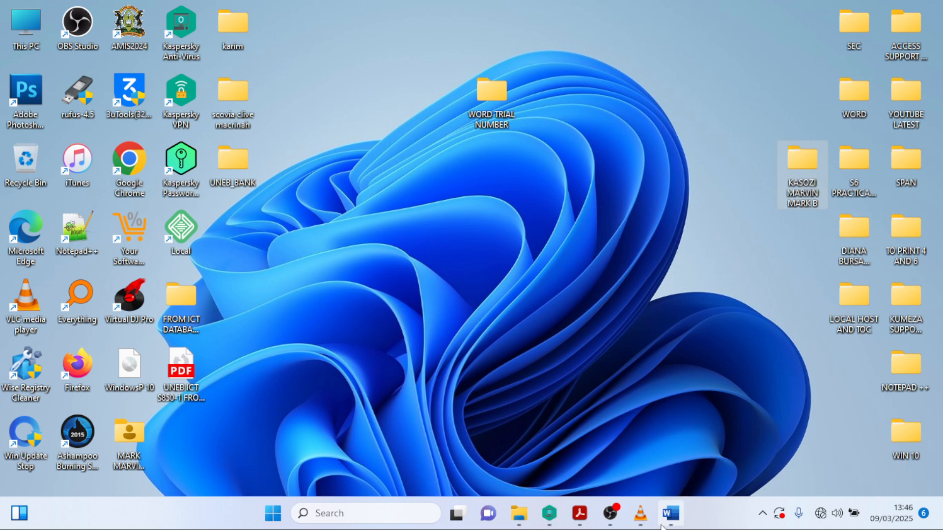
pyautogui.click(671, 513)
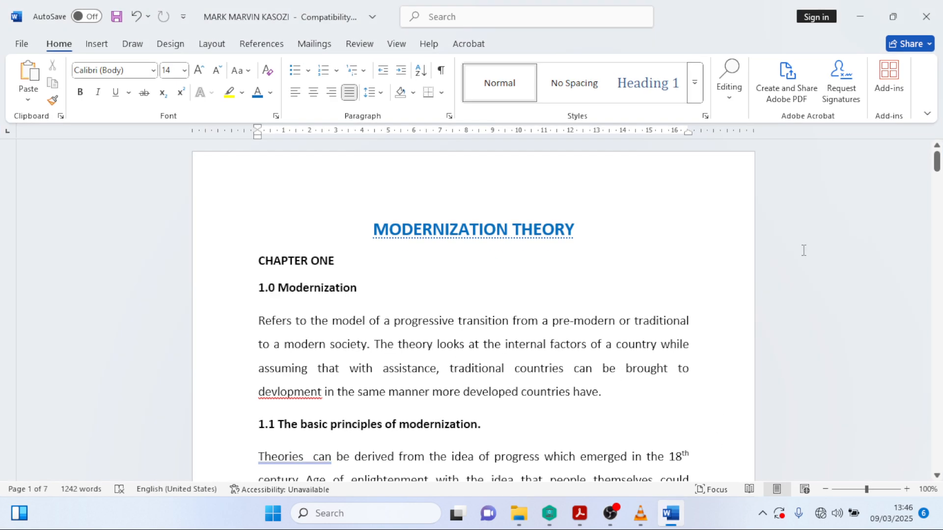
pyautogui.click(867, 5)
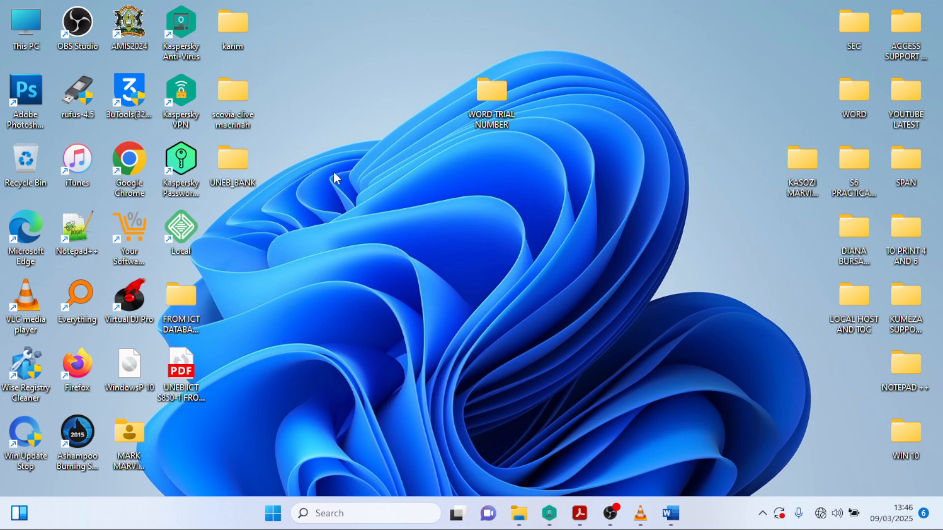
pyautogui.doubleClick(490, 93)
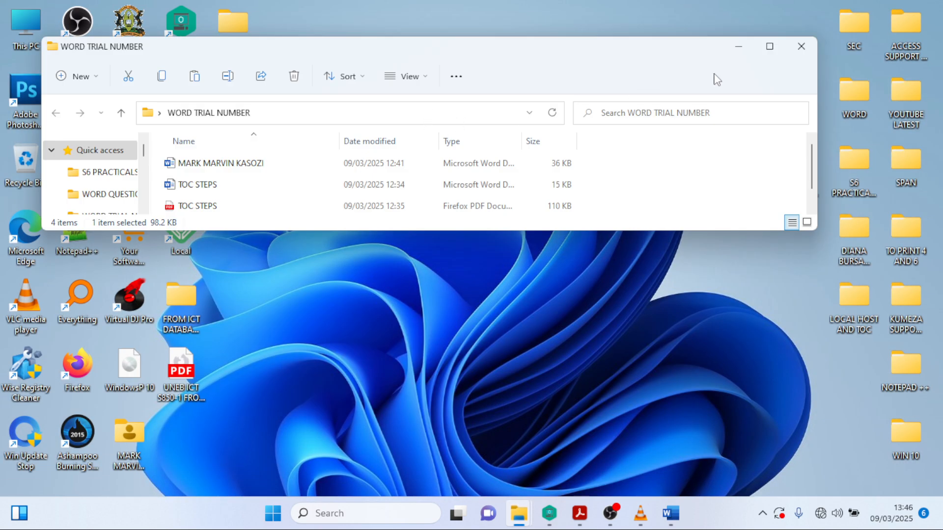
# - Maximise the WORD TRIAL NUMBER folder window and open TOC STEPS.pdf
pyautogui.click(769, 46)
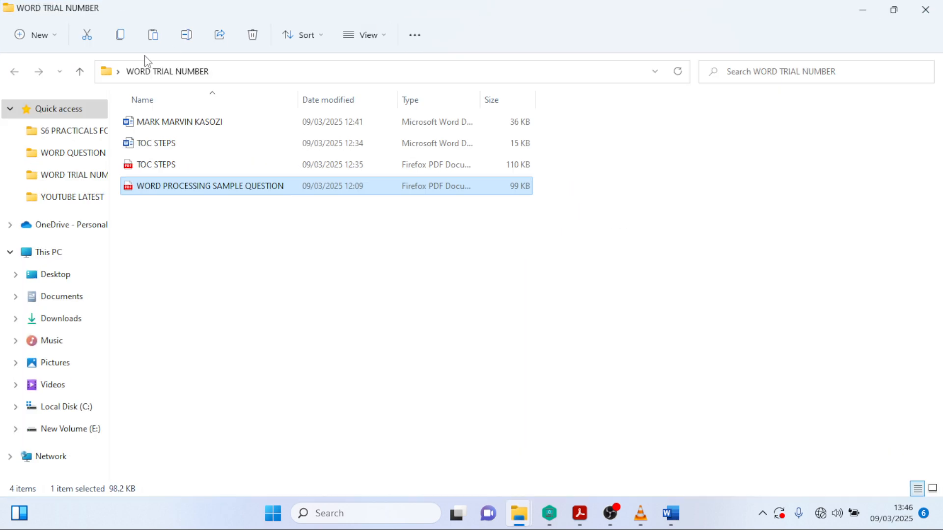
pyautogui.click(159, 165)
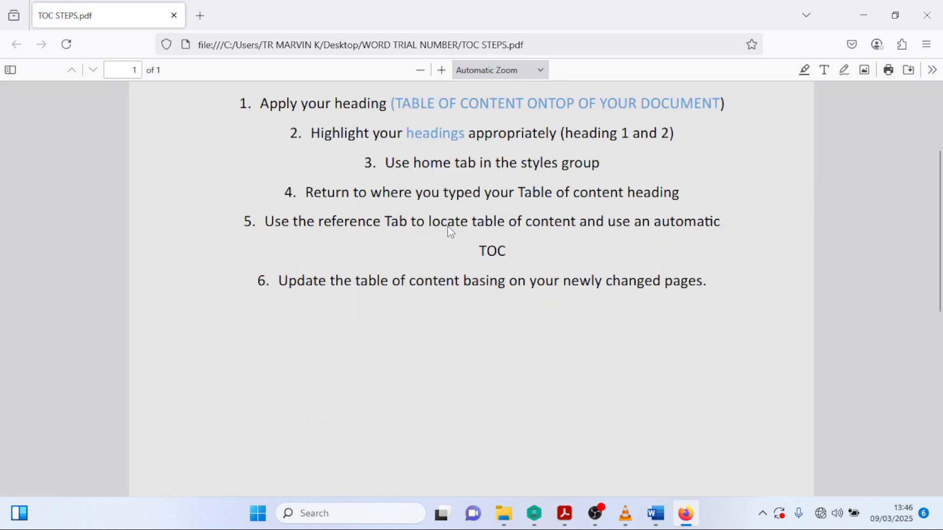
# - Zoom the TOC STEPS PDF to 110%, then set Firefox aside and return to the Word article
pyautogui.hotkey('ctrl', '-')
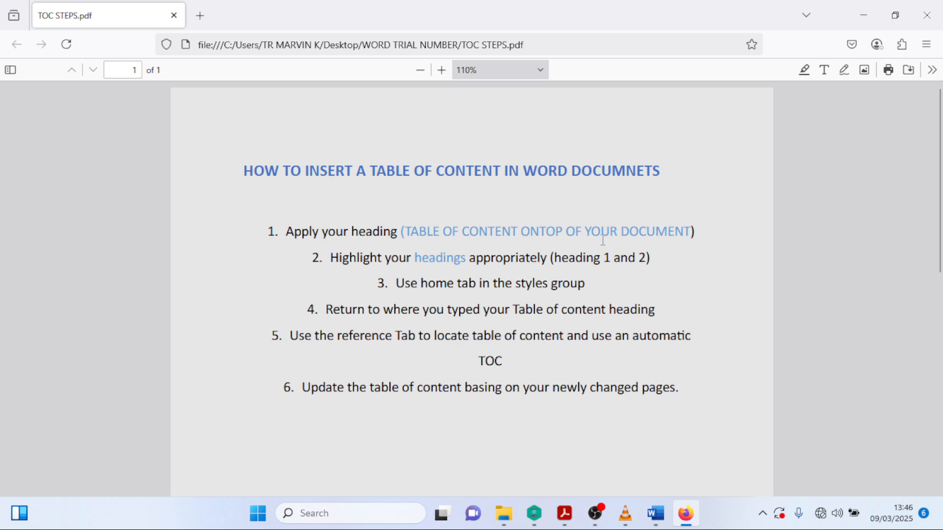
pyautogui.click(863, 9)
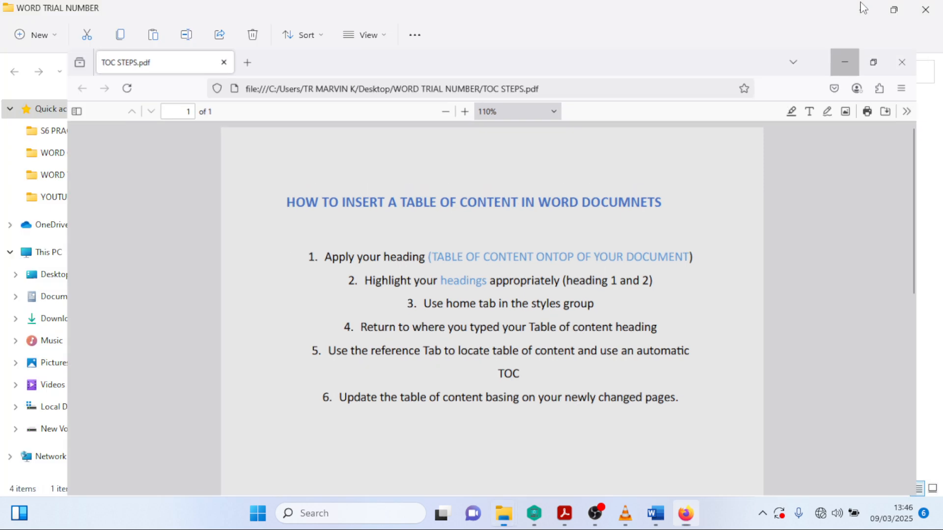
pyautogui.click(686, 513)
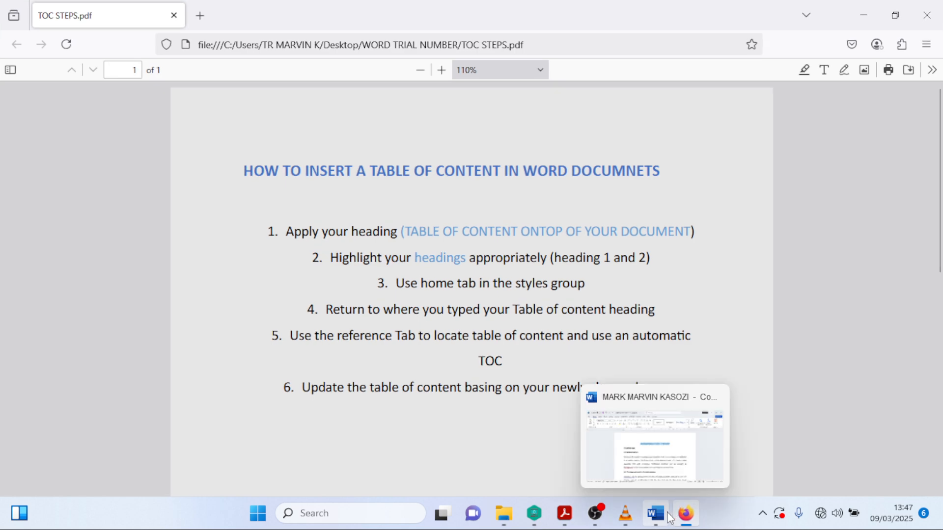
pyautogui.click(668, 517)
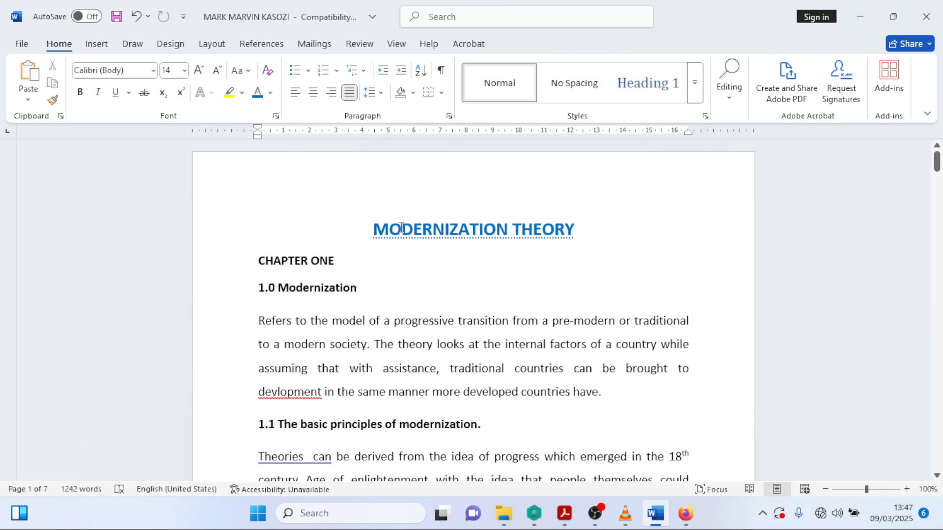
# - Add a 'TABLE OF CONTENT' line above CHAPTER ONE, checking the TOC steps PDF before returning
pyautogui.click(259, 262)
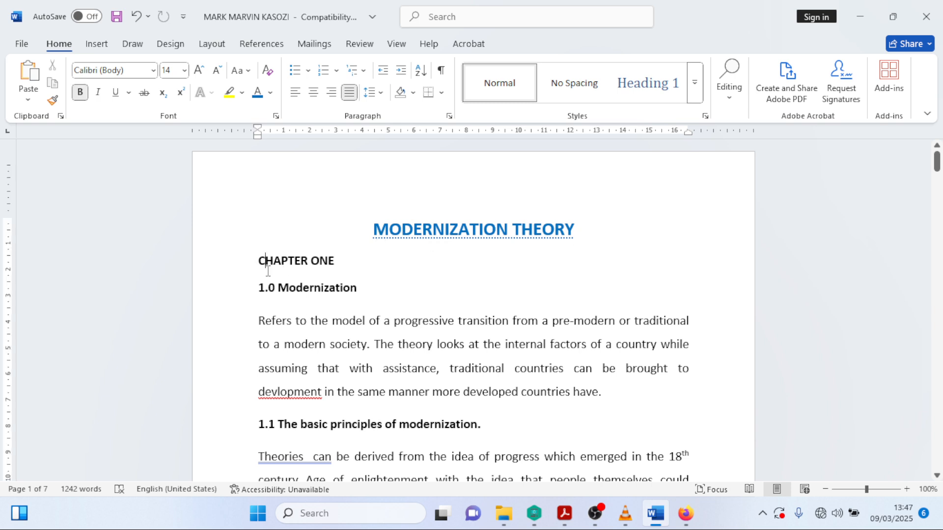
pyautogui.press('Return')
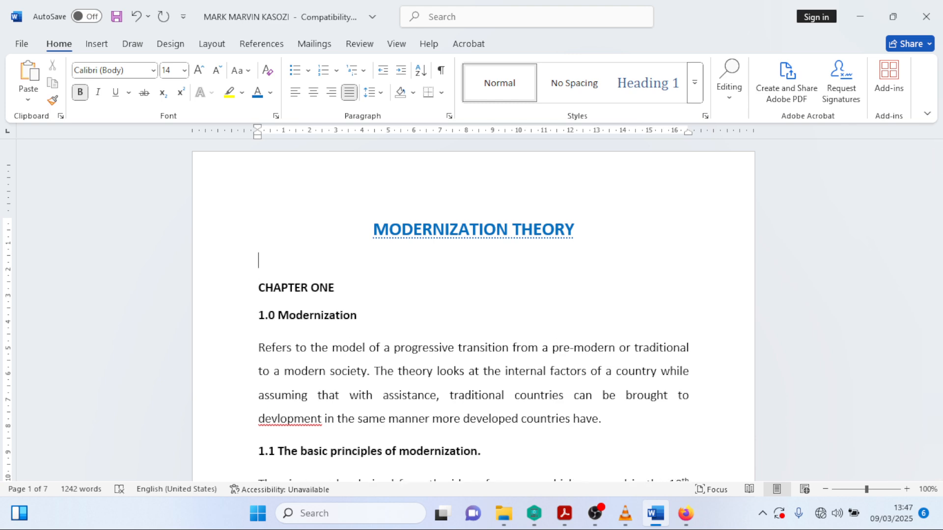
pyautogui.press('Up')
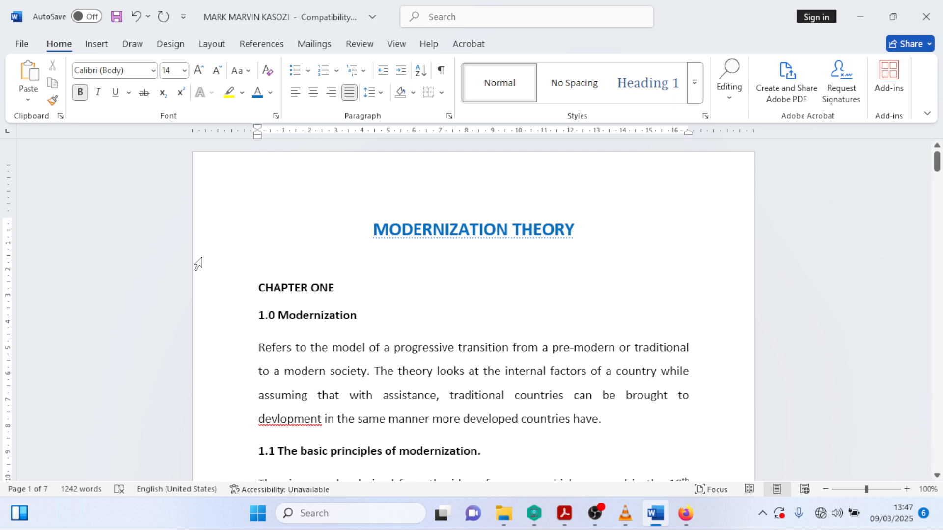
pyautogui.write('TABLE ')
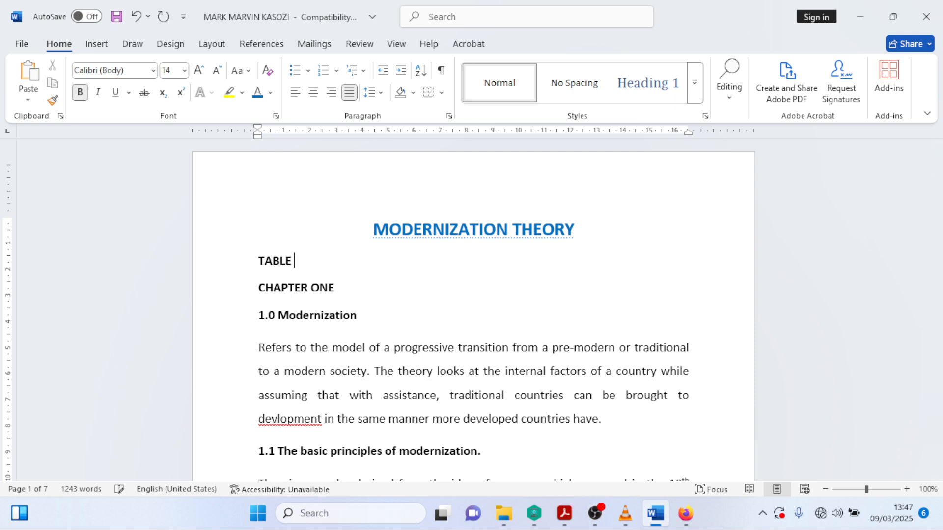
pyautogui.write('OF CONTENT')
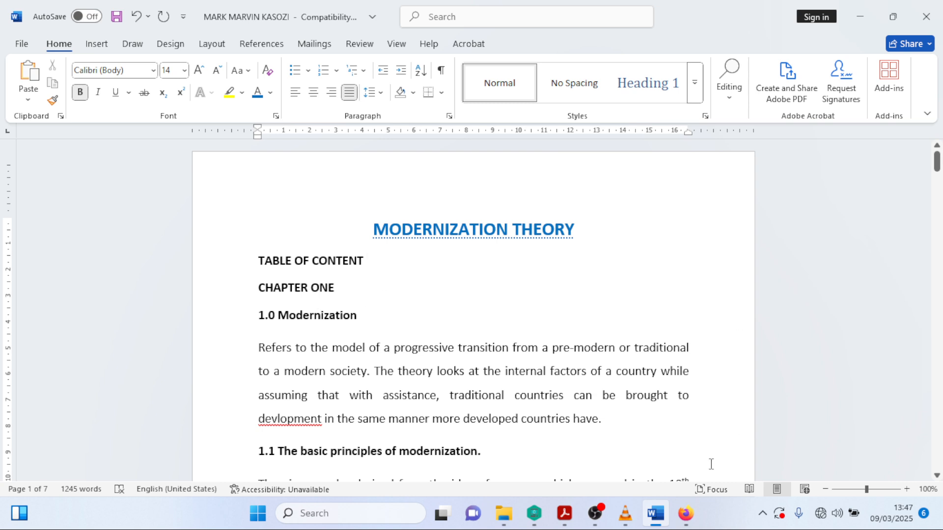
pyautogui.click(686, 513)
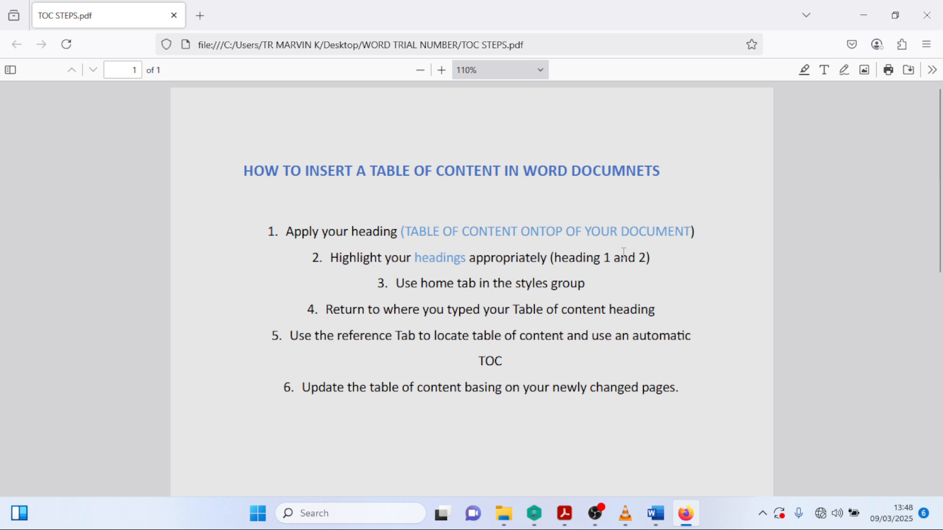
pyautogui.click(863, 16)
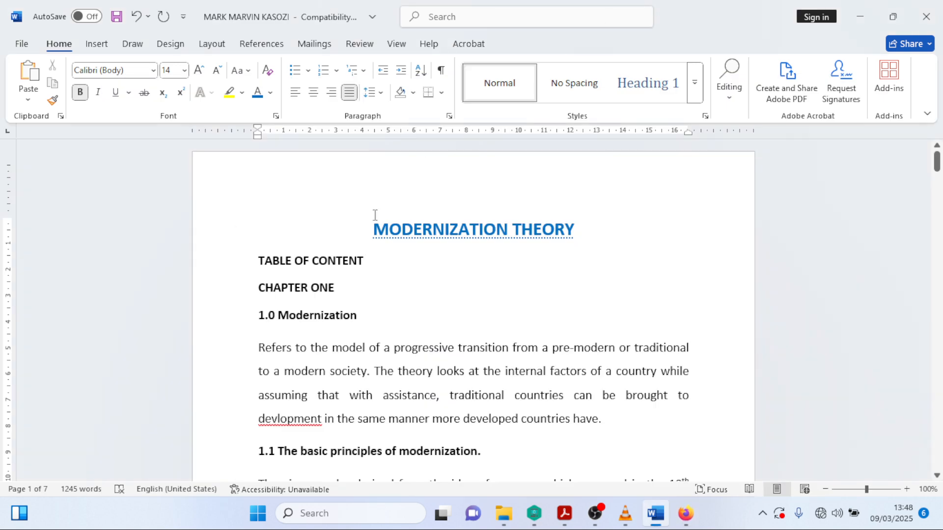
# - Apply the Heading 1 style to the CHAPTER ONE line from the Styles gallery
pyautogui.scroll(-2, 375, 245)
pyautogui.scroll(2, 378, 277)
pyautogui.tripleClick(259, 287)
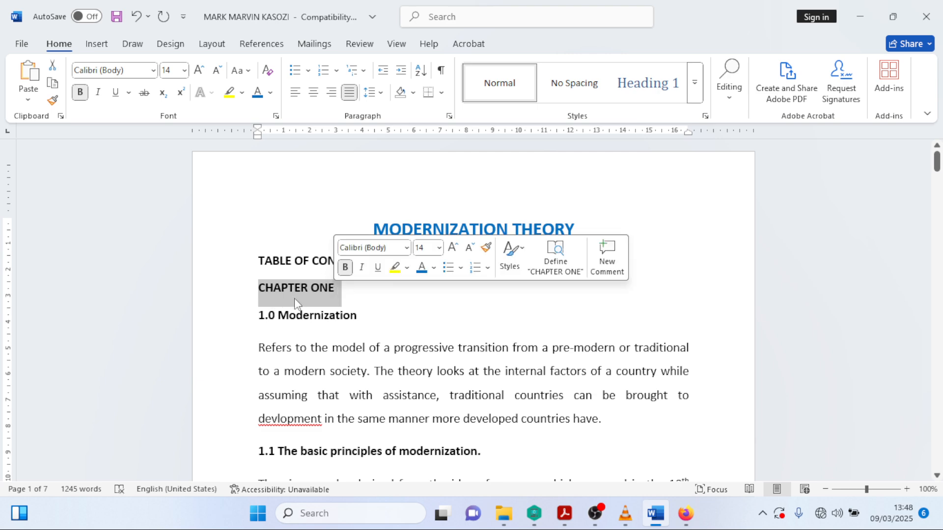
pyautogui.click(648, 83)
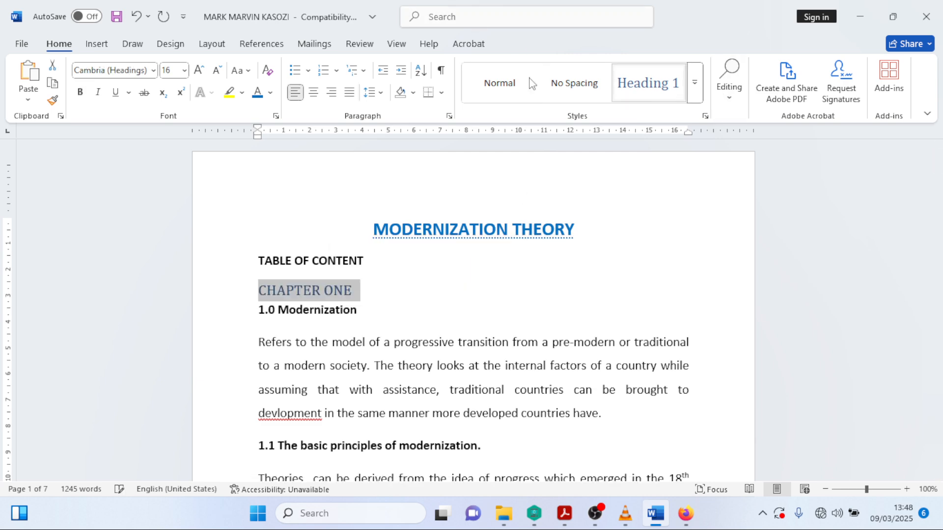
pyautogui.click(268, 305)
pyautogui.scroll(-2, 284, 302)
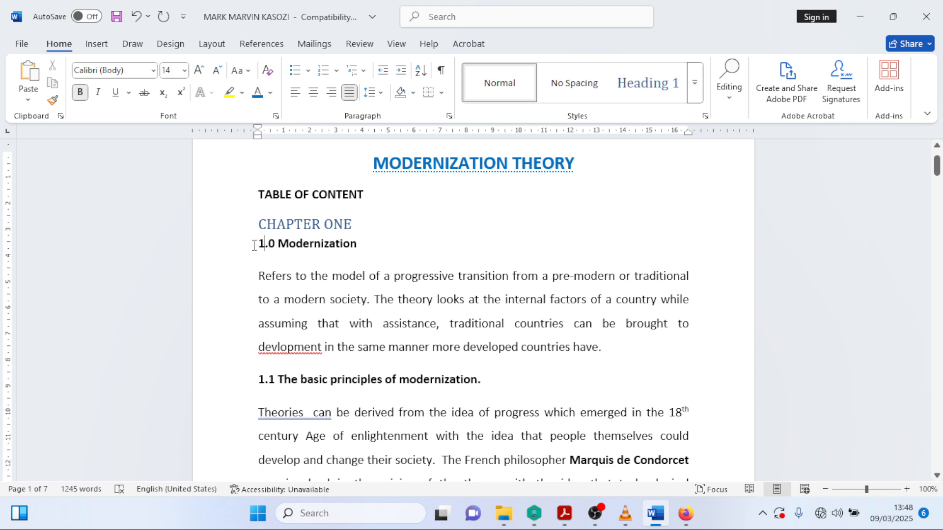
pyautogui.moveTo(254, 246); pyautogui.dragTo(344, 247)
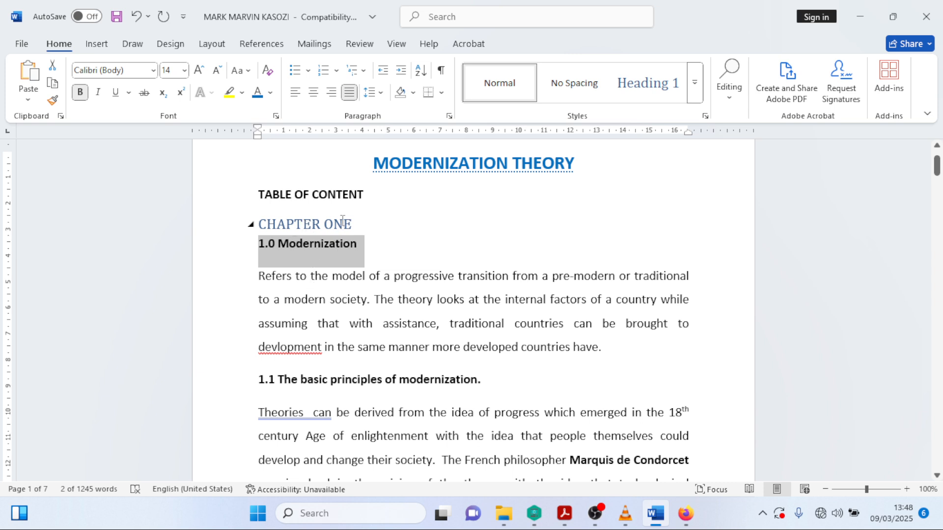
pyautogui.moveTo(256, 382); pyautogui.dragTo(487, 386)
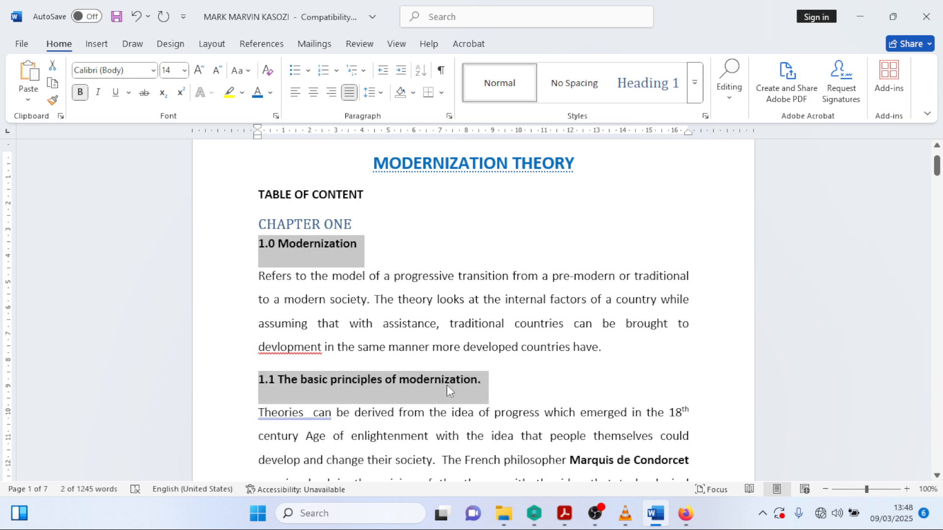
pyautogui.scroll(-4, 411, 347)
pyautogui.scroll(-3, 411, 347)
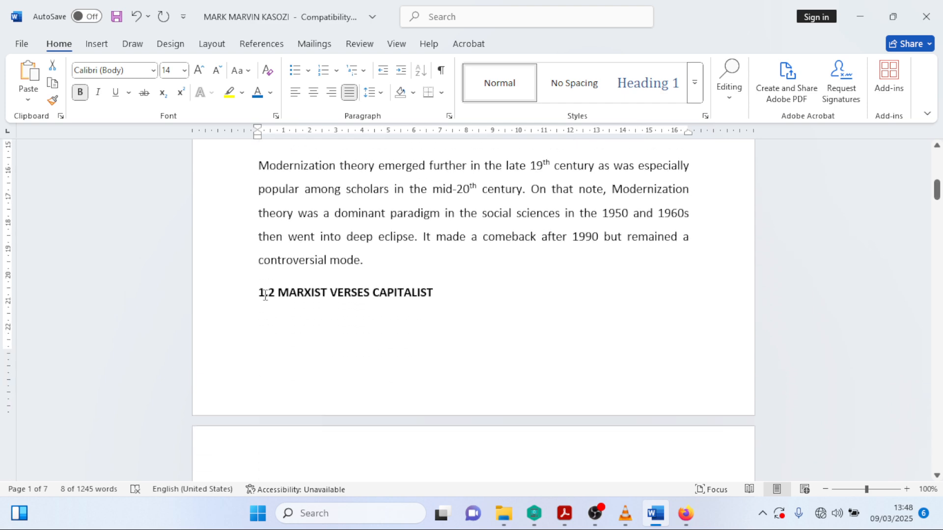
pyautogui.moveTo(259, 291); pyautogui.dragTo(409, 309)
pyautogui.scroll(-6, 410, 314)
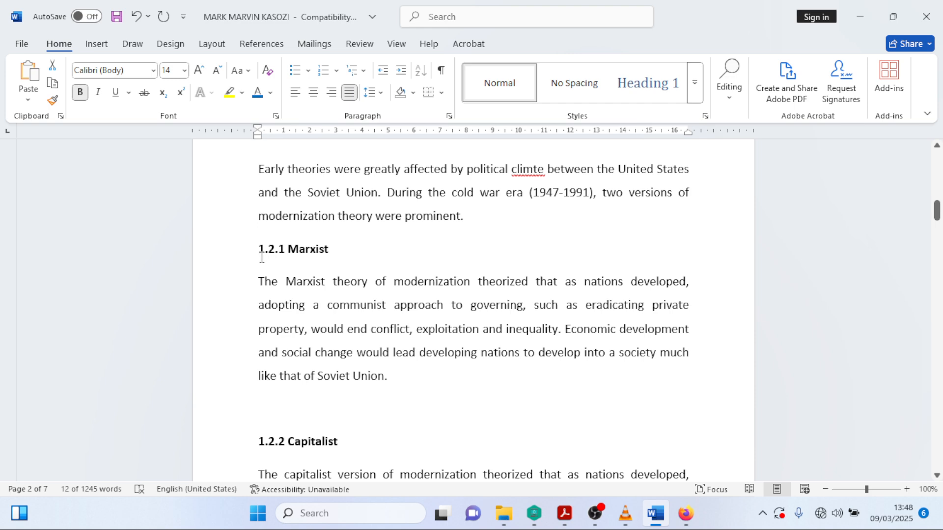
pyautogui.moveTo(261, 251); pyautogui.dragTo(322, 260)
pyautogui.scroll(-5, 320, 255)
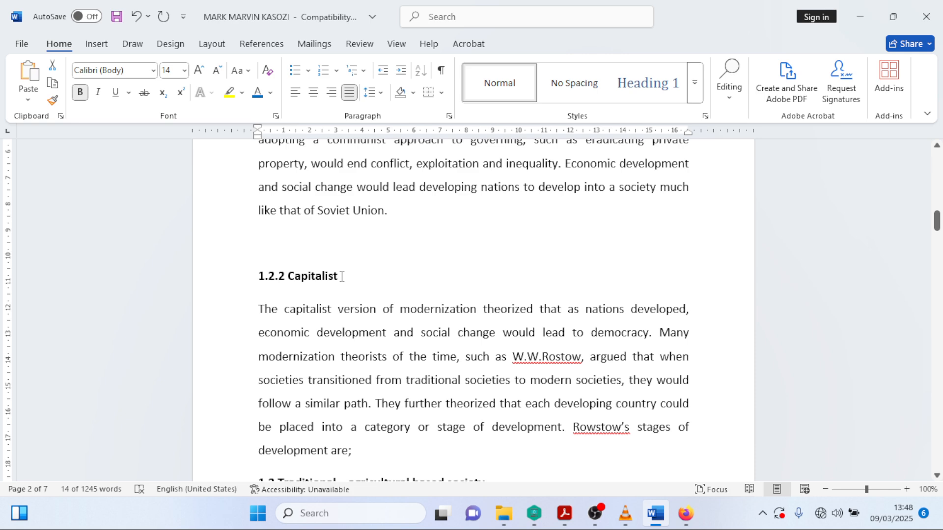
pyautogui.scroll(9, 339, 272)
pyautogui.scroll(-9, 320, 261)
pyautogui.moveTo(259, 275); pyautogui.dragTo(330, 281)
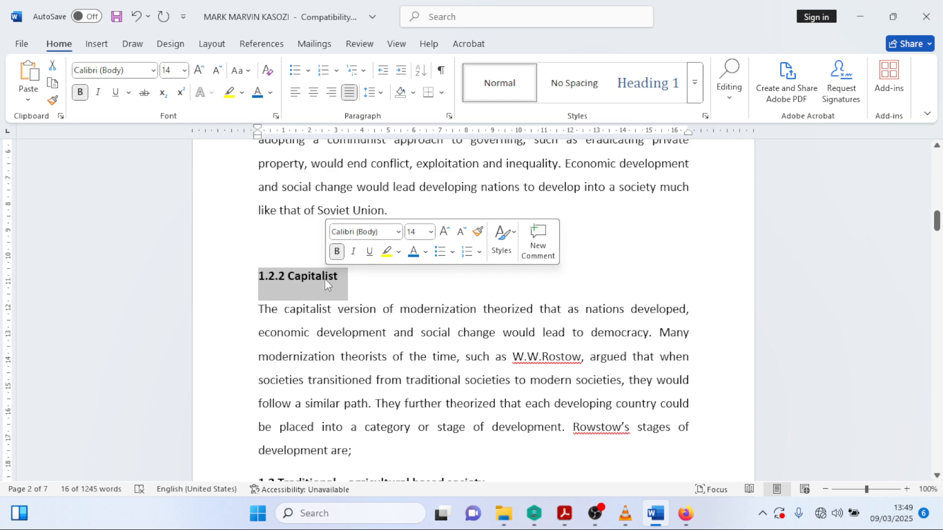
pyautogui.scroll(5, 326, 280)
pyautogui.scroll(-10, 328, 284)
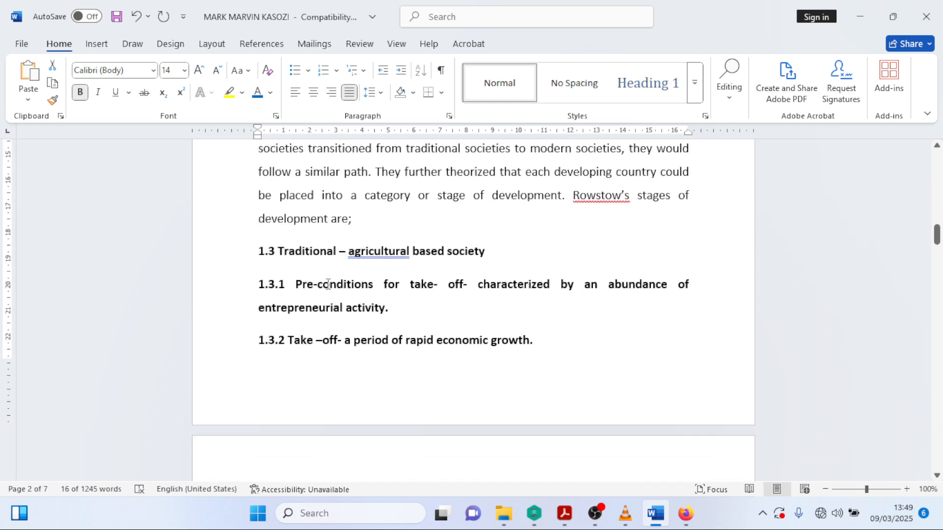
pyautogui.moveTo(259, 251); pyautogui.dragTo(538, 349)
pyautogui.scroll(-2, 305, 320)
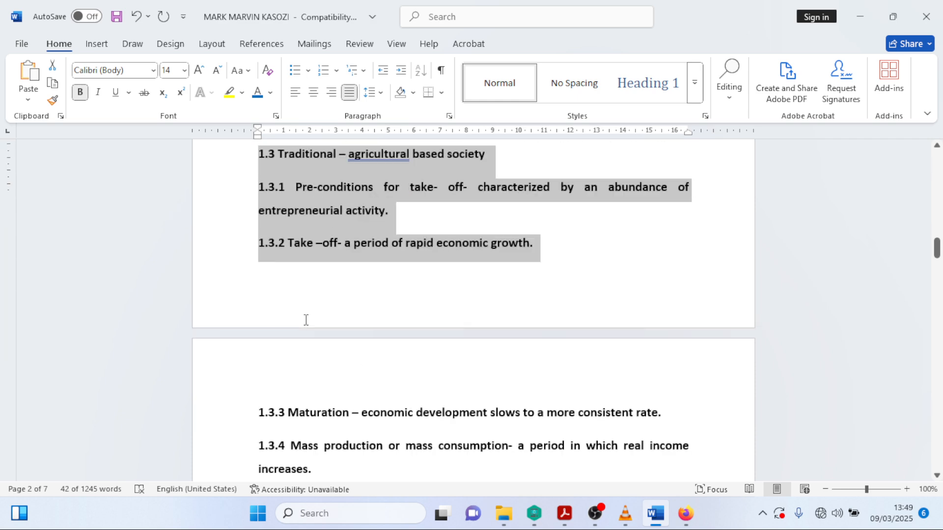
pyautogui.scroll(-4, 305, 320)
pyautogui.scroll(1, 314, 317)
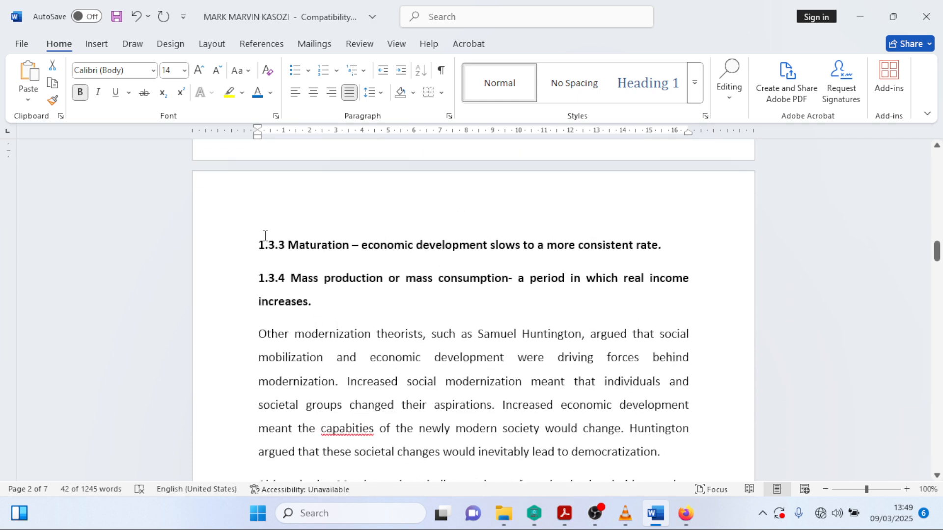
pyautogui.moveTo(257, 244); pyautogui.dragTo(332, 309)
pyautogui.scroll(-5, 319, 308)
pyautogui.scroll(-2, 318, 309)
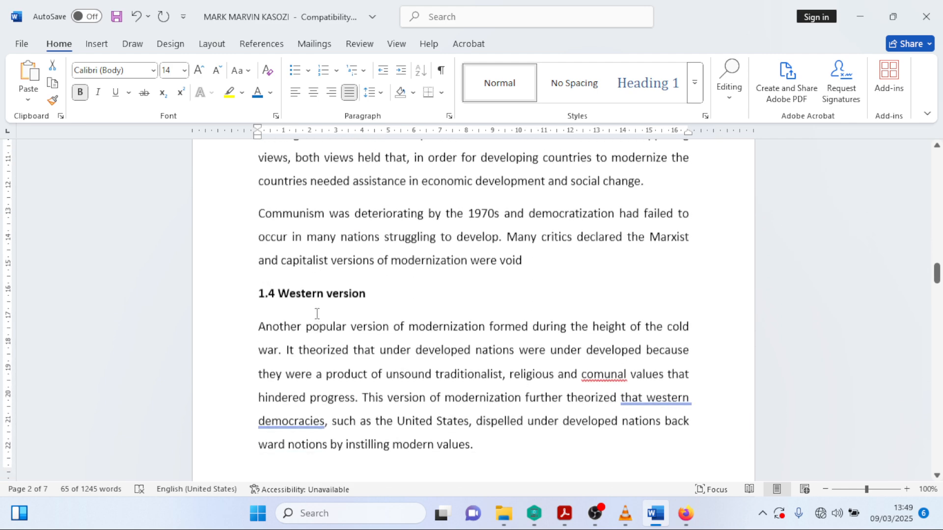
pyautogui.moveTo(260, 278); pyautogui.dragTo(365, 281)
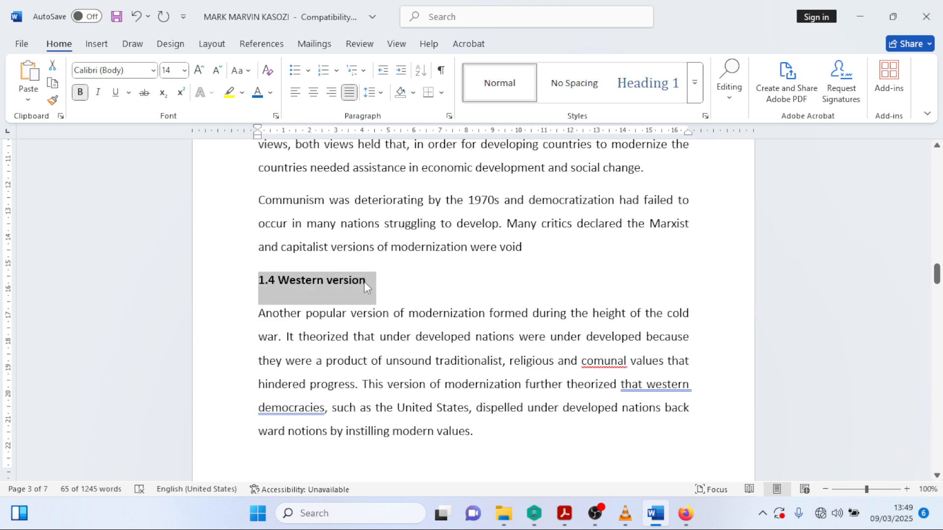
pyautogui.scroll(-8, 363, 281)
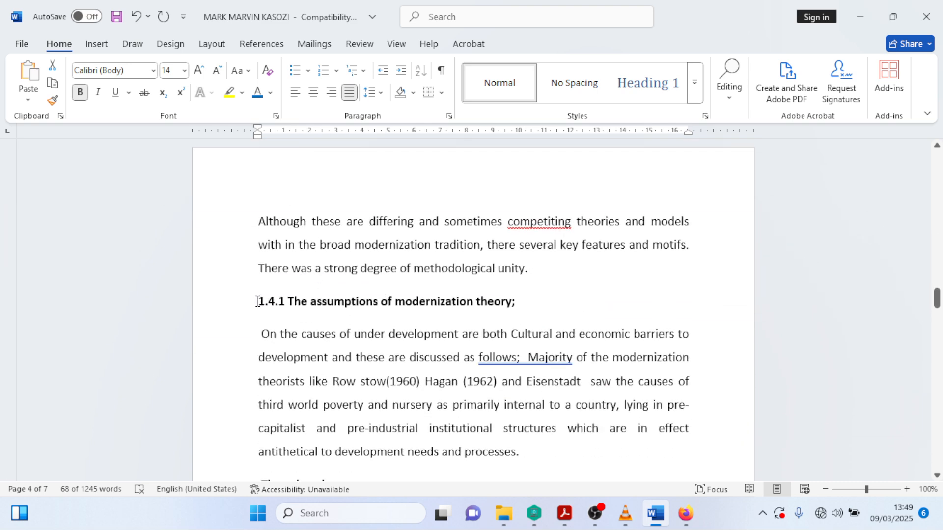
pyautogui.moveTo(256, 302); pyautogui.dragTo(520, 309)
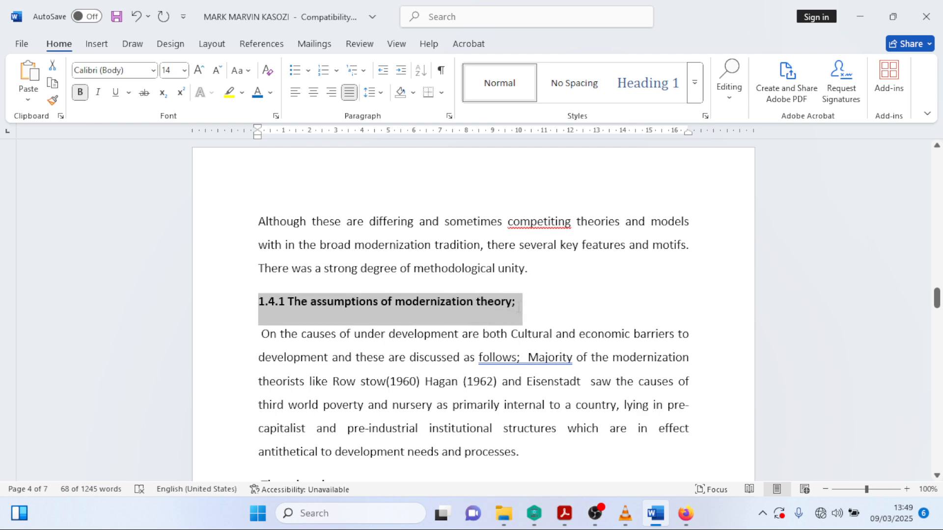
pyautogui.scroll(-5, 486, 309)
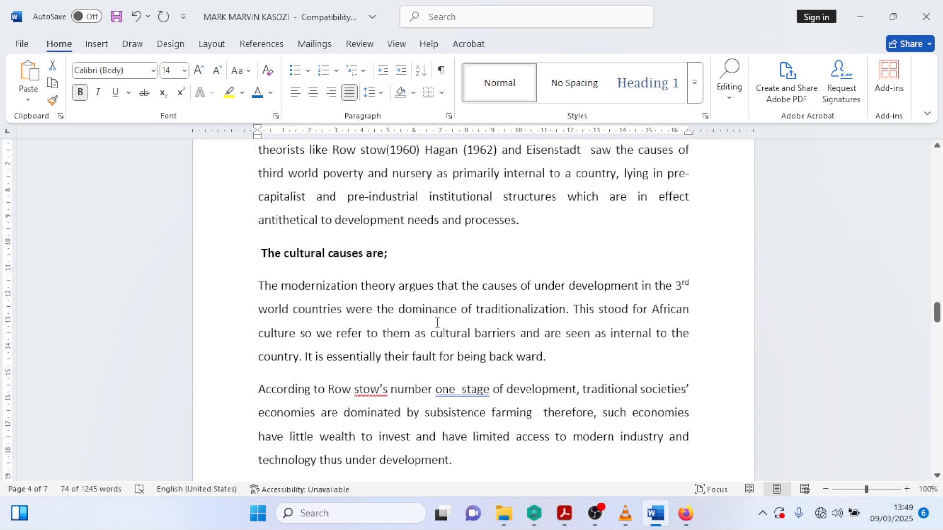
pyautogui.scroll(3, 436, 322)
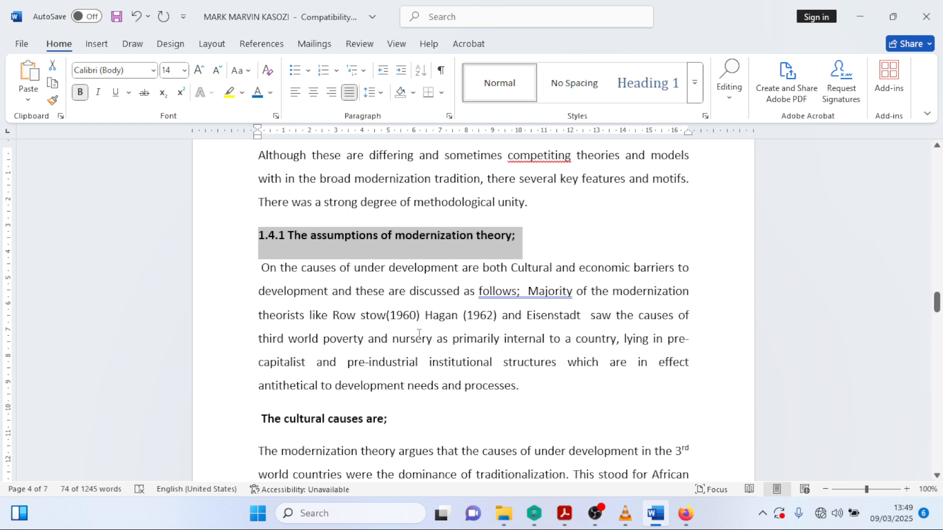
# - Apply Heading 2 to the 1.4.1 assumptions heading
pyautogui.click(694, 91)
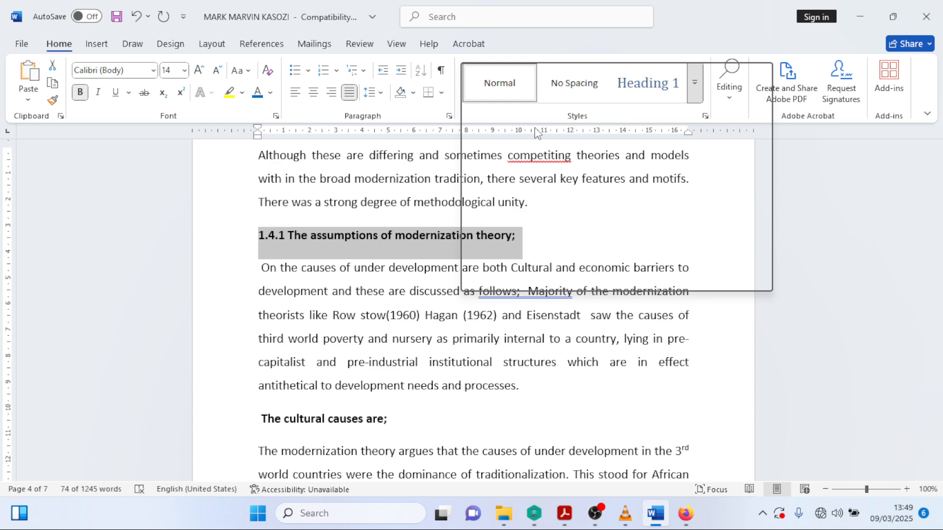
pyautogui.click(696, 93)
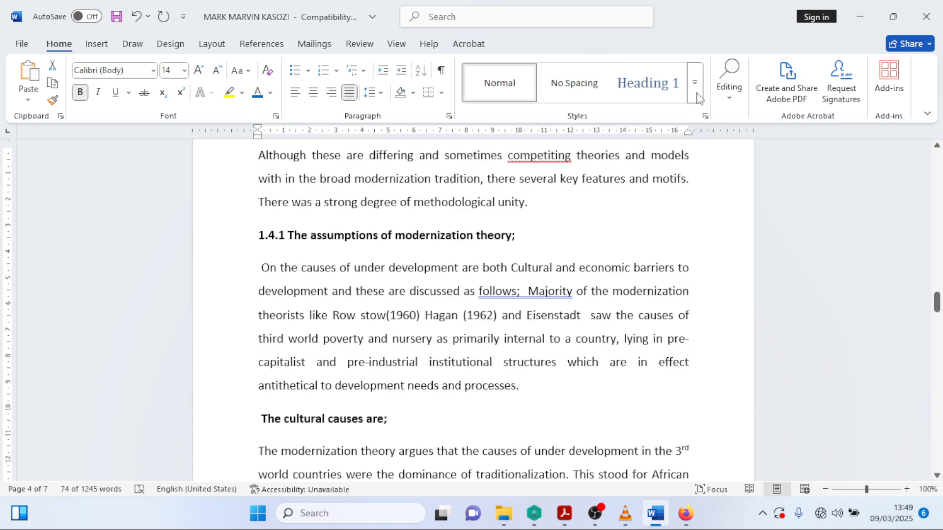
pyautogui.scroll(-4, 527, 248)
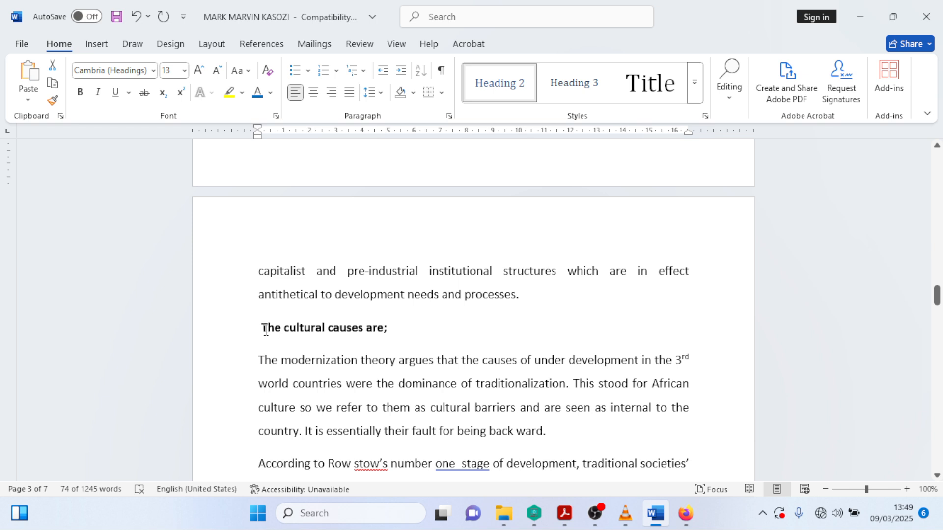
# - Apply Heading 1 to the line 'The cultural causes are;'
pyautogui.moveTo(261, 328); pyautogui.dragTo(390, 328)
pyautogui.click(695, 82)
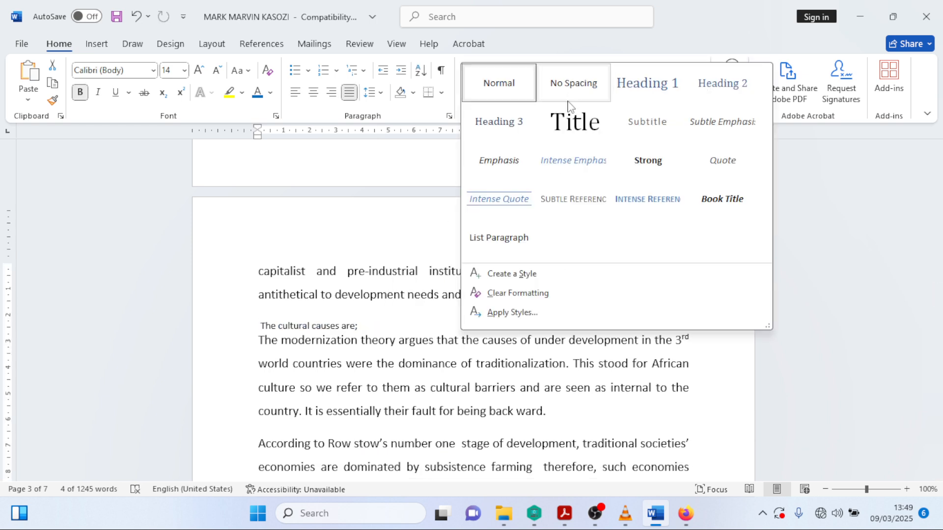
pyautogui.click(653, 106)
pyautogui.scroll(-4, 362, 284)
pyautogui.scroll(3, 362, 285)
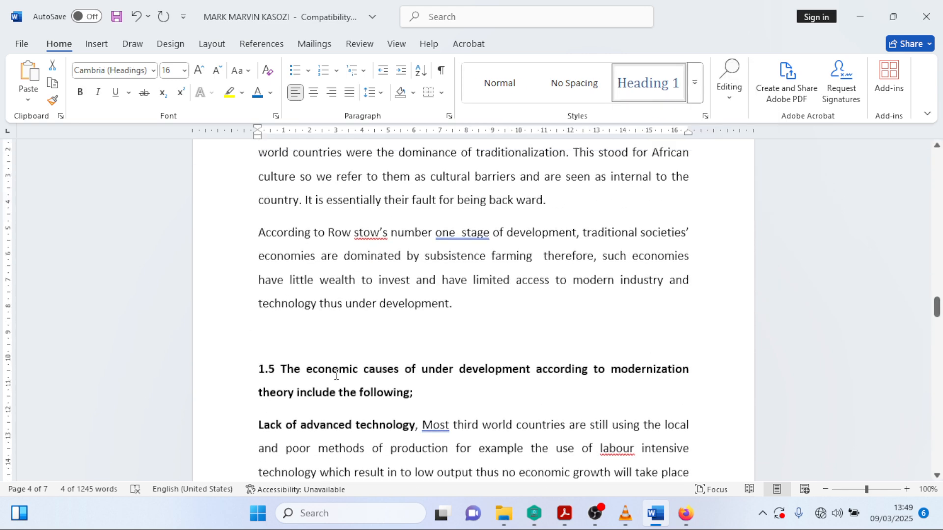
pyautogui.scroll(-5, 362, 285)
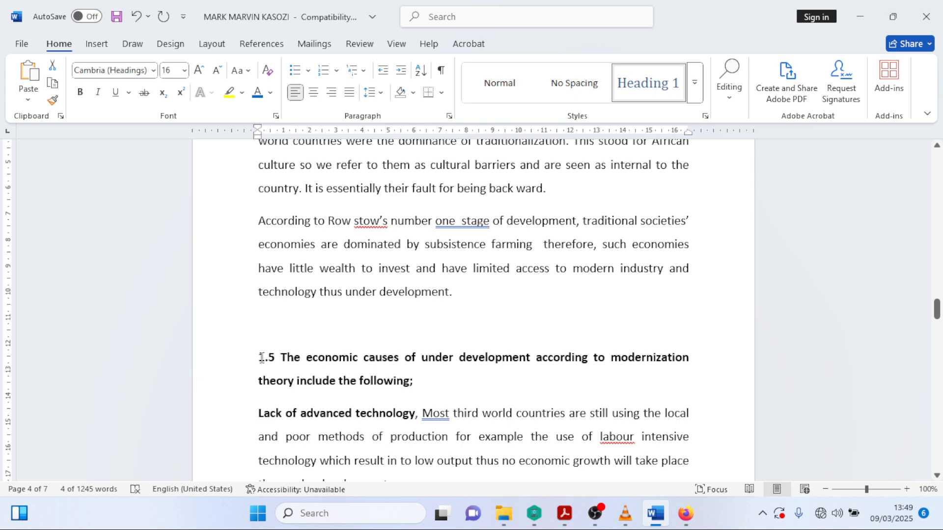
pyautogui.scroll(3, 288, 341)
pyautogui.scroll(-3, 288, 341)
# - Move to the 1.5 economic causes heading and select the lines below it
pyautogui.click(280, 356)
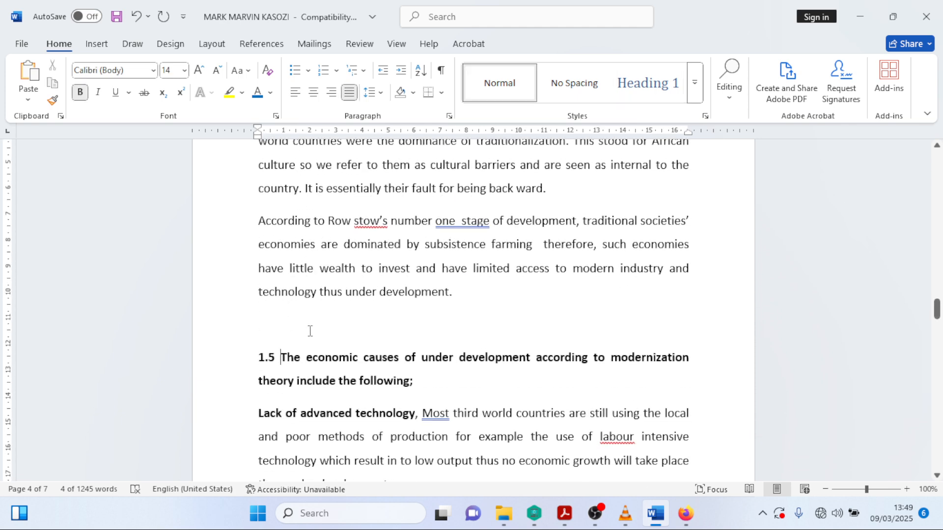
pyautogui.scroll(3, 310, 330)
pyautogui.moveTo(256, 423); pyautogui.dragTo(418, 447)
pyautogui.scroll(3, 401, 353)
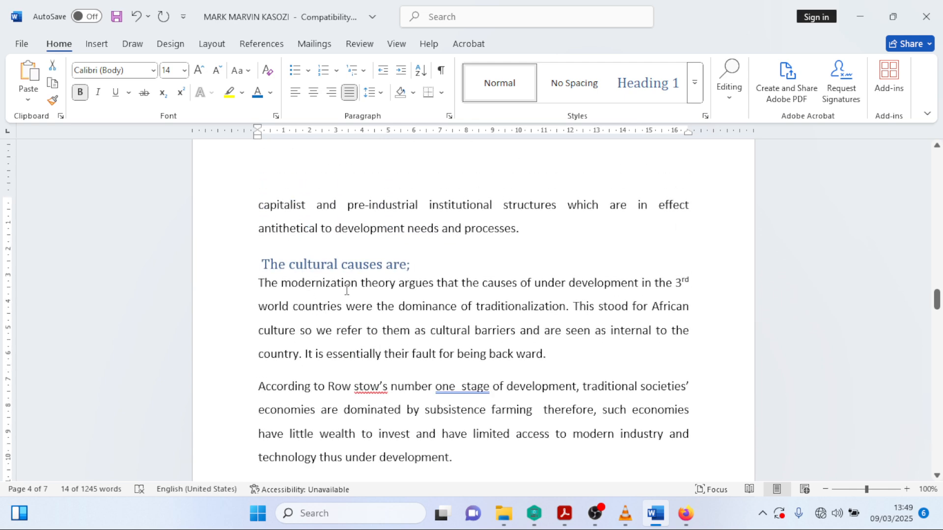
pyautogui.scroll(-3, 402, 354)
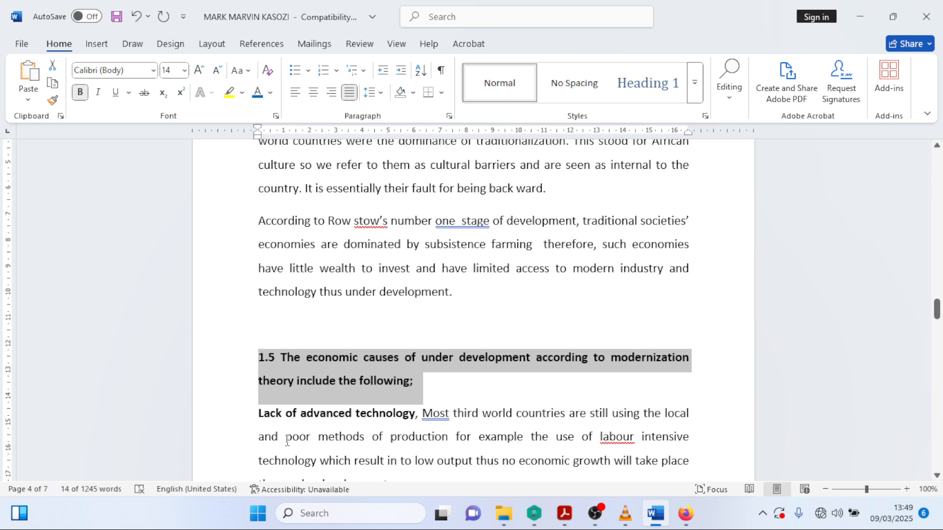
# - Select heading 1.6 and add the 1.7.0 Five stages heading to the selection
pyautogui.scroll(-3, 359, 408)
pyautogui.scroll(2, 363, 401)
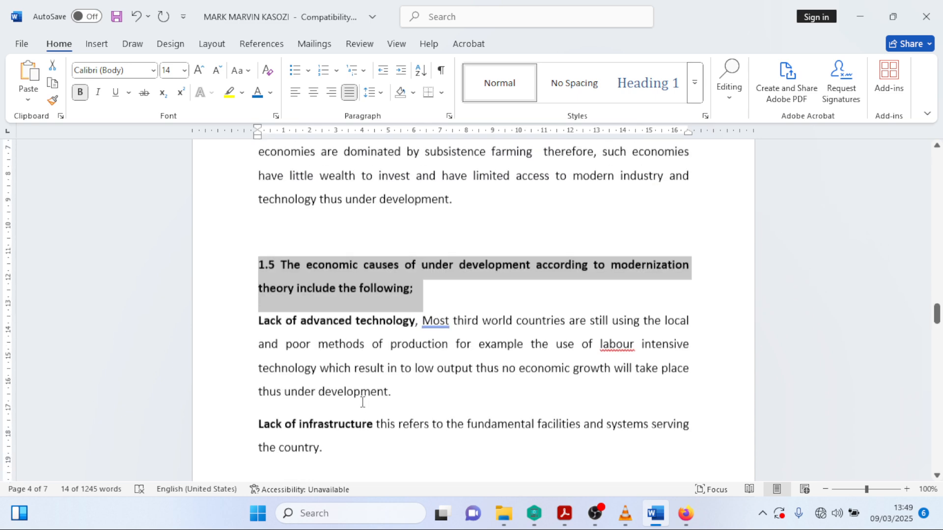
pyautogui.scroll(-10, 365, 399)
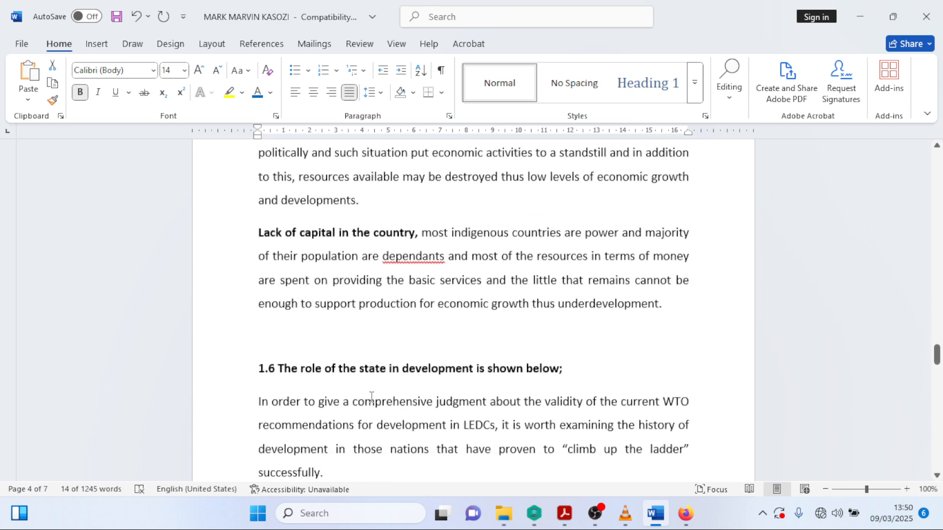
pyautogui.scroll(12, 375, 393)
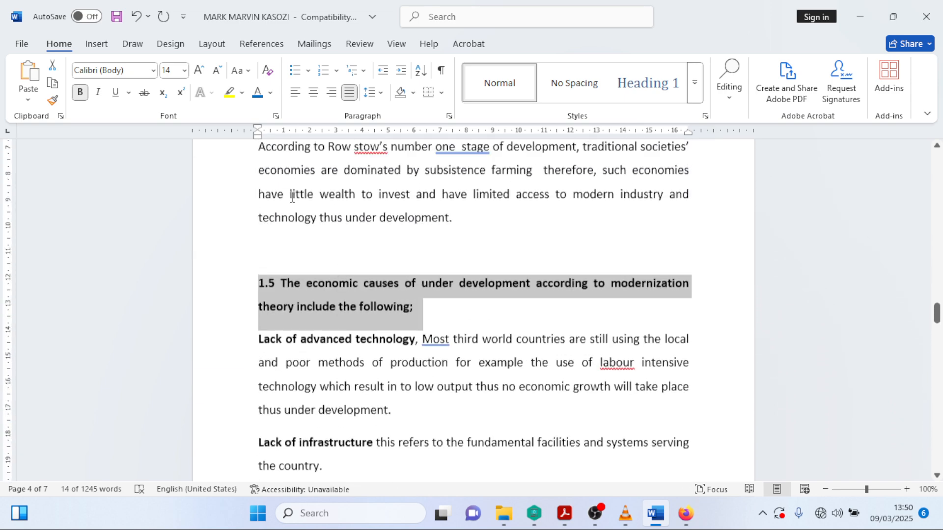
pyautogui.scroll(-11, 325, 304)
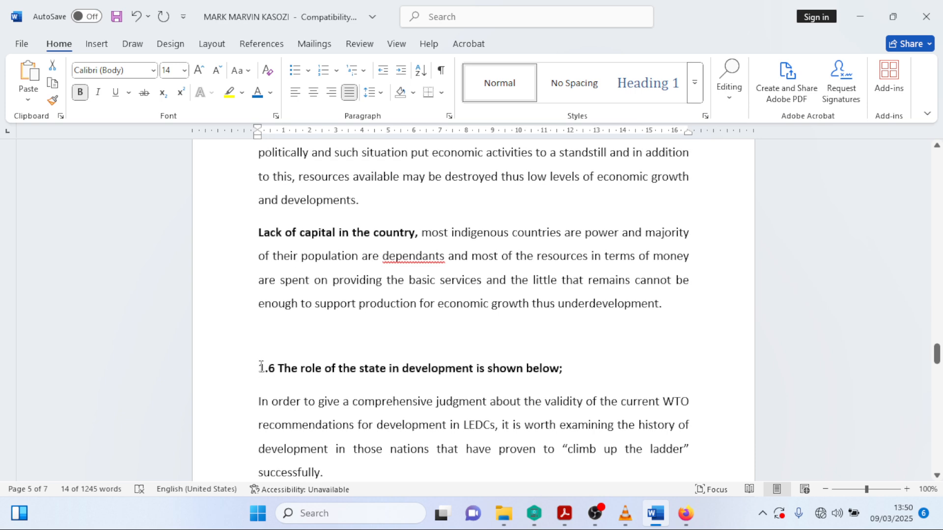
pyautogui.moveTo(261, 367); pyautogui.dragTo(576, 375)
pyautogui.scroll(-1, 424, 330)
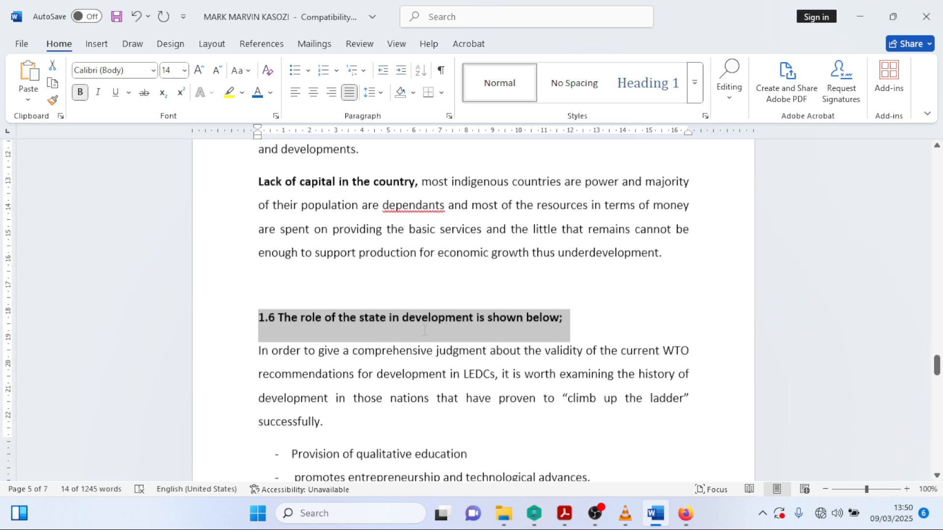
pyautogui.scroll(-7, 424, 330)
pyautogui.scroll(4, 429, 321)
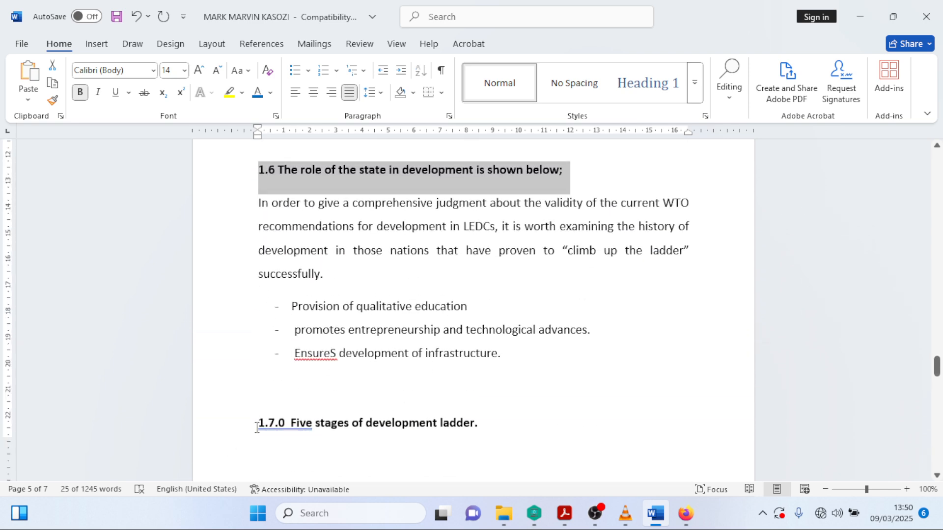
pyautogui.moveTo(260, 421); pyautogui.dragTo(483, 437)
pyautogui.scroll(-10, 417, 422)
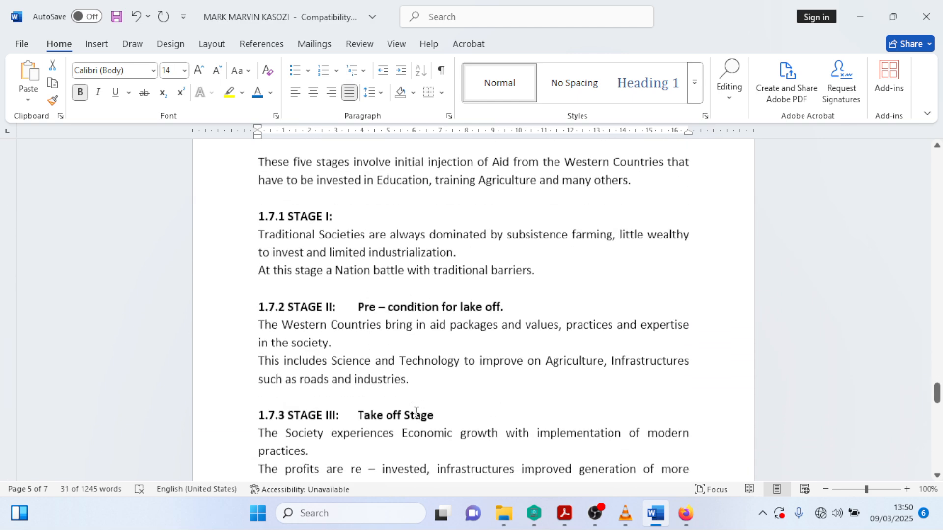
# - Add the stage headings 1.7.1 STAGE I through 1.7.5 STAGE V to the selection
pyautogui.moveTo(260, 214); pyautogui.dragTo(365, 215)
pyautogui.moveTo(254, 300); pyautogui.dragTo(396, 301)
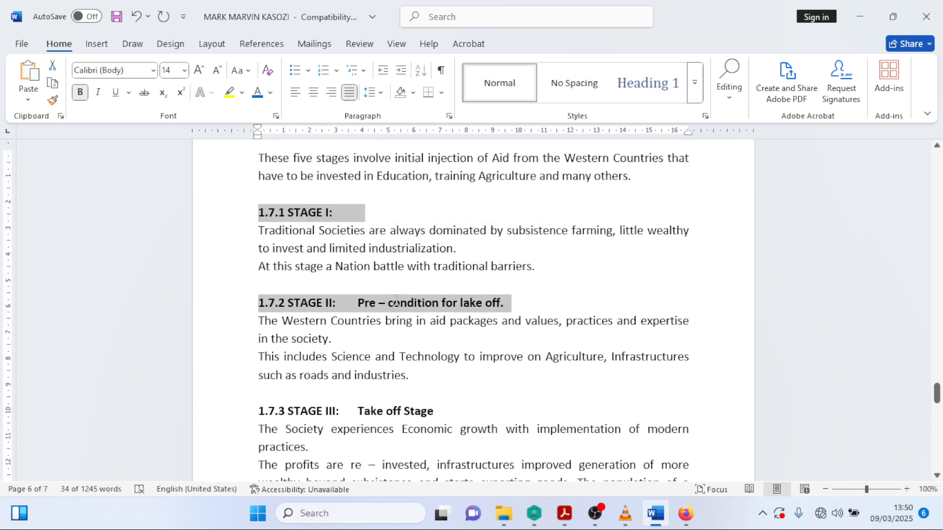
pyautogui.moveTo(267, 413); pyautogui.dragTo(434, 403)
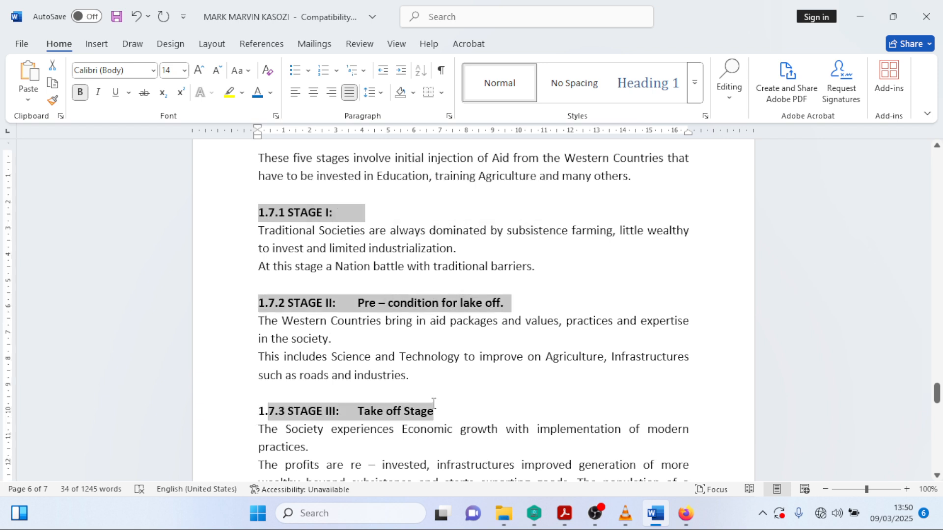
pyautogui.moveTo(258, 410); pyautogui.dragTo(415, 405)
pyautogui.scroll(-6, 382, 387)
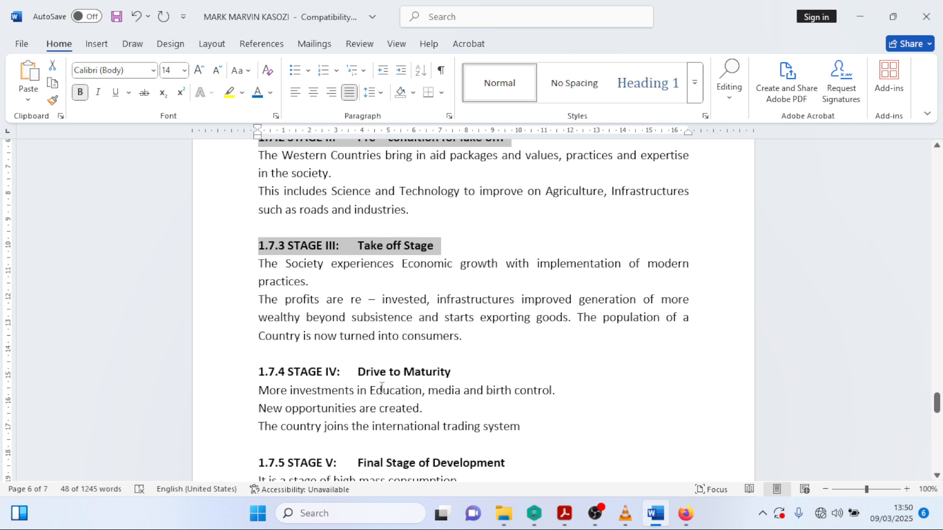
pyautogui.moveTo(259, 238); pyautogui.dragTo(450, 240)
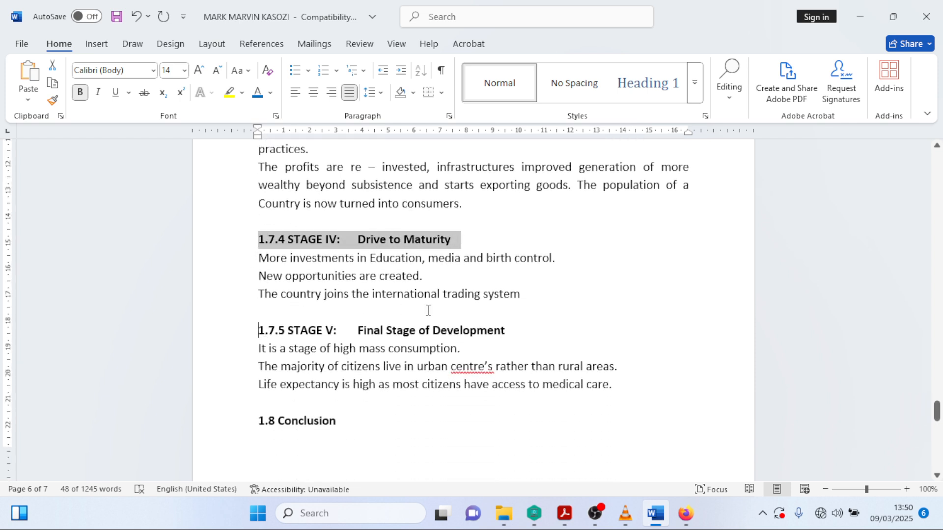
pyautogui.moveTo(428, 310); pyautogui.dragTo(508, 324)
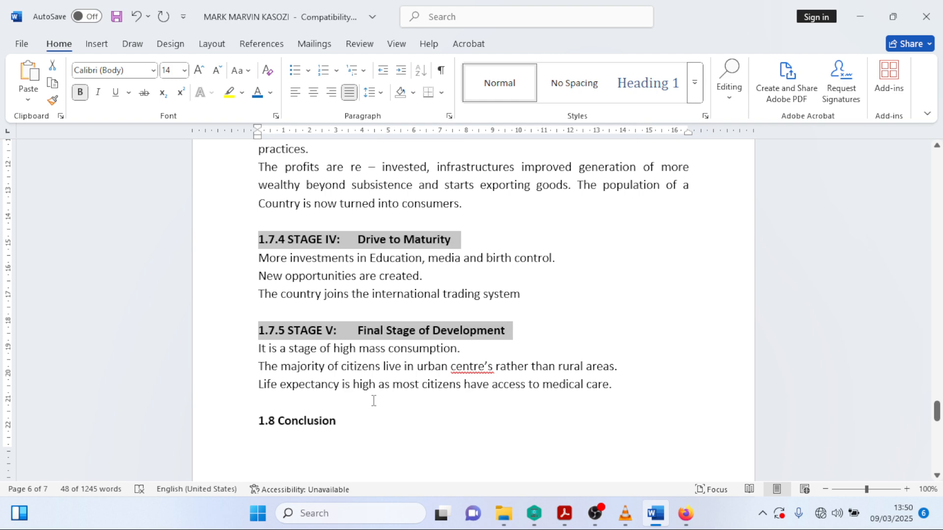
pyautogui.scroll(-6, 378, 373)
pyautogui.scroll(6, 388, 316)
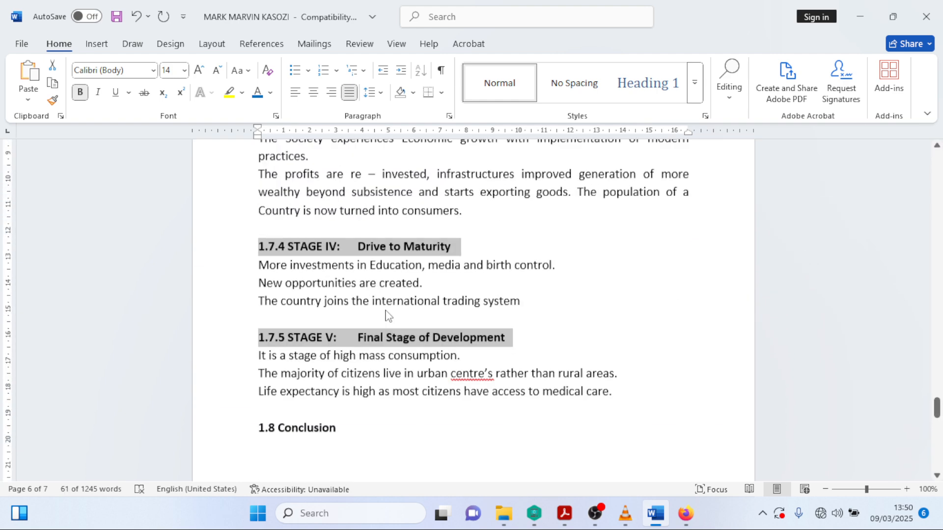
pyautogui.scroll(1, 388, 317)
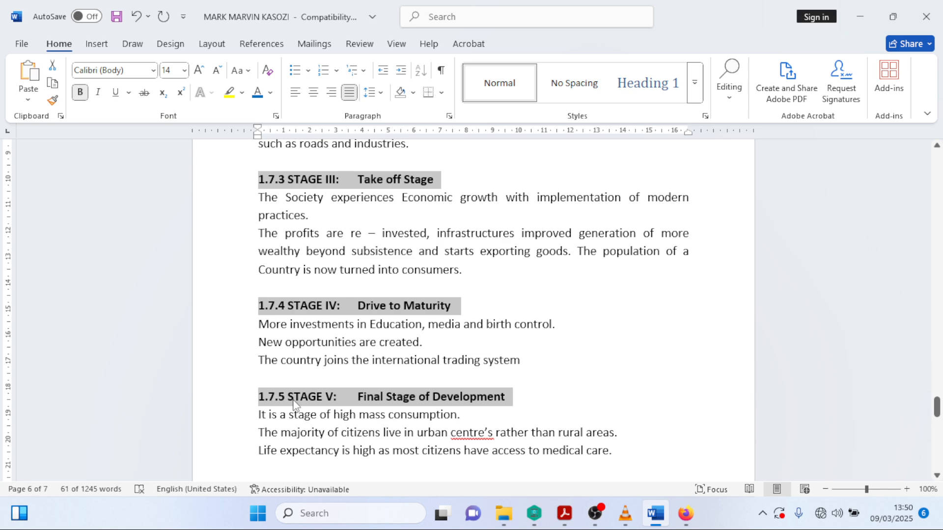
# - Style the selected 1.6, 1.7.0 and 1.7.1–1.7.5 headings as Heading 2 and check them
pyautogui.click(701, 97)
pyautogui.click(719, 82)
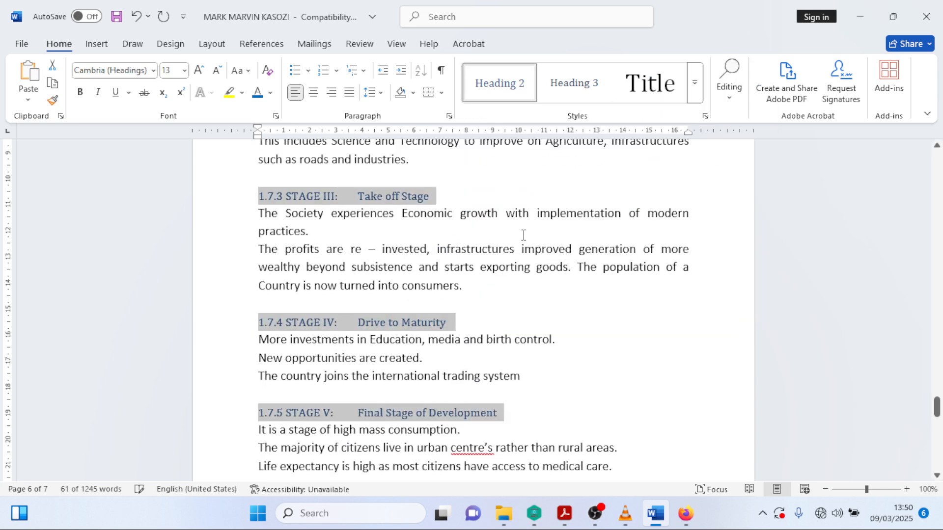
pyautogui.scroll(12, 523, 235)
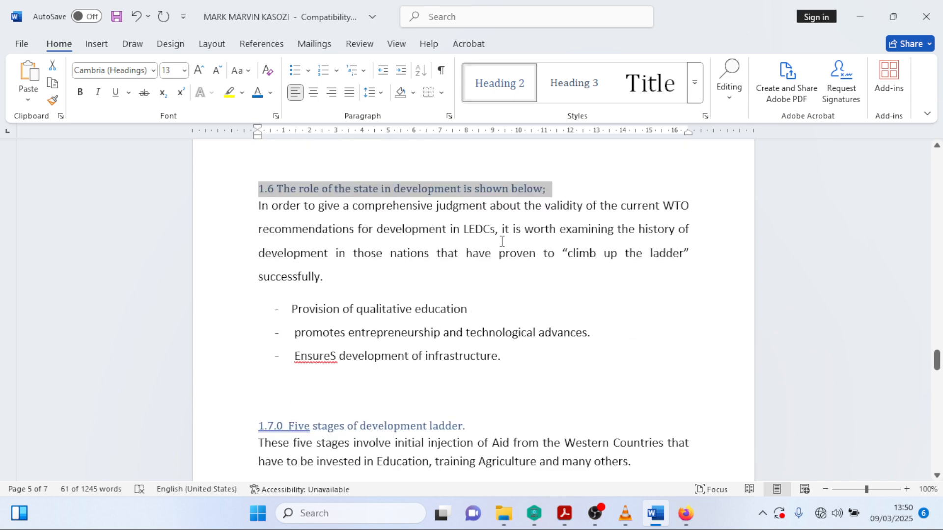
pyautogui.scroll(10, 501, 241)
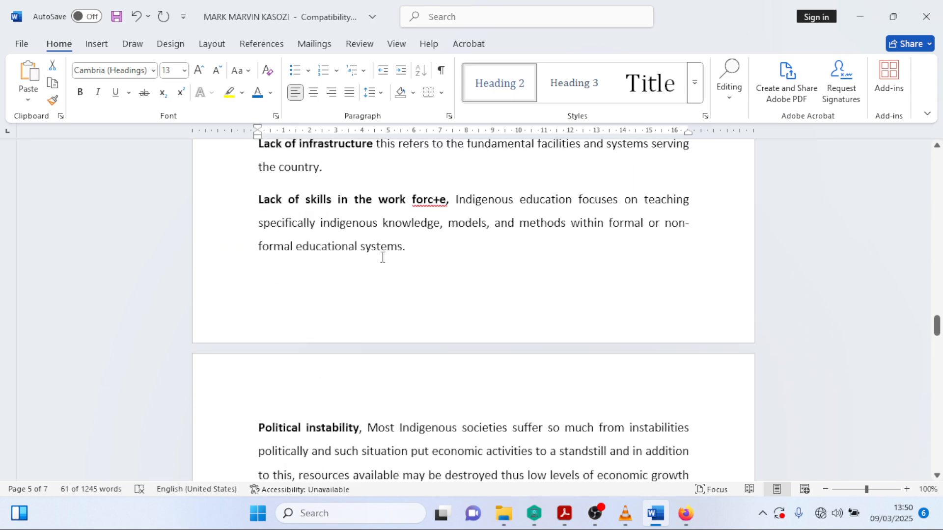
pyautogui.scroll(10, 382, 258)
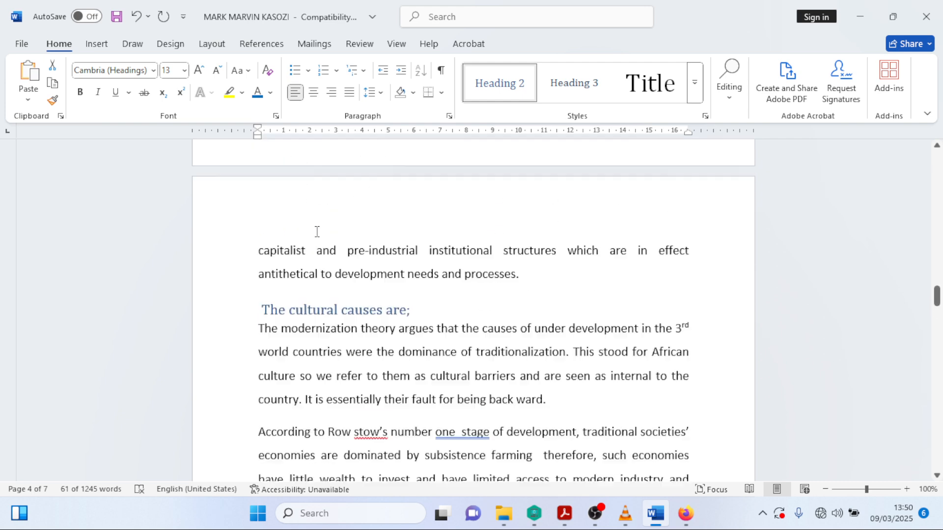
pyautogui.scroll(1, 319, 246)
pyautogui.scroll(-9, 449, 343)
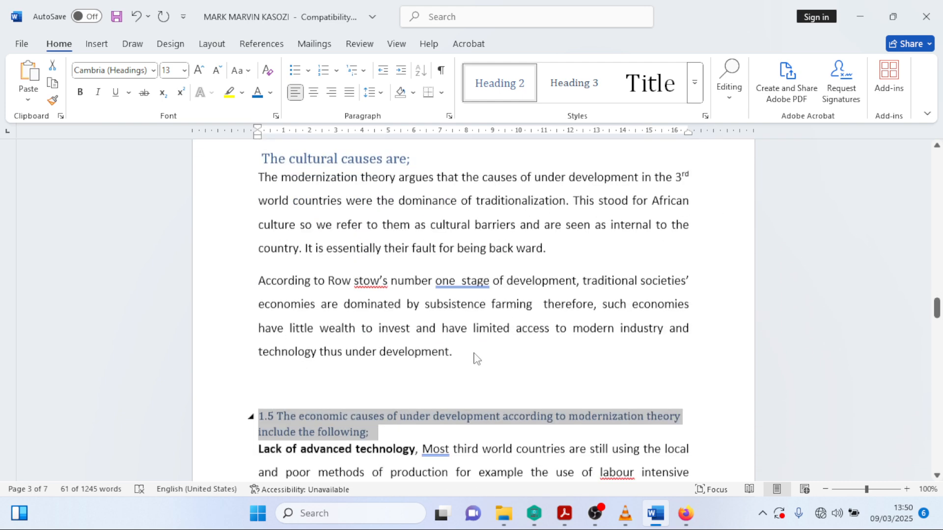
pyautogui.scroll(-10, 349, 366)
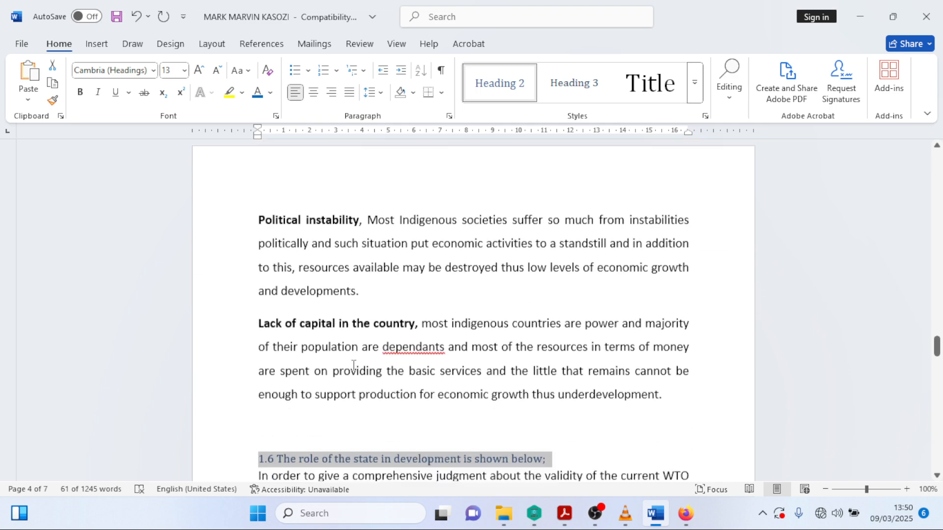
pyautogui.scroll(-4, 381, 374)
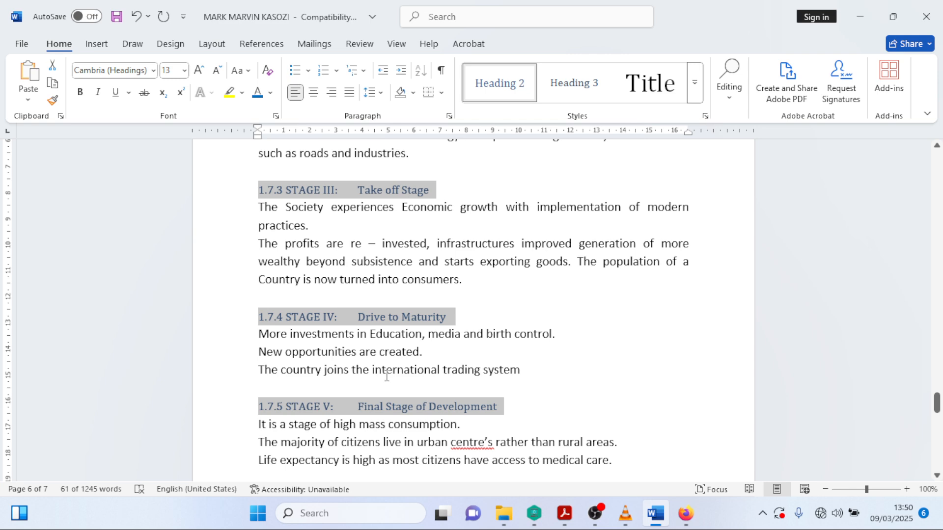
pyautogui.scroll(-11, 373, 393)
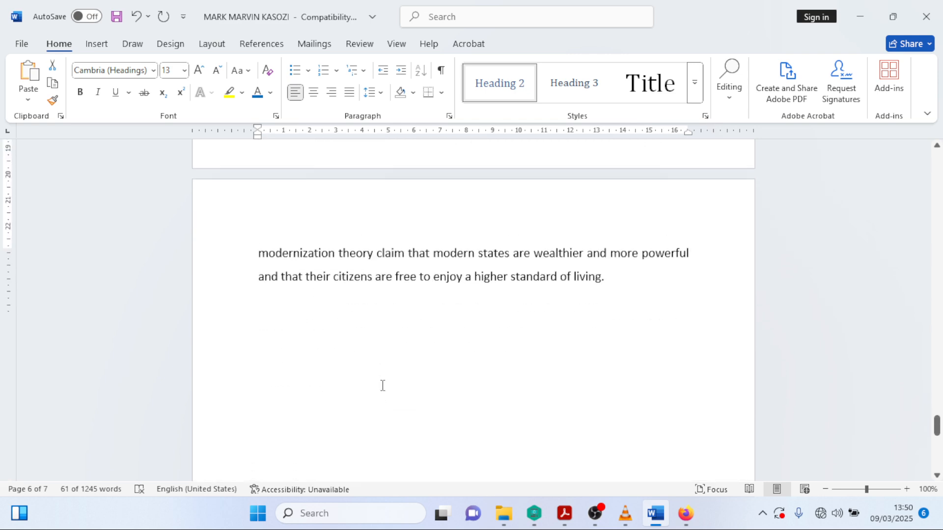
pyautogui.scroll(8, 381, 385)
# - Apply Heading 1 to the 1.8 Conclusion heading
pyautogui.moveTo(260, 366); pyautogui.dragTo(347, 364)
pyautogui.click(695, 79)
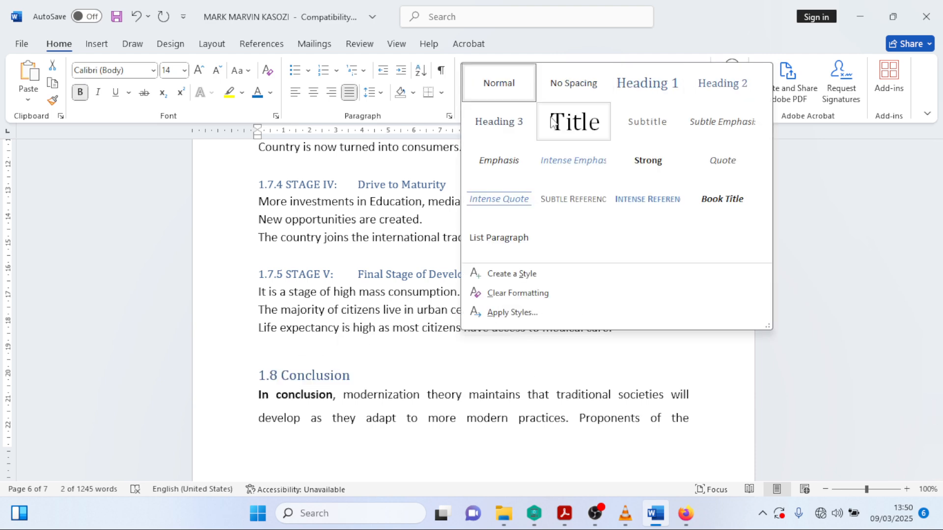
pyautogui.click(643, 88)
pyautogui.scroll(-9, 452, 340)
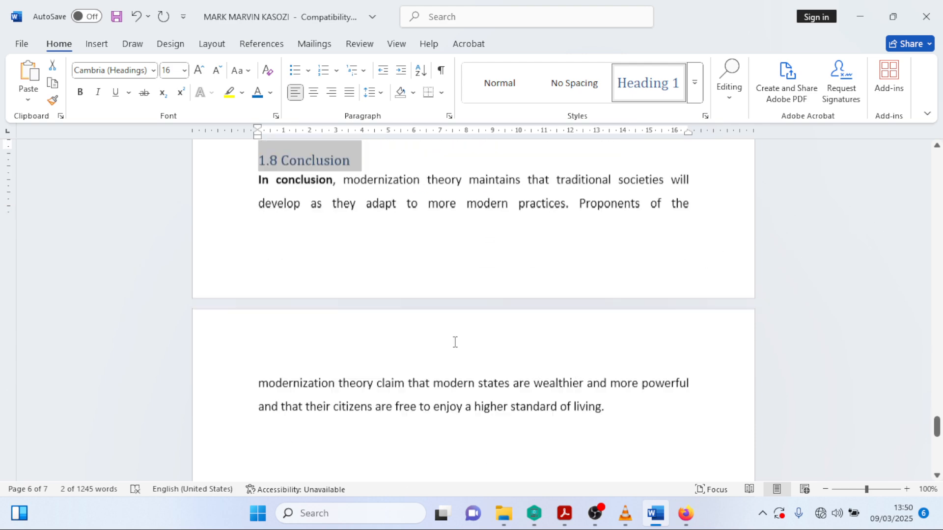
pyautogui.scroll(12, 454, 349)
pyautogui.scroll(2, 448, 352)
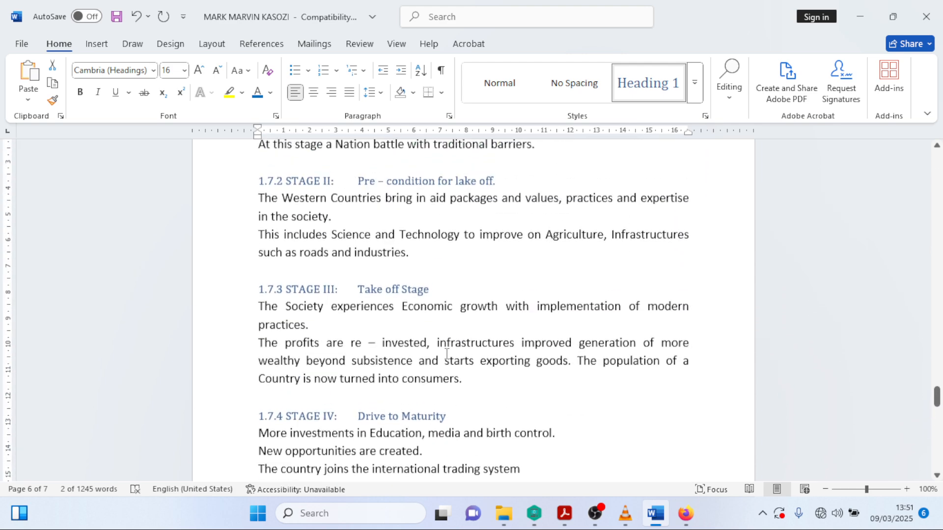
pyautogui.scroll(-10, 457, 373)
pyautogui.scroll(15, 467, 353)
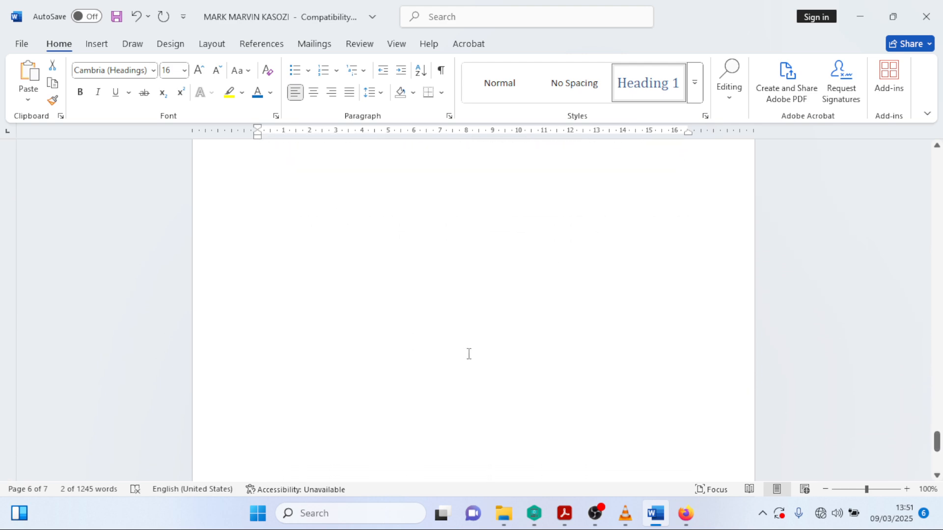
pyautogui.scroll(20, 526, 304)
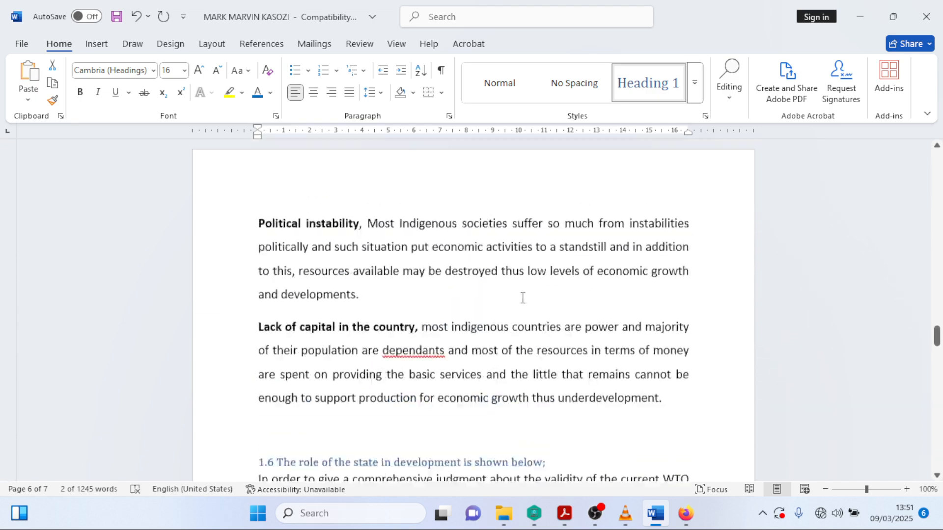
pyautogui.scroll(20, 522, 299)
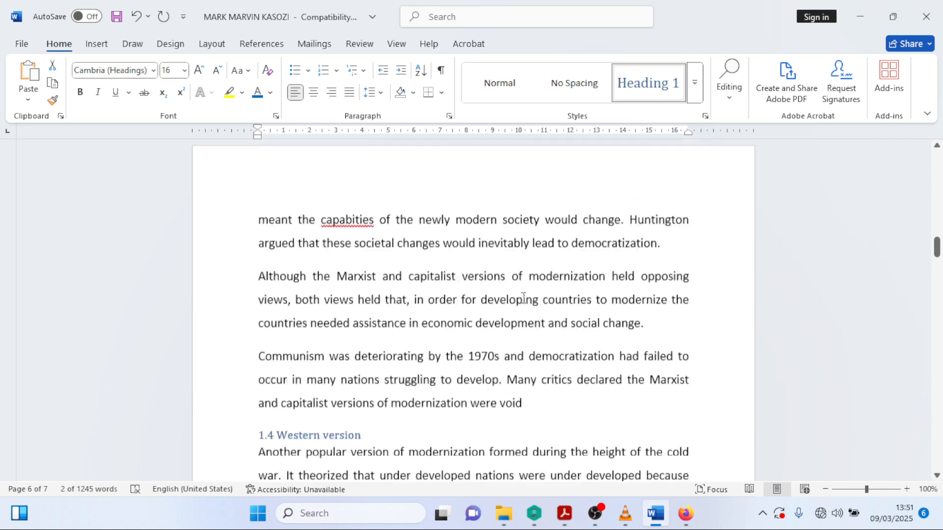
pyautogui.scroll(3, 523, 298)
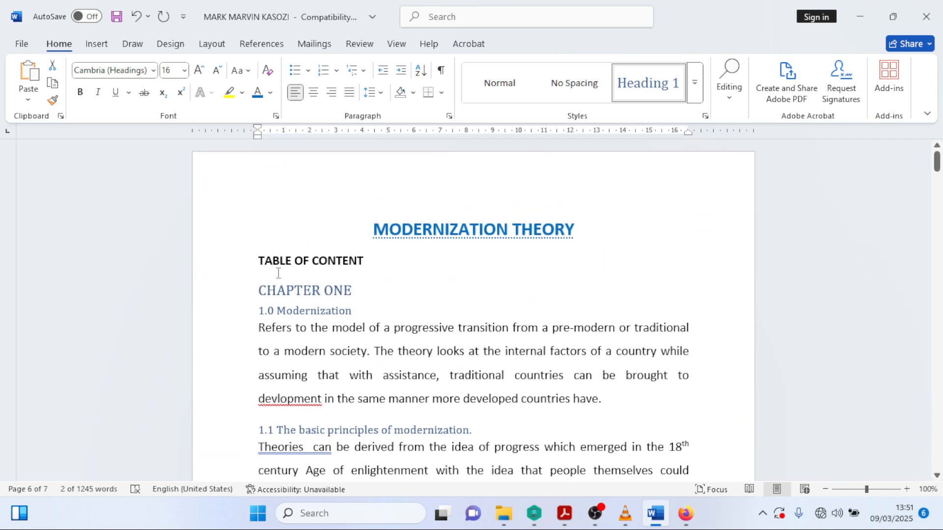
# - Add an empty line below TABLE OF CONTENT and recheck the TOC steps PDF
pyautogui.click(371, 264)
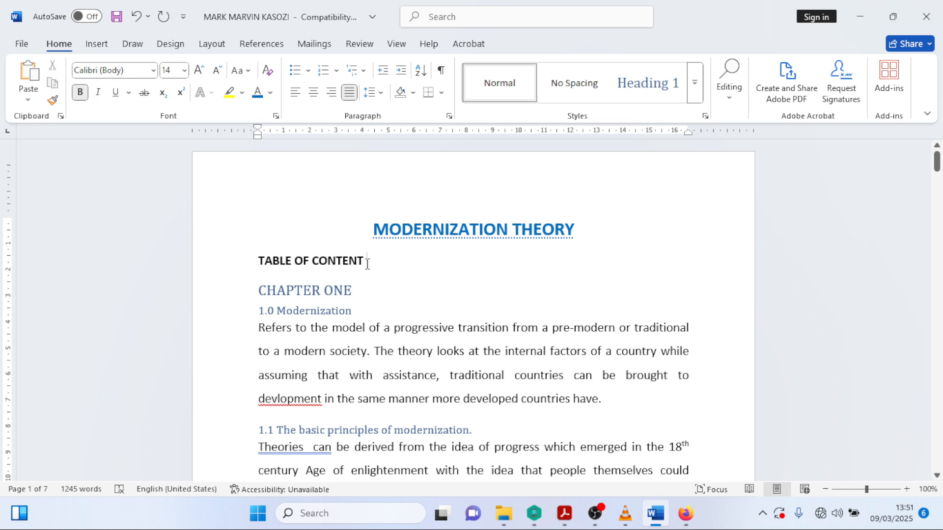
pyautogui.press('Return')
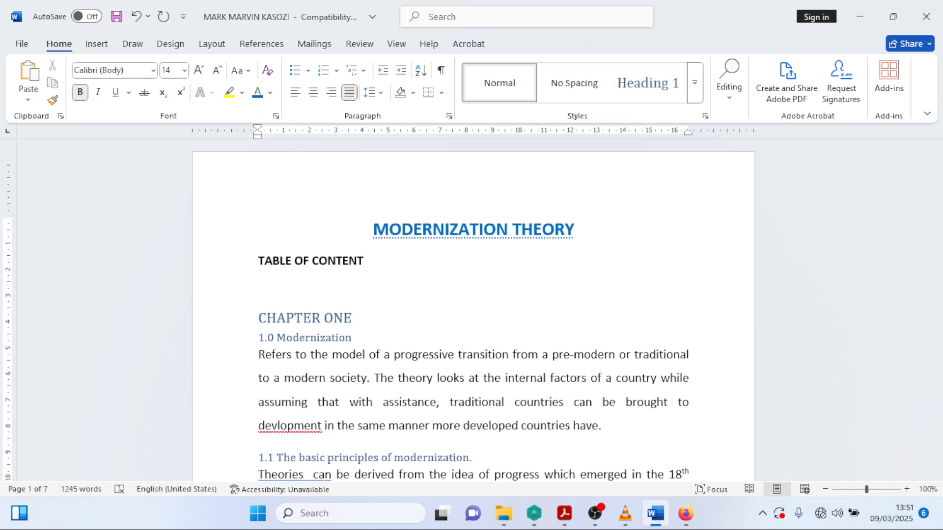
pyautogui.click(272, 44)
pyautogui.click(686, 513)
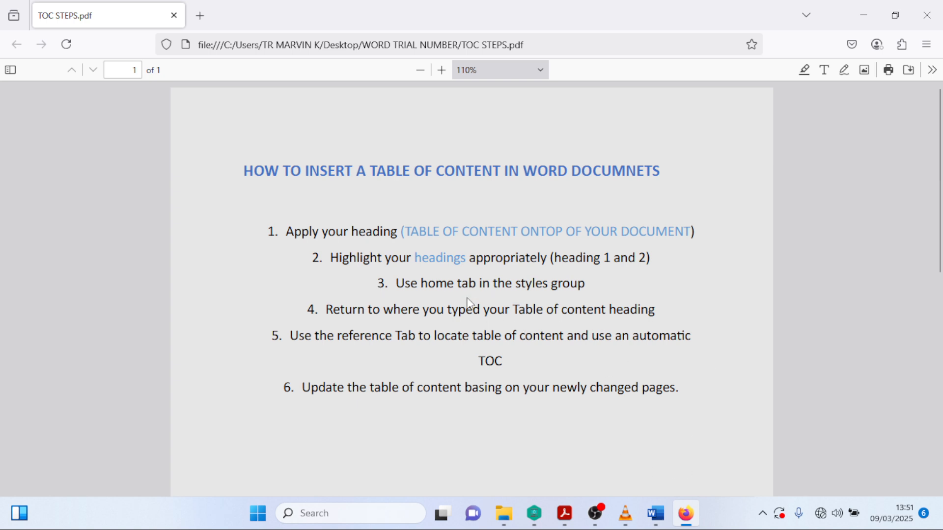
# - Check the TOC steps PDF, then set Firefox aside and bring the Modernization Theory article forward
pyautogui.click(653, 513)
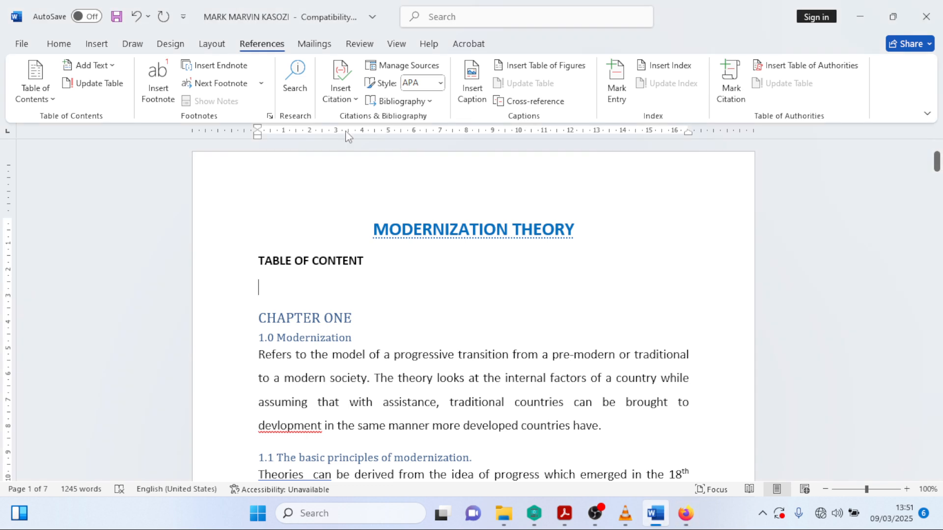
pyautogui.click(69, 45)
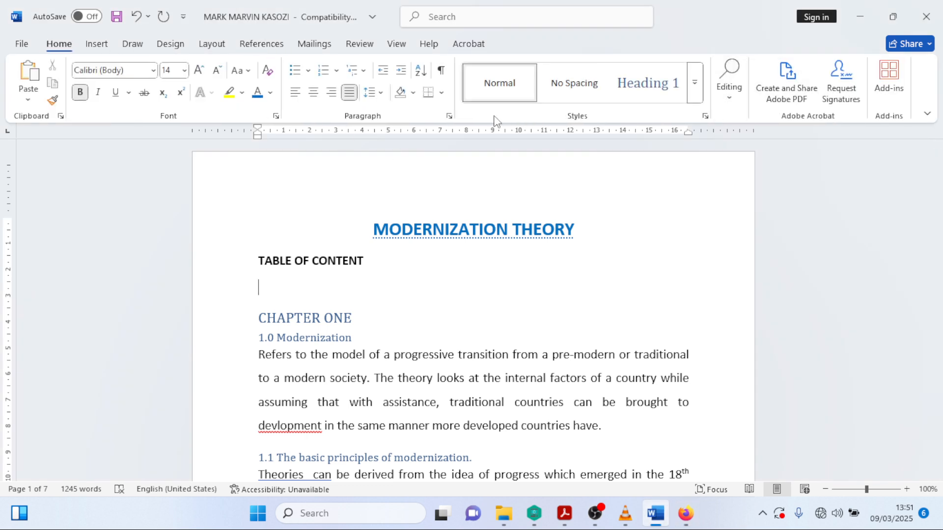
pyautogui.click(685, 513)
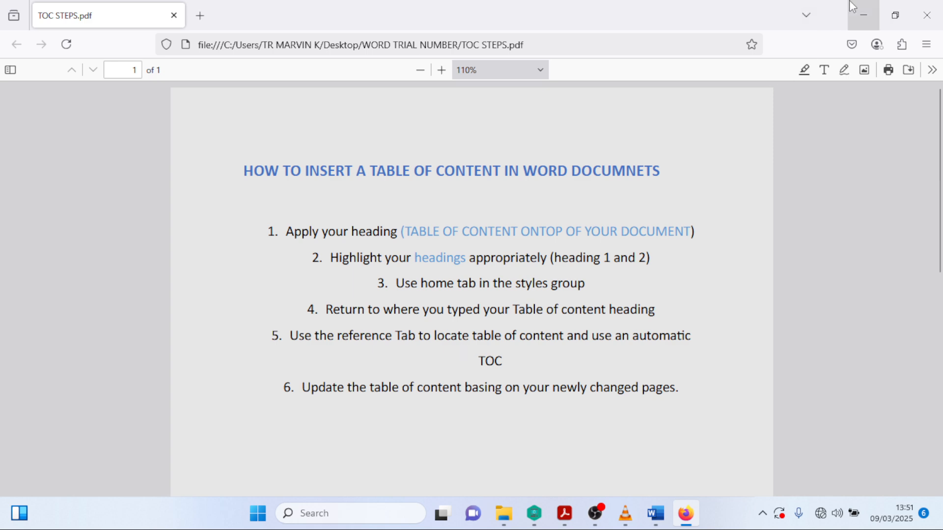
pyautogui.click(863, 15)
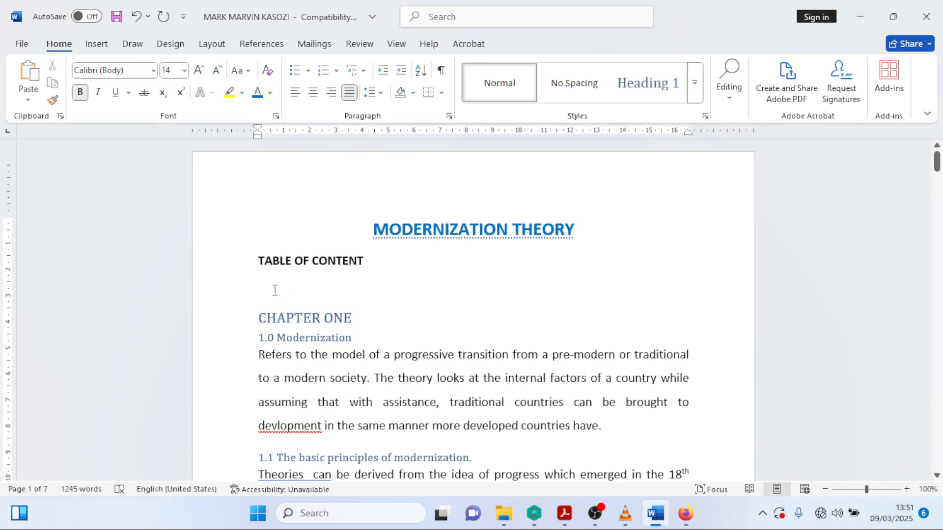
# - Insert Automatic Table 1 from References > Table of Contents under the TABLE OF CONTENT heading
pyautogui.click(261, 43)
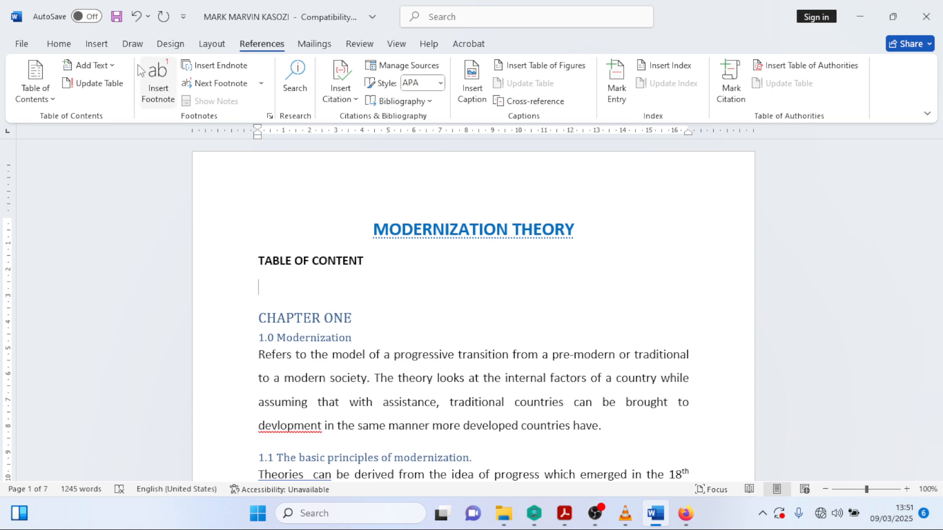
pyautogui.click(52, 102)
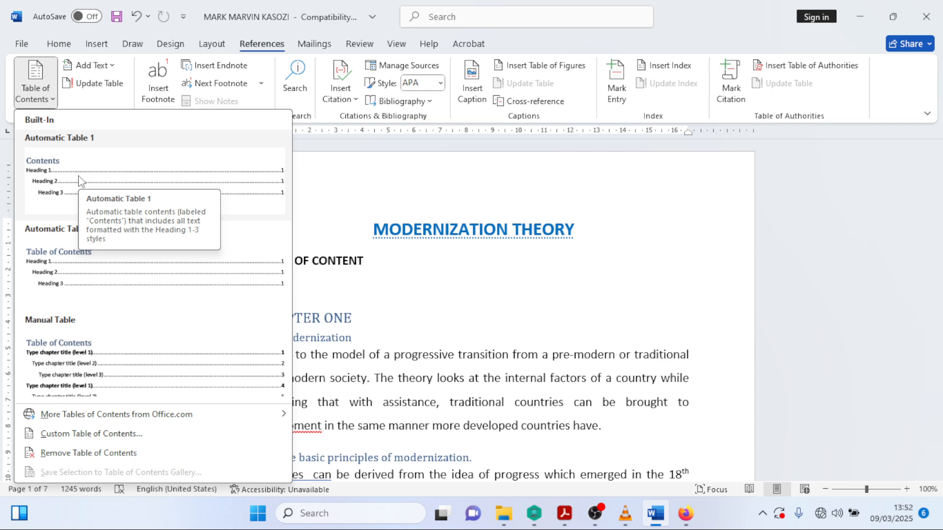
pyautogui.click(80, 180)
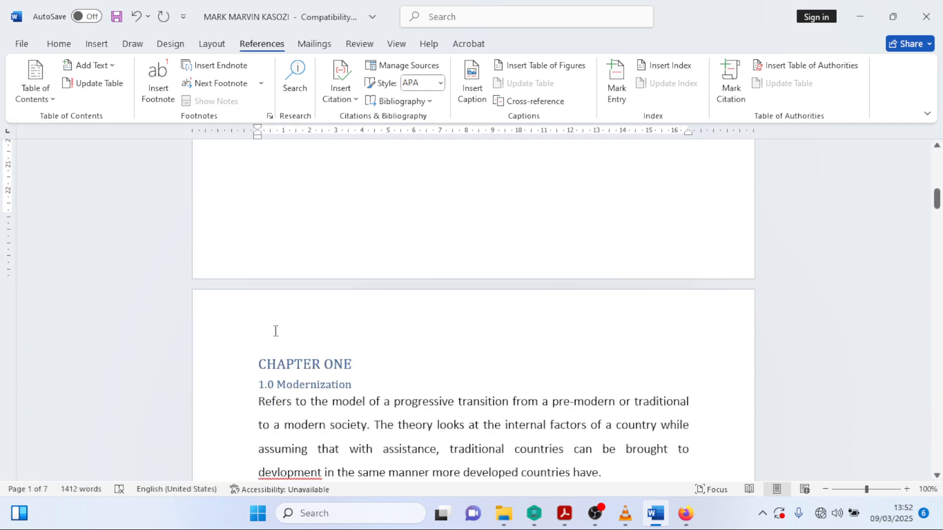
# - Delete the stray blank lines above the 1.2.2 and 1.5 headings
pyautogui.scroll(7, 287, 328)
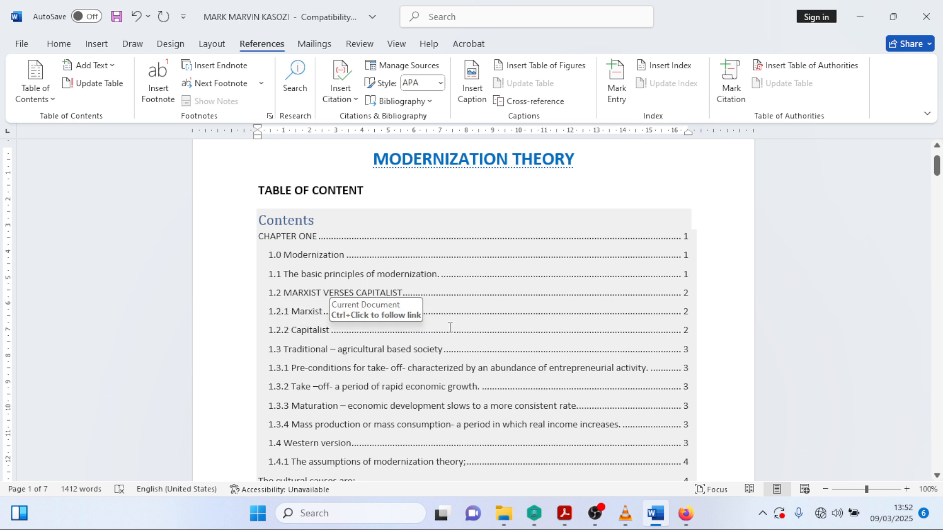
pyautogui.scroll(2, 541, 331)
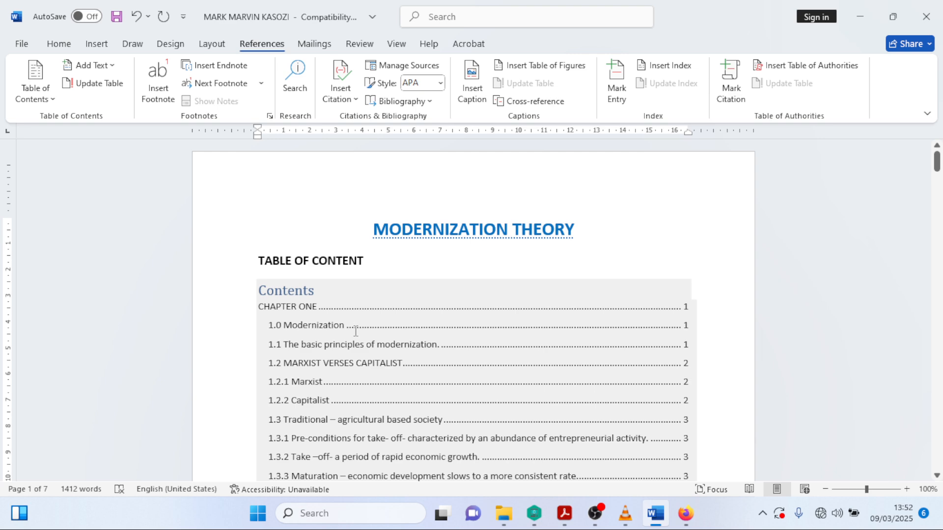
pyautogui.scroll(-2, 346, 334)
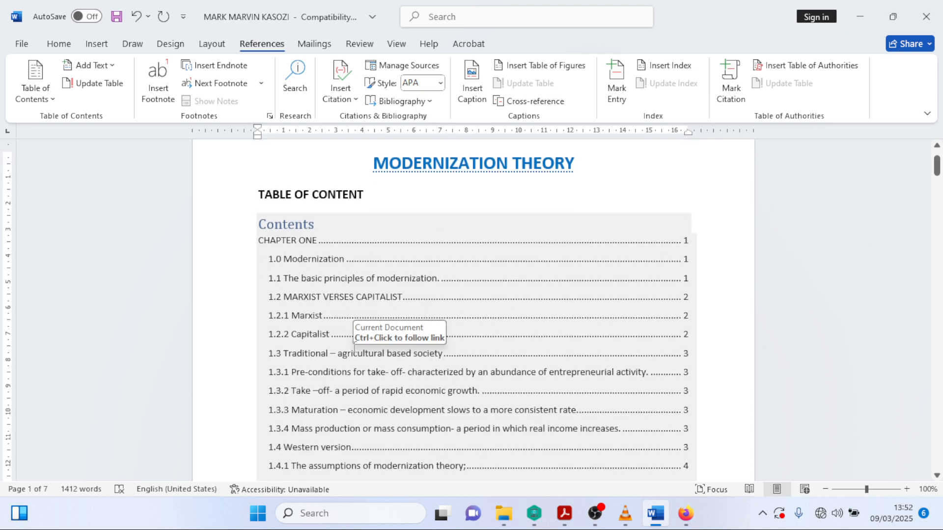
pyautogui.scroll(-15, 355, 345)
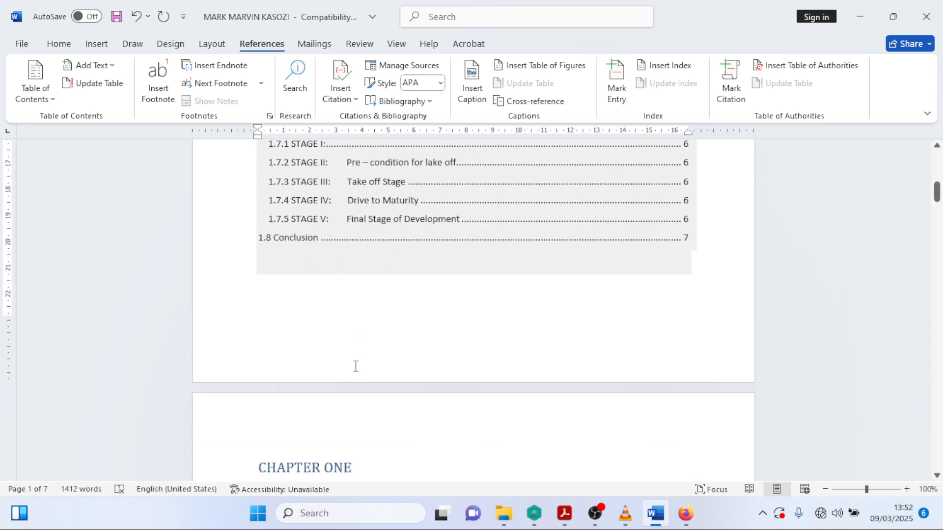
pyautogui.scroll(-3, 357, 365)
pyautogui.scroll(1, 357, 366)
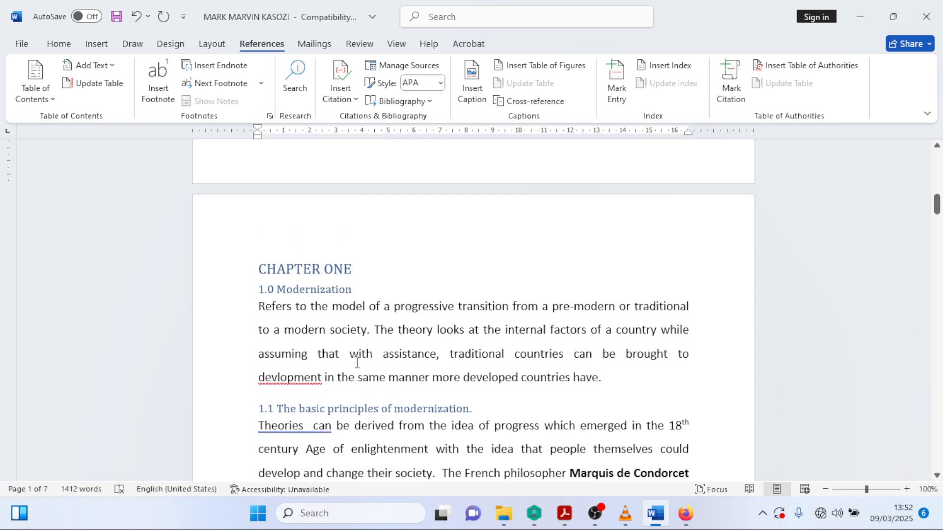
pyautogui.scroll(-3, 357, 364)
pyautogui.scroll(-1, 357, 363)
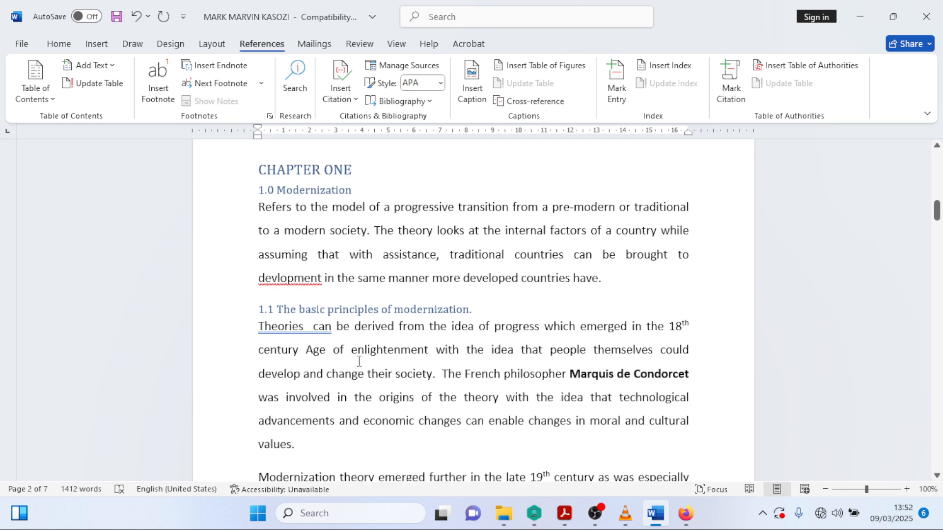
pyautogui.scroll(-7, 358, 358)
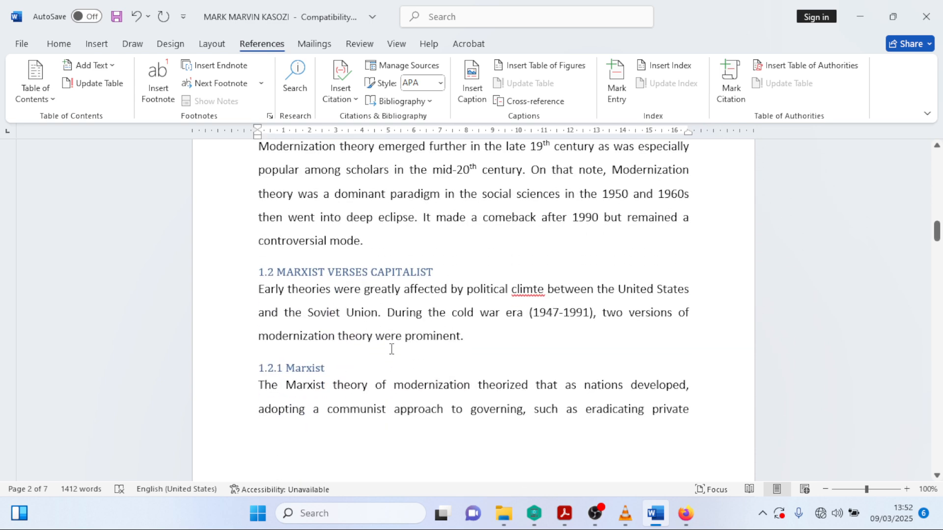
pyautogui.scroll(-8, 390, 339)
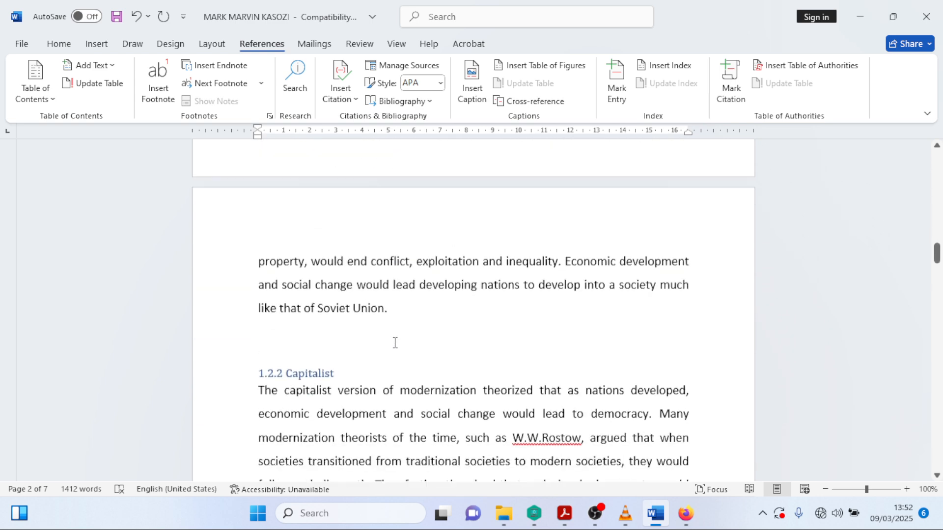
pyautogui.click(269, 269)
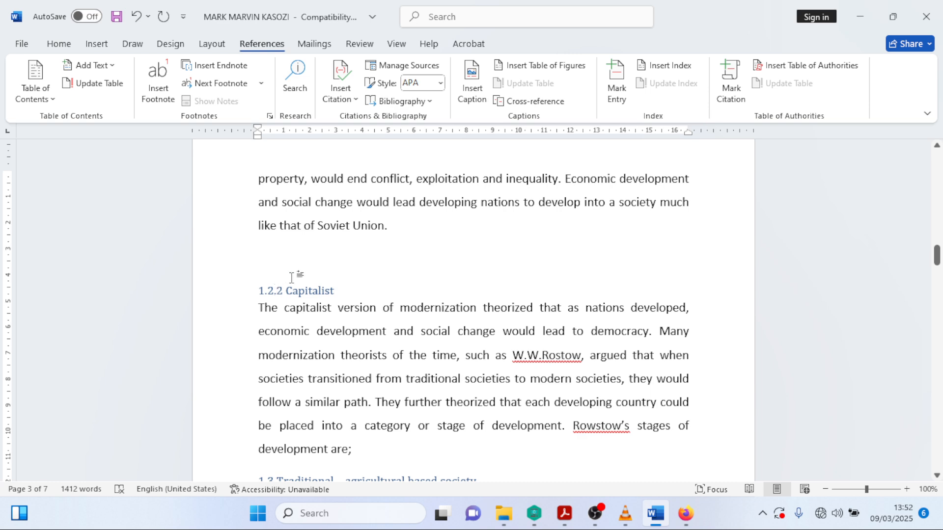
pyautogui.press('BackSpace')
pyautogui.scroll(-3, 289, 280)
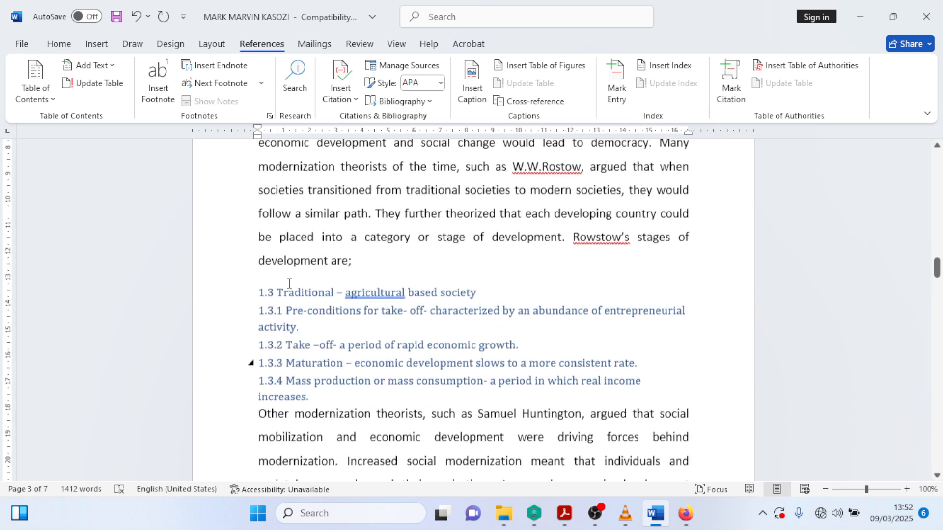
pyautogui.scroll(-11, 289, 283)
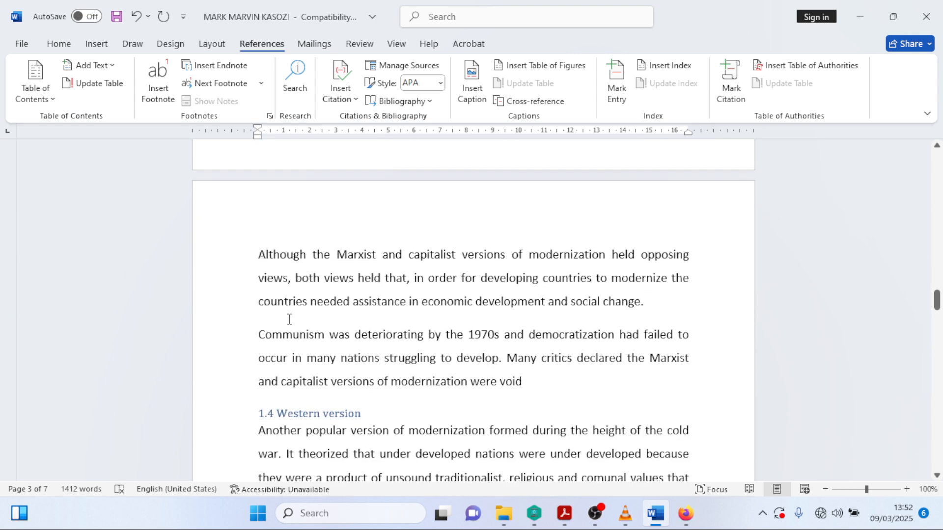
pyautogui.scroll(-8, 289, 319)
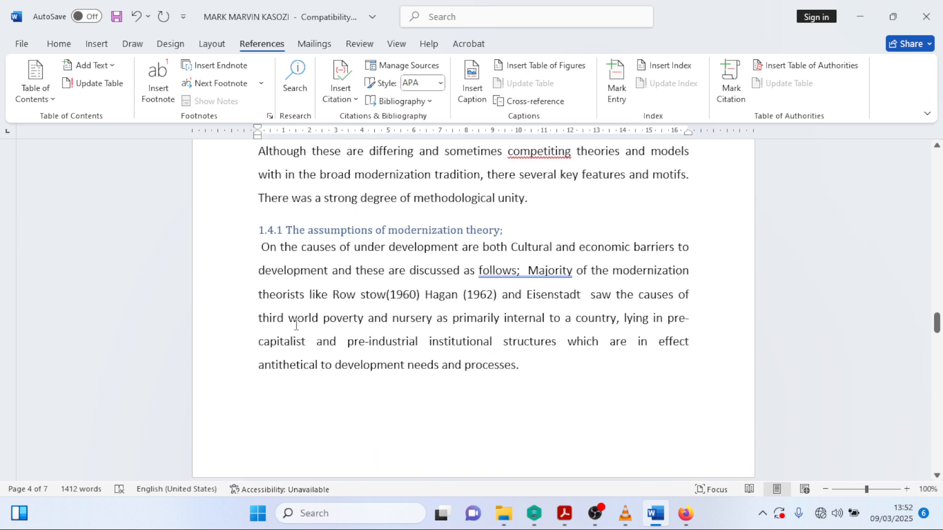
pyautogui.scroll(-9, 289, 328)
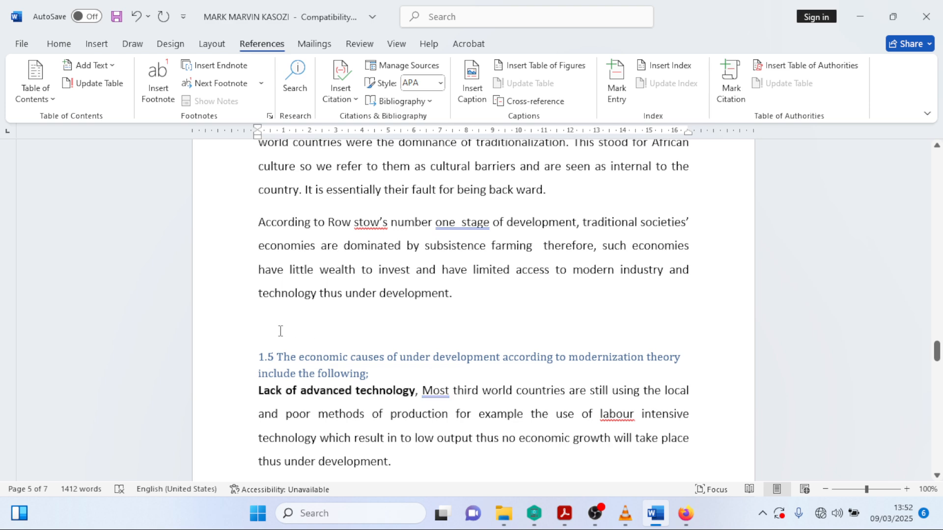
pyautogui.click(289, 327)
pyautogui.press('BackSpace')
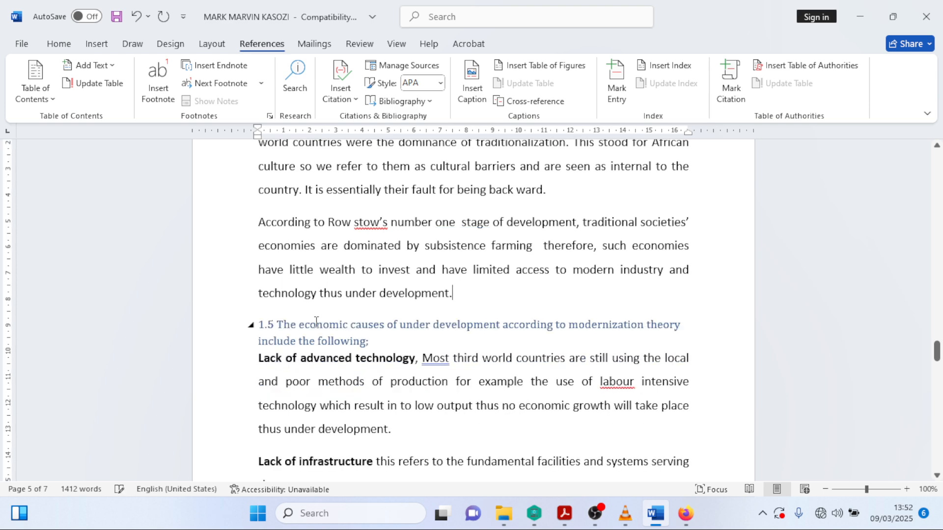
# - Delete the blank lines above the 1.6 and 1.7.0 headings, then review the document
pyautogui.scroll(-7, 295, 331)
pyautogui.scroll(-6, 304, 335)
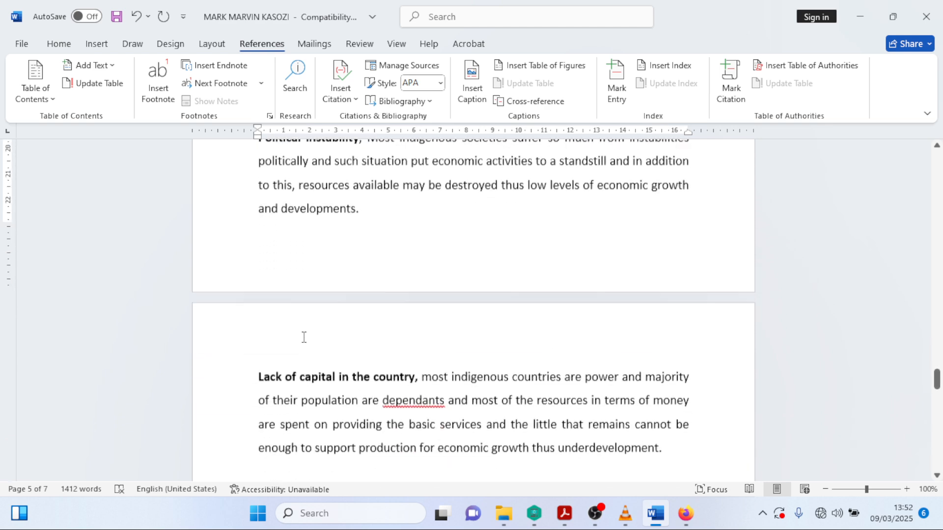
pyautogui.click(279, 295)
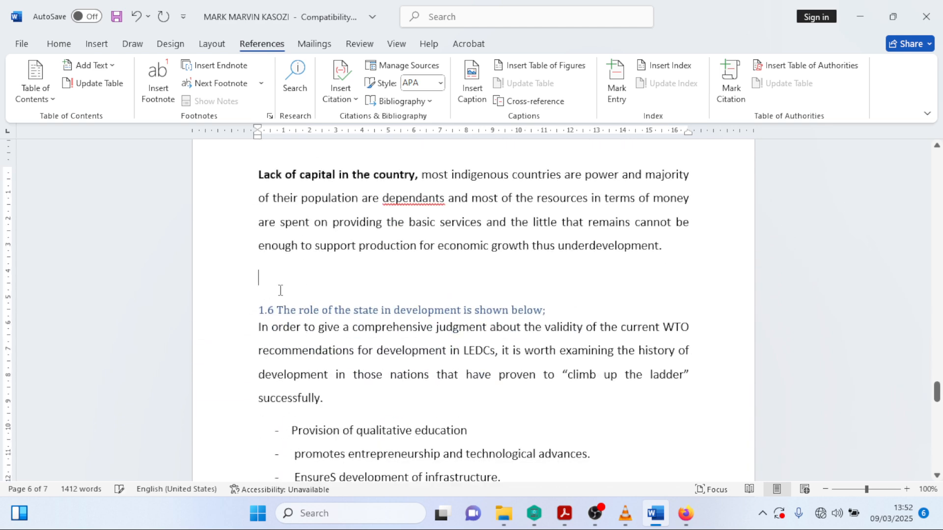
pyautogui.press('BackSpace')
pyautogui.scroll(-5, 292, 294)
pyautogui.click(293, 298)
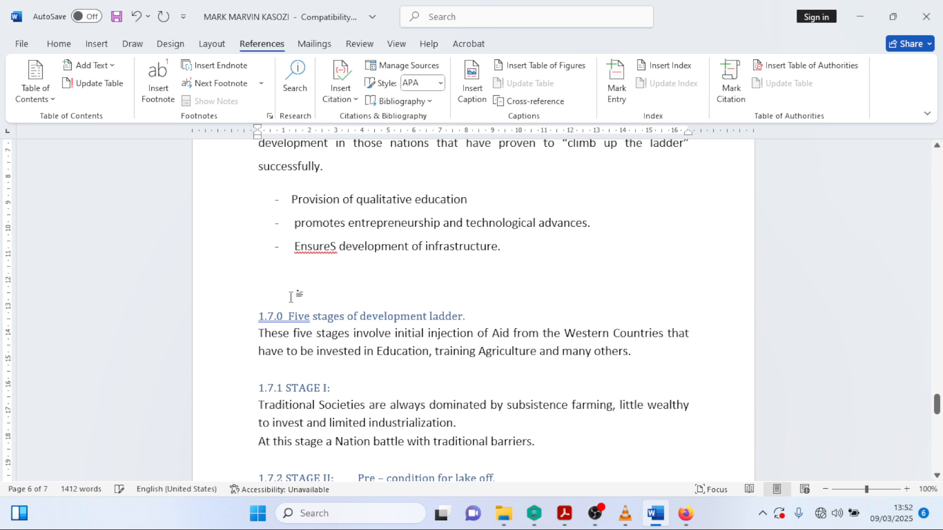
pyautogui.press('BackSpace')
pyautogui.scroll(-1, 291, 297)
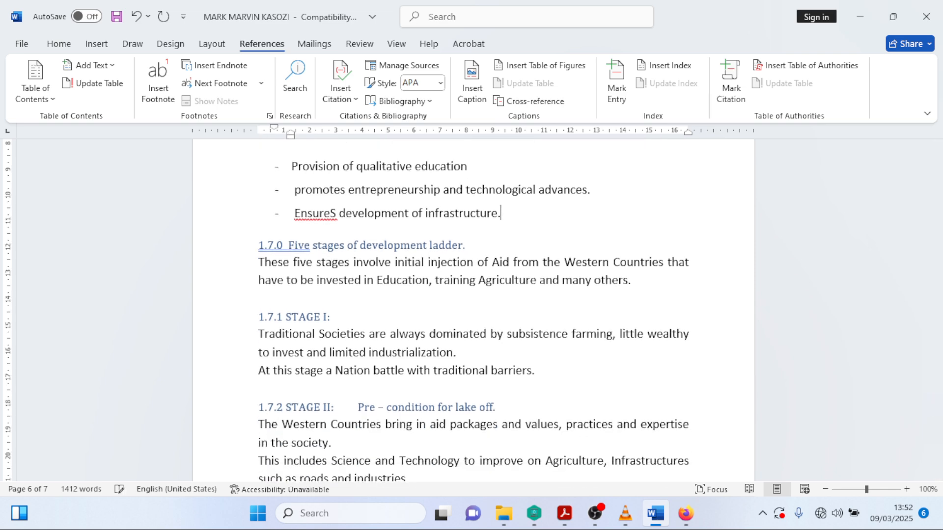
pyautogui.scroll(-5, 293, 299)
pyautogui.click(292, 299)
pyautogui.scroll(-7, 299, 383)
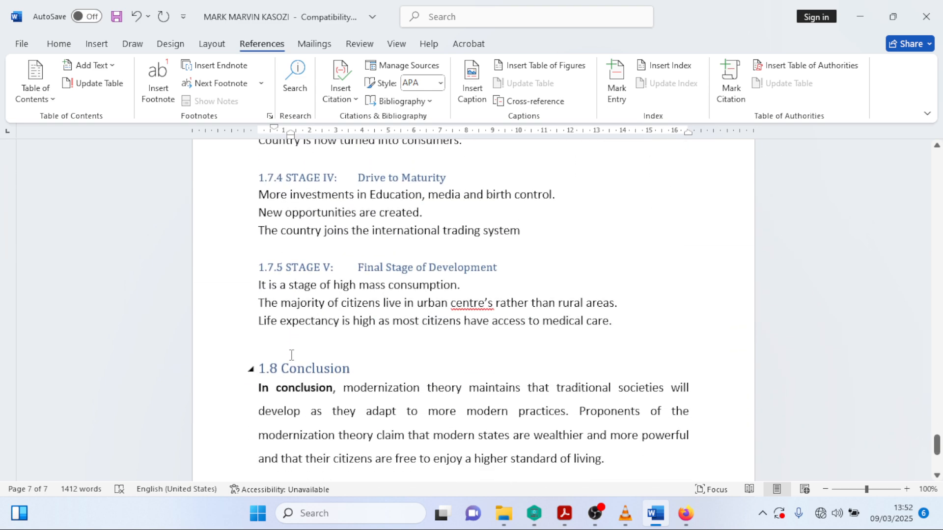
pyautogui.scroll(-5, 291, 352)
pyautogui.scroll(4, 299, 318)
pyautogui.scroll(10, 299, 318)
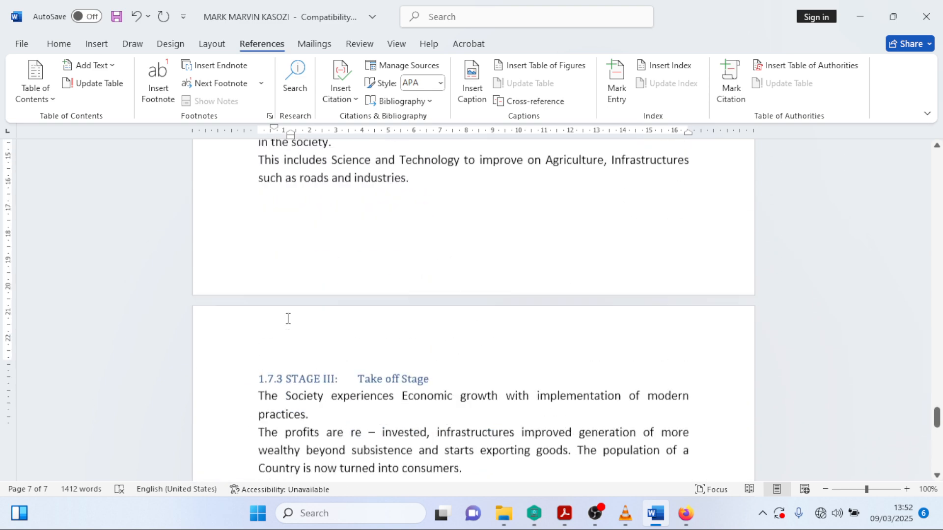
pyautogui.moveTo(936, 416); pyautogui.dragTo(936, 156)
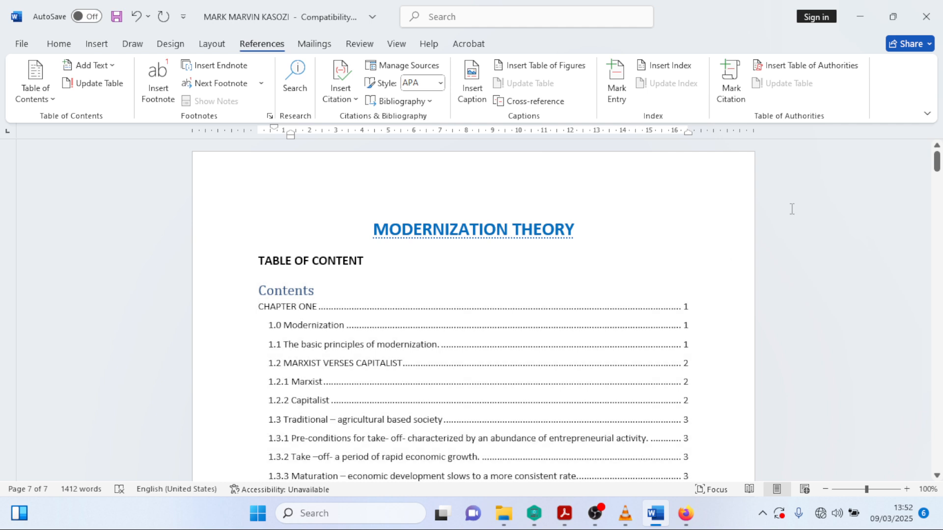
# - Update the entire table of contents
pyautogui.click(614, 342)
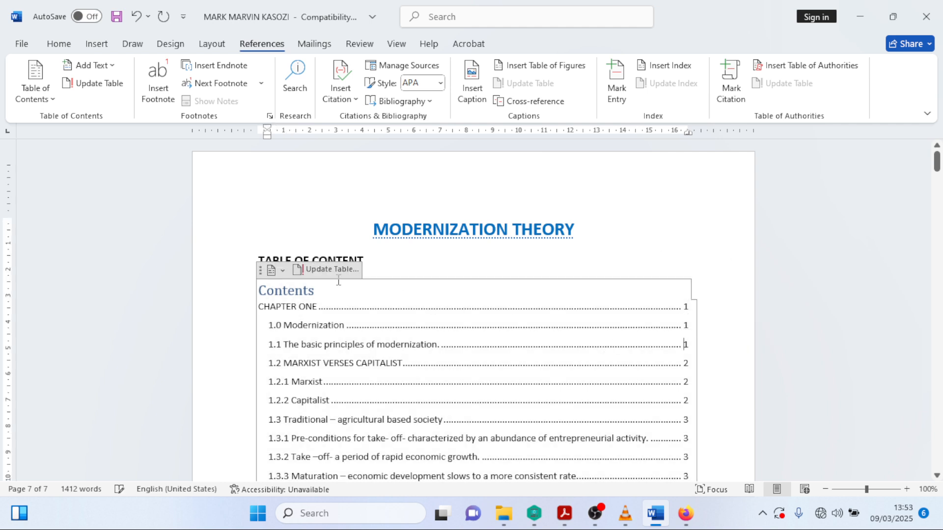
pyautogui.click(326, 269)
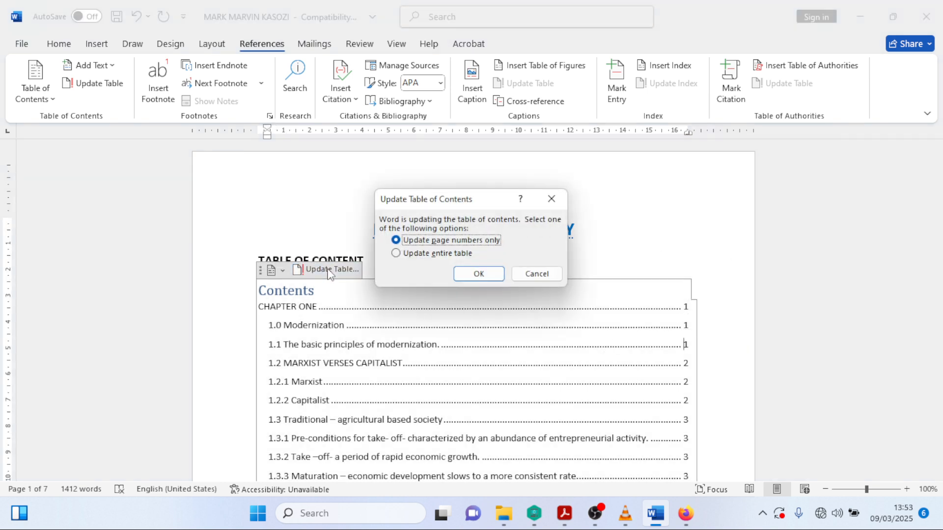
pyautogui.click(401, 253)
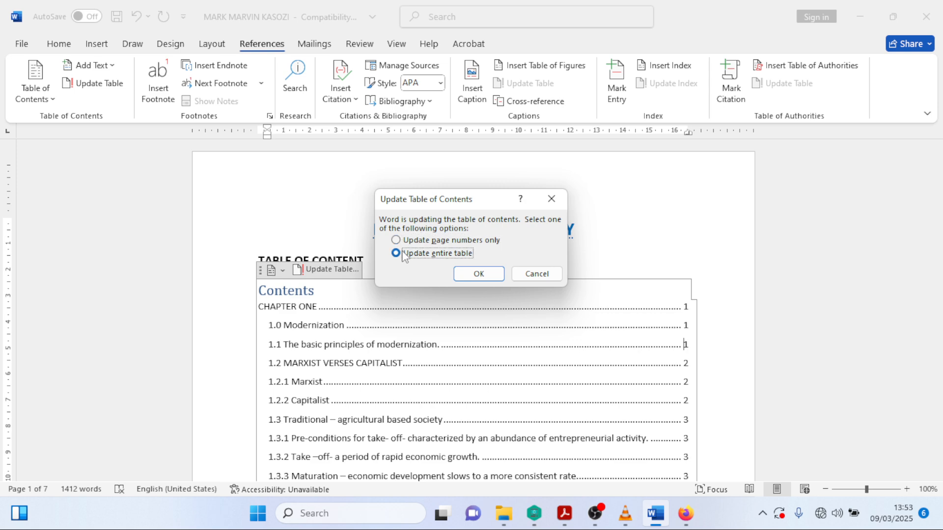
pyautogui.click(470, 273)
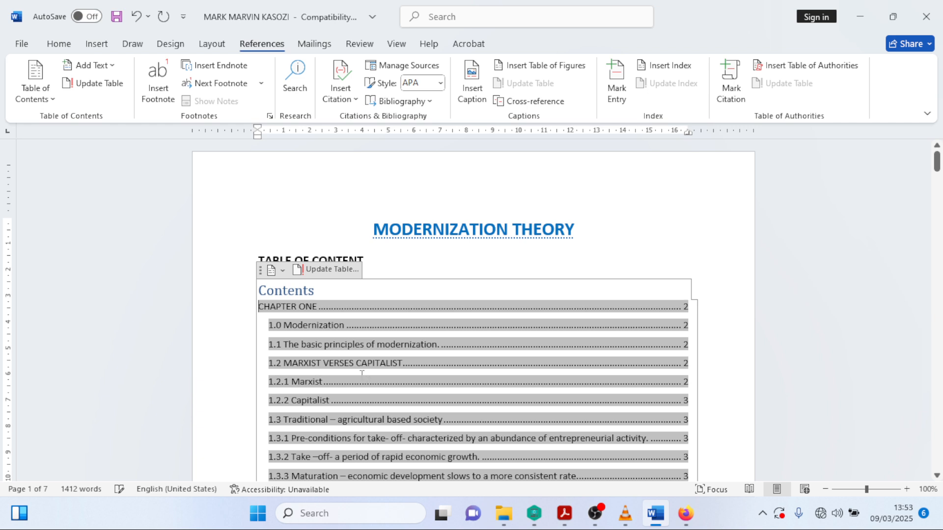
pyautogui.click(728, 214)
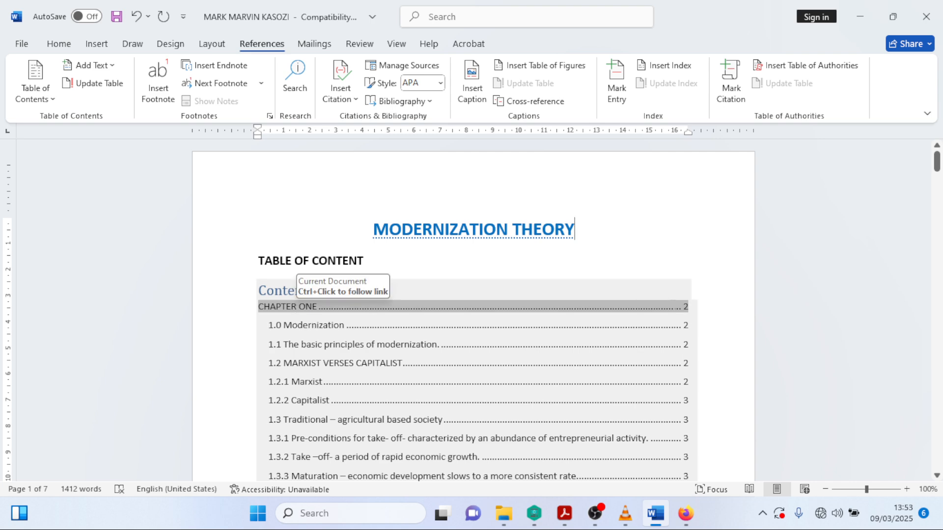
# - Scroll through the article to verify the contents entries, then bring up TOC STEPS.pdf in Firefox
pyautogui.scroll(-10, 404, 306)
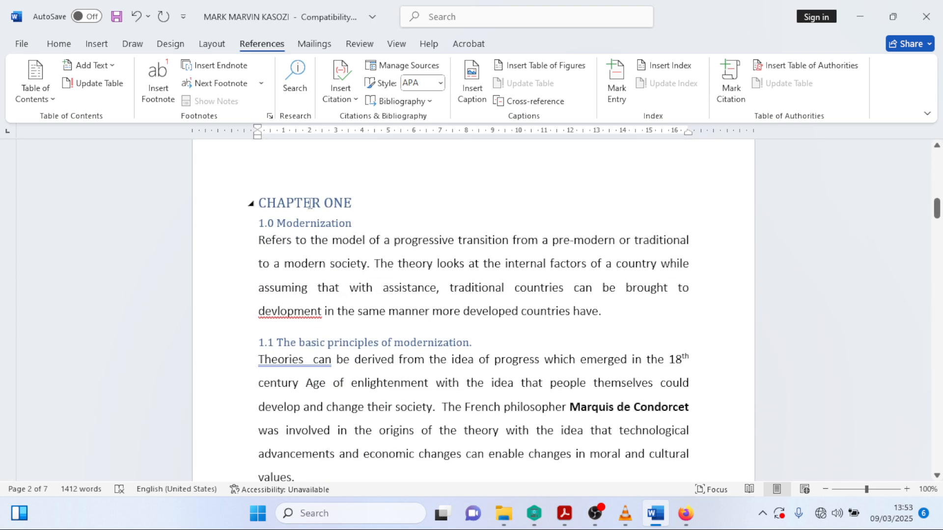
pyautogui.scroll(15, 355, 343)
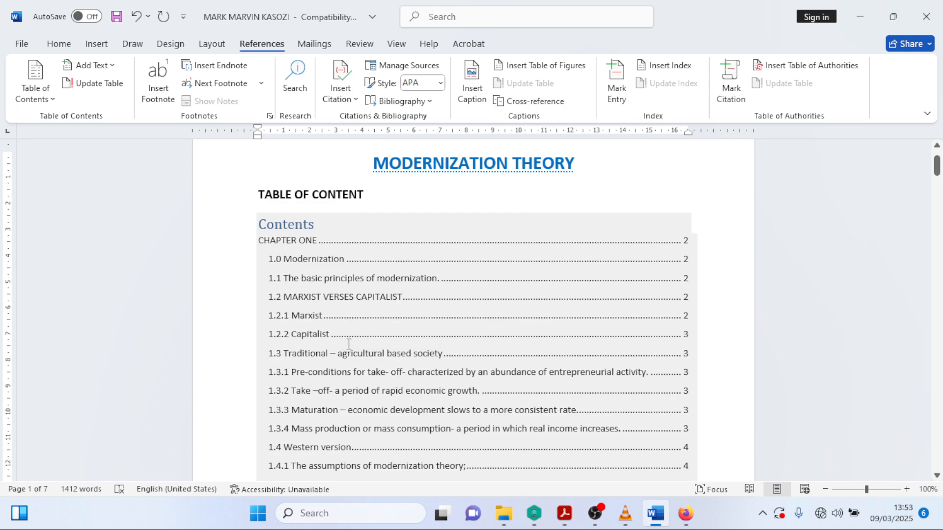
pyautogui.scroll(-15, 538, 316)
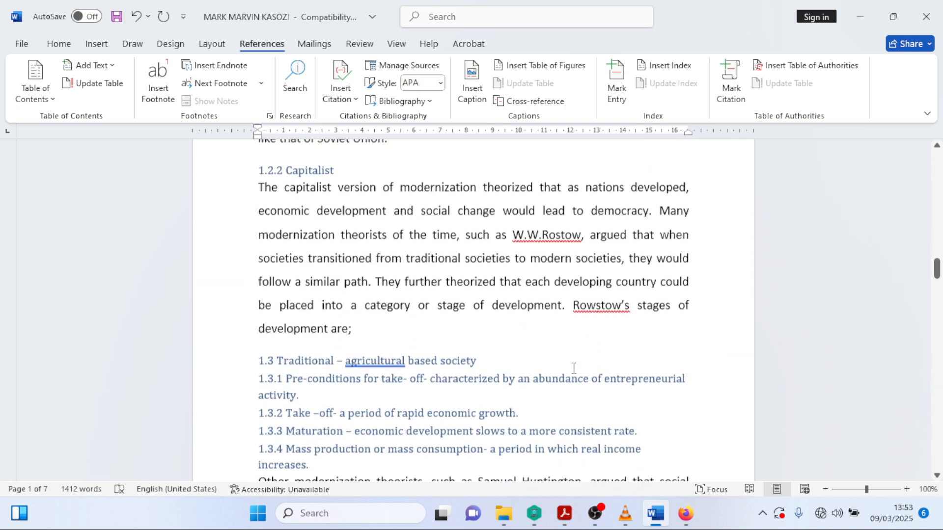
pyautogui.scroll(-6, 573, 368)
pyautogui.scroll(-1, 575, 369)
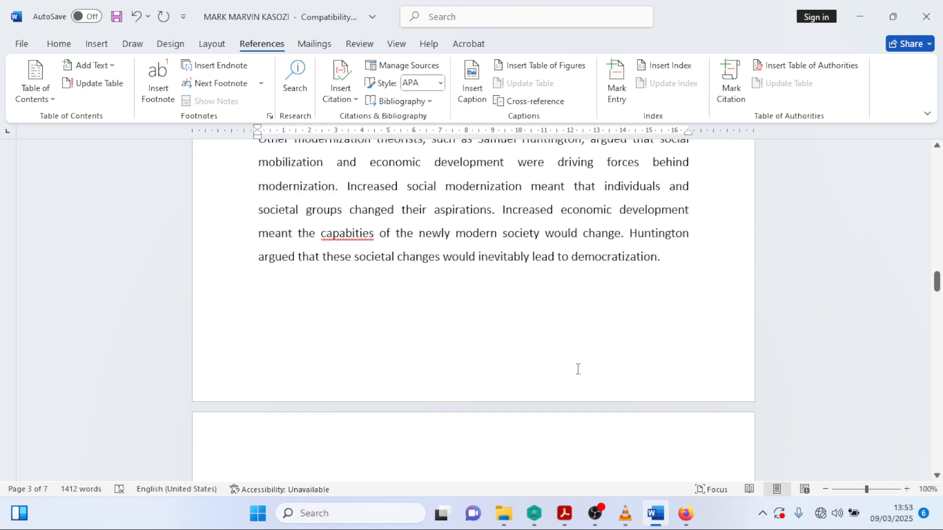
pyautogui.scroll(8, 578, 369)
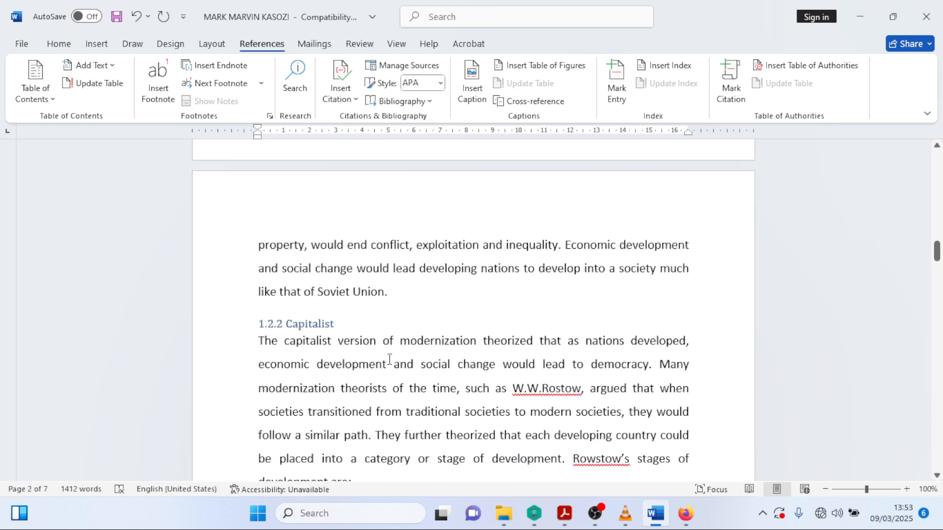
pyautogui.scroll(-2, 299, 316)
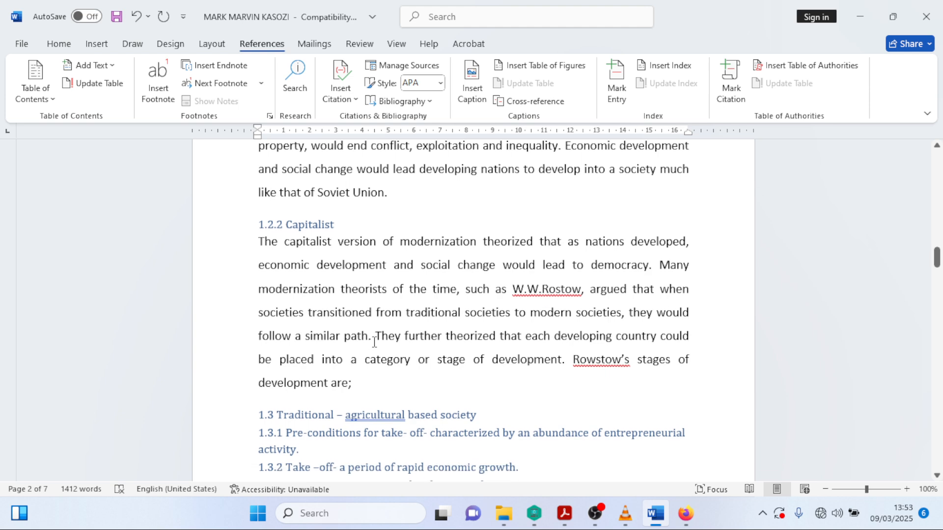
pyautogui.moveTo(936, 258); pyautogui.dragTo(935, 157)
pyautogui.click(686, 513)
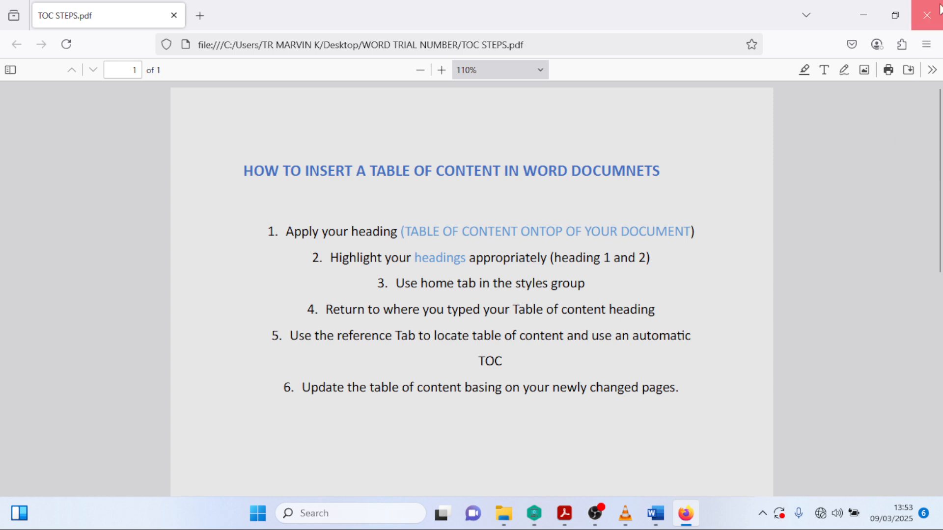
# - Close the TOC guide, read question (f) in Acrobat, and return to the top of the Word article
pyautogui.click(926, 15)
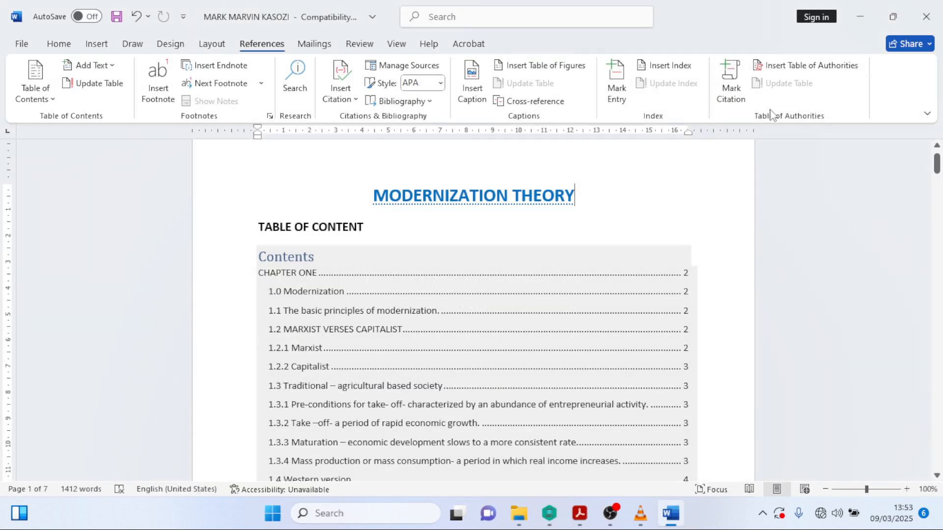
pyautogui.click(582, 518)
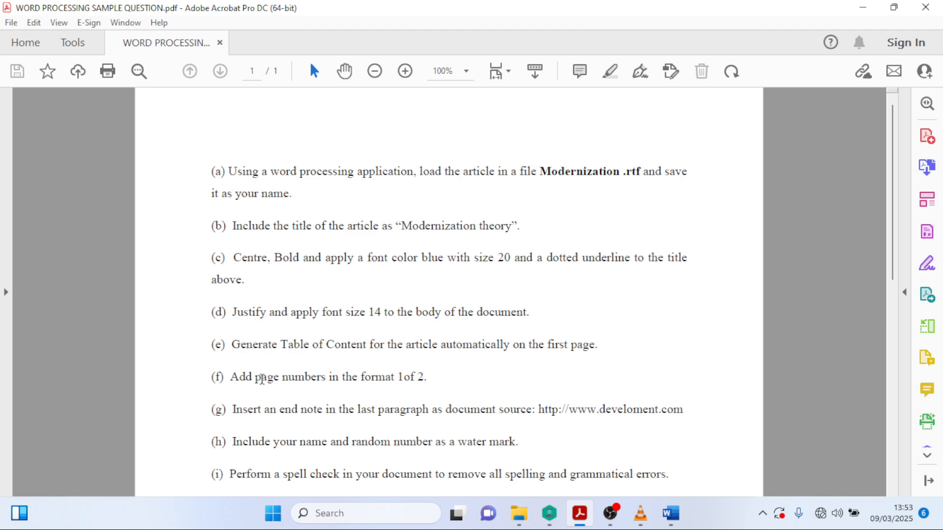
pyautogui.hotkey('alt', 'Tab')
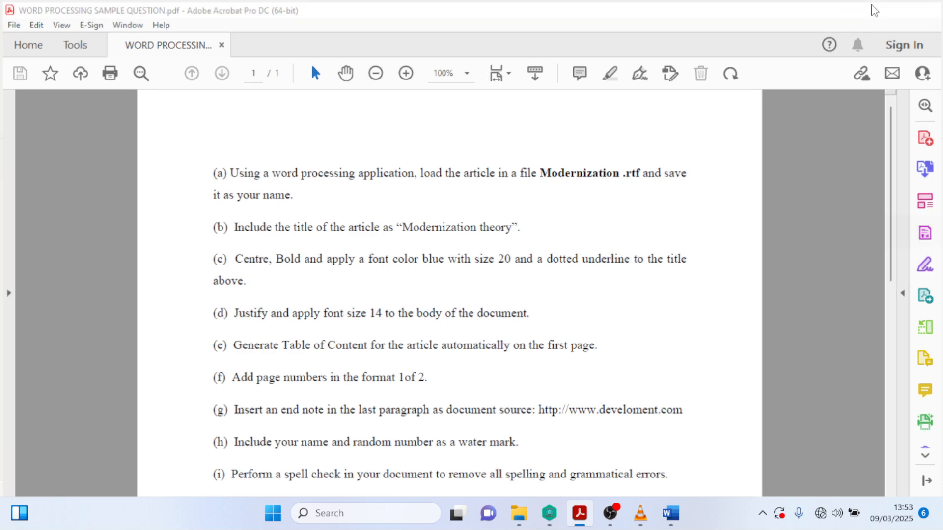
pyautogui.moveTo(936, 162); pyautogui.dragTo(942, 141)
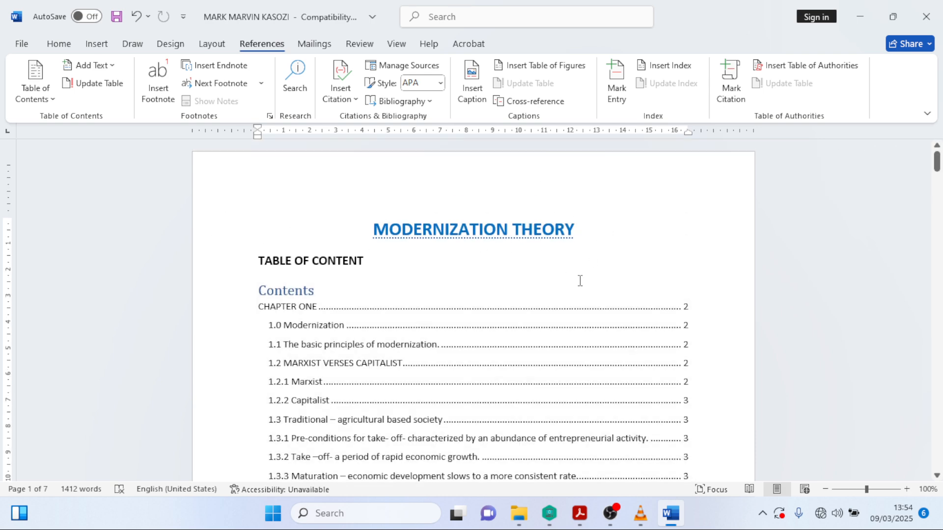
# - Add the Bold Numbers 1 'Page X of Y' page number at the bottom of every page
pyautogui.click(84, 49)
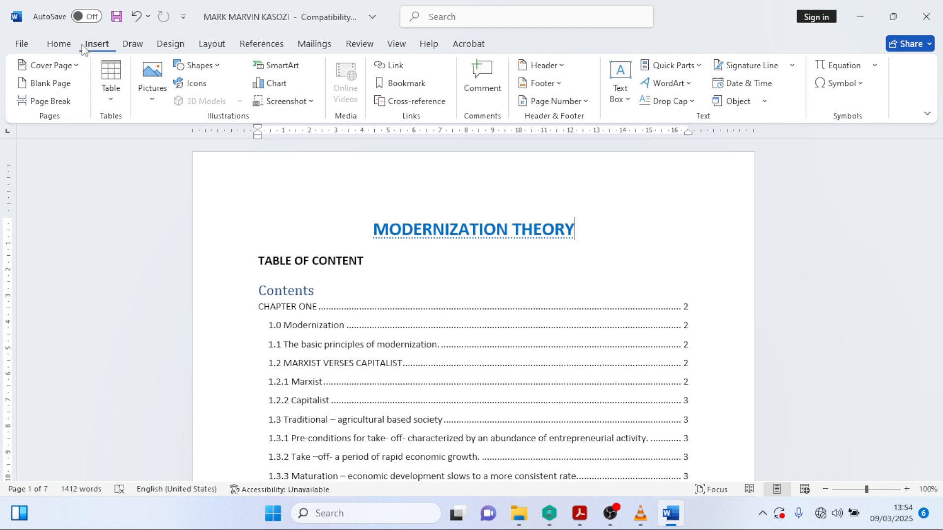
pyautogui.click(590, 104)
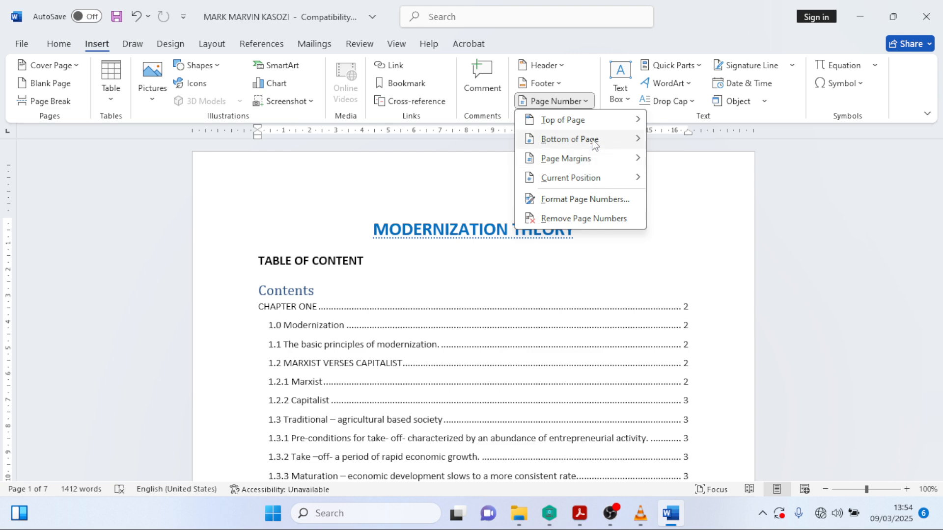
pyautogui.moveTo(594, 143)
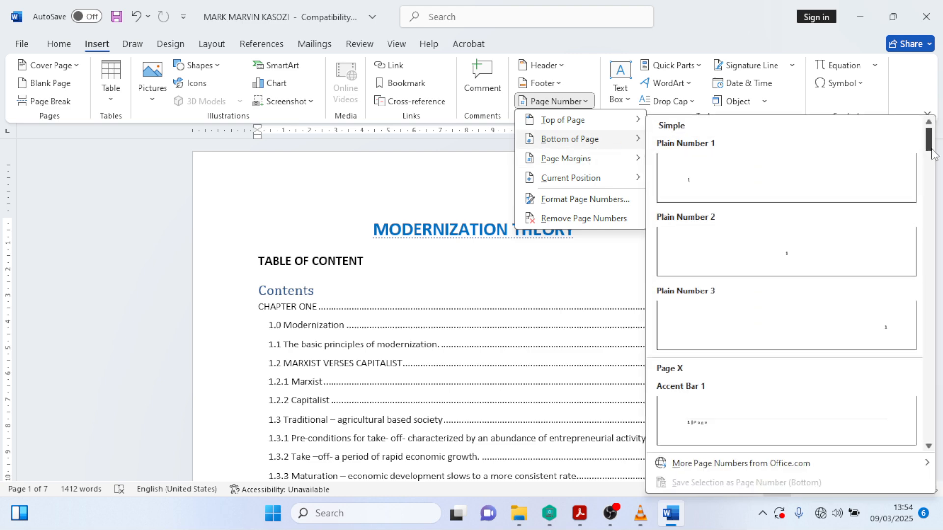
pyautogui.moveTo(927, 144); pyautogui.dragTo(890, 173)
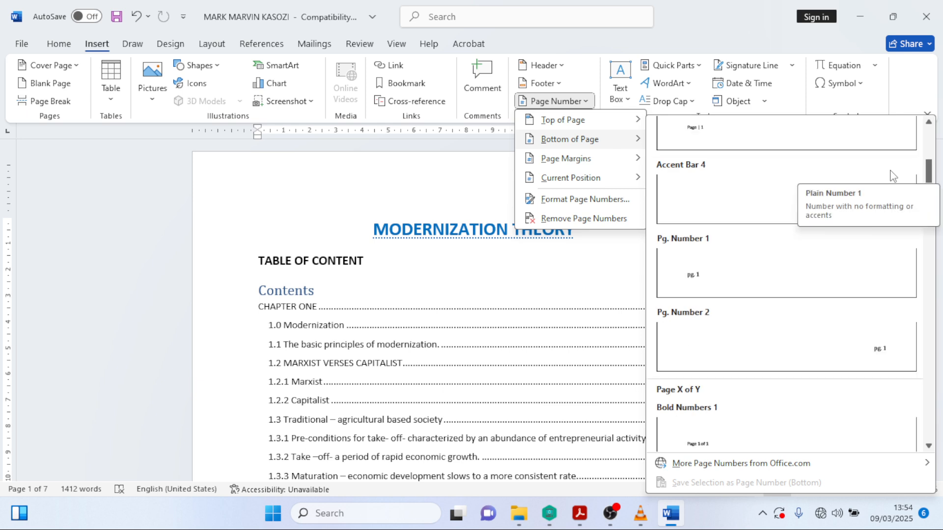
pyautogui.scroll(-3, 891, 174)
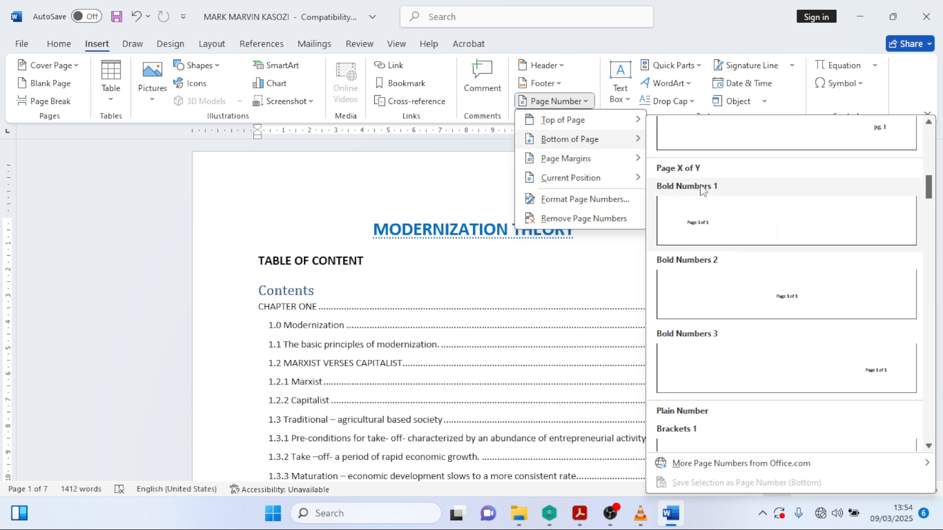
pyautogui.click(717, 224)
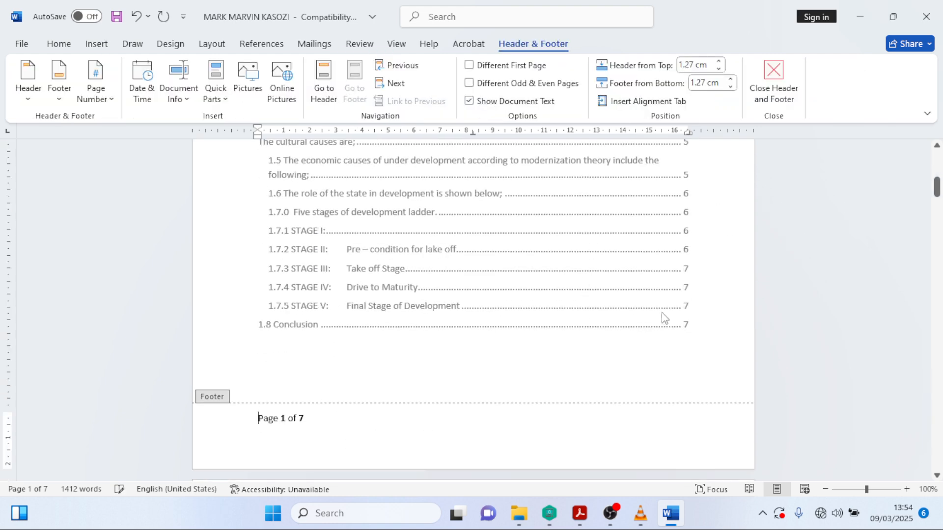
# - Check the new footers and select the 'Page 1 of 7' footer text
pyautogui.scroll(8, 662, 318)
pyautogui.scroll(-8, 425, 471)
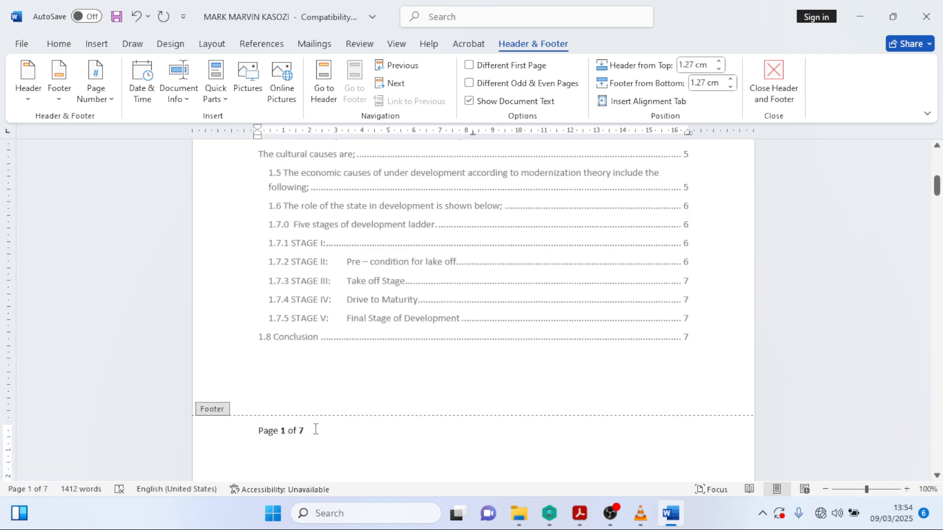
pyautogui.scroll(-5, 410, 475)
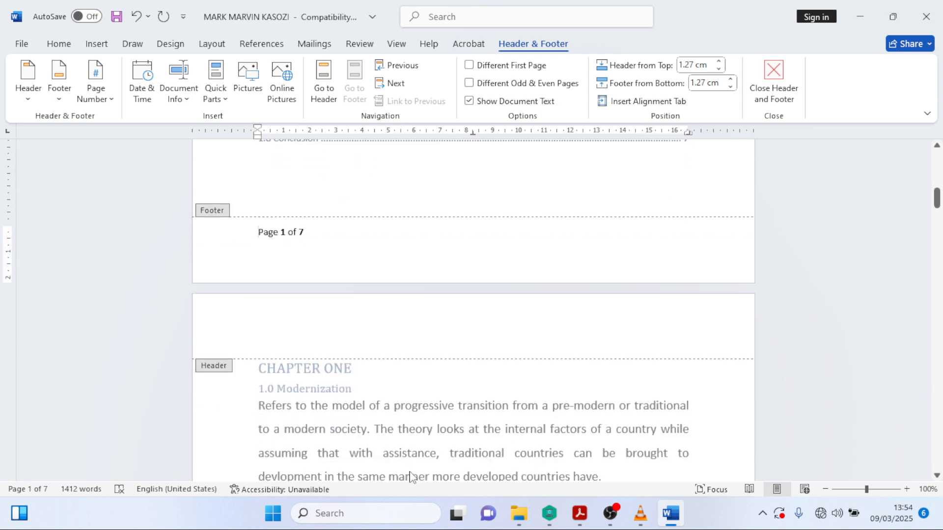
pyautogui.scroll(4, 406, 452)
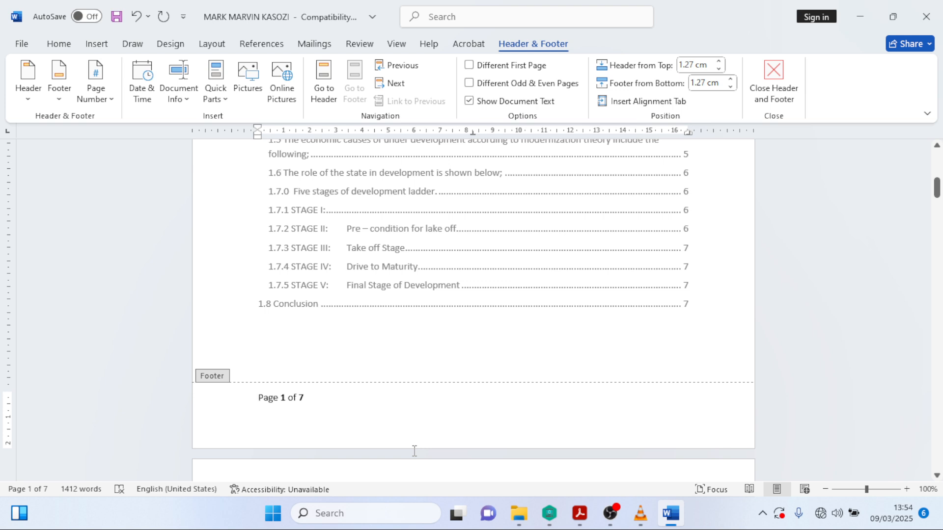
pyautogui.moveTo(256, 396); pyautogui.dragTo(313, 406)
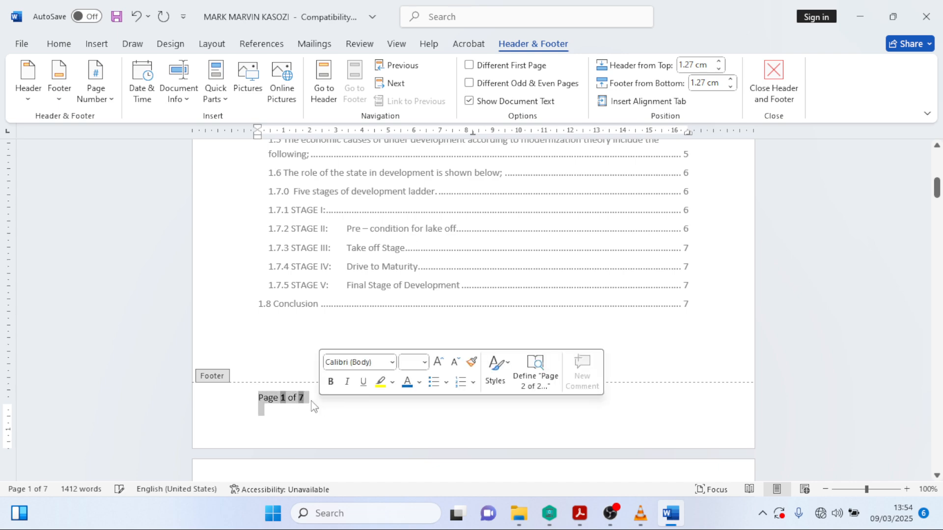
# - Centre the 'Page X of Y' footer text
pyautogui.click(59, 44)
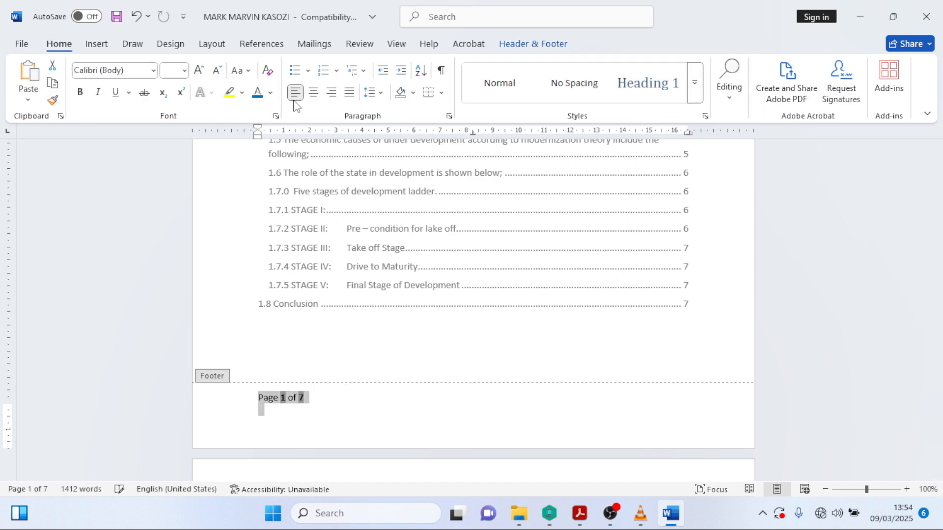
pyautogui.click(313, 91)
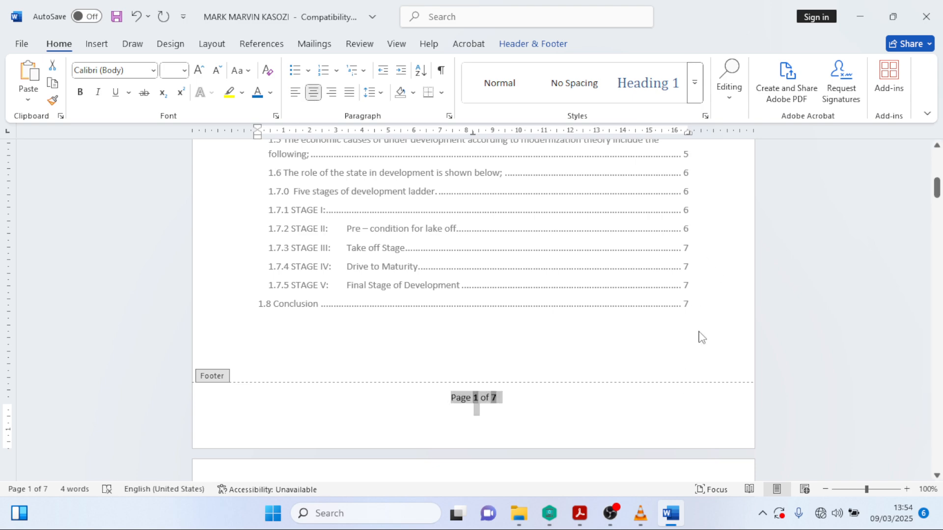
pyautogui.scroll(-20, 701, 337)
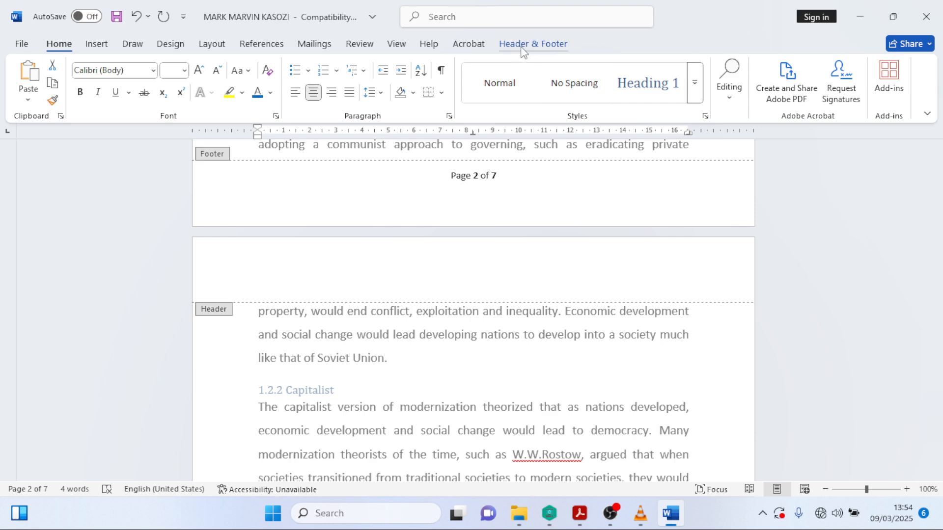
# - Close Header and Footer editing and bring up the question sheet in Acrobat
pyautogui.click(523, 49)
pyautogui.click(779, 92)
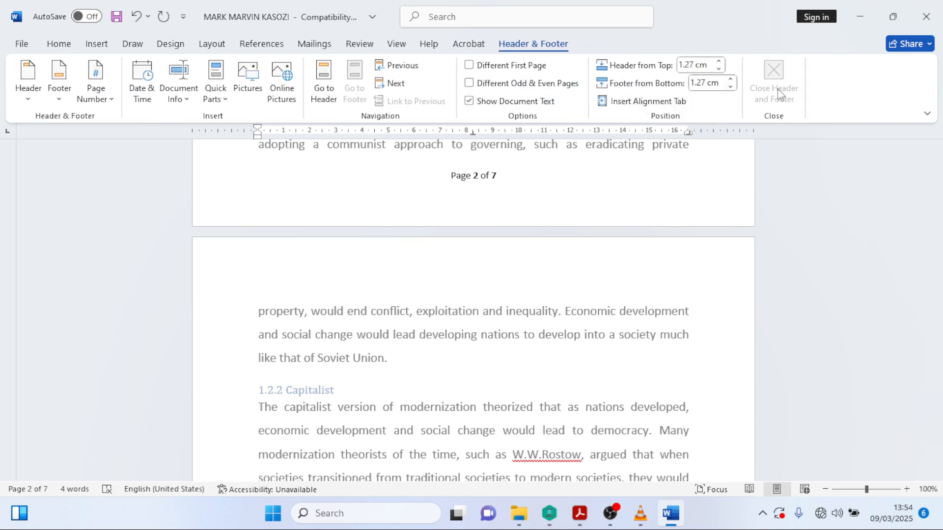
pyautogui.scroll(-9, 596, 311)
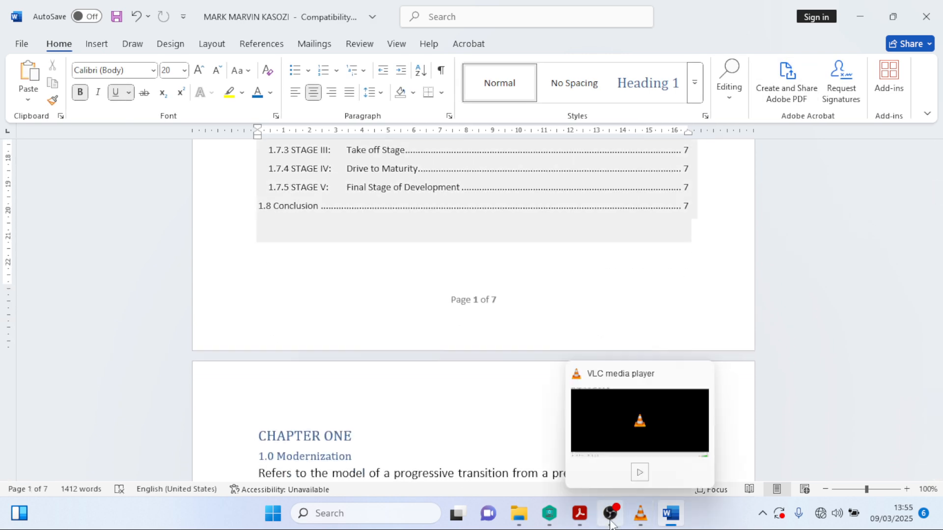
pyautogui.click(579, 514)
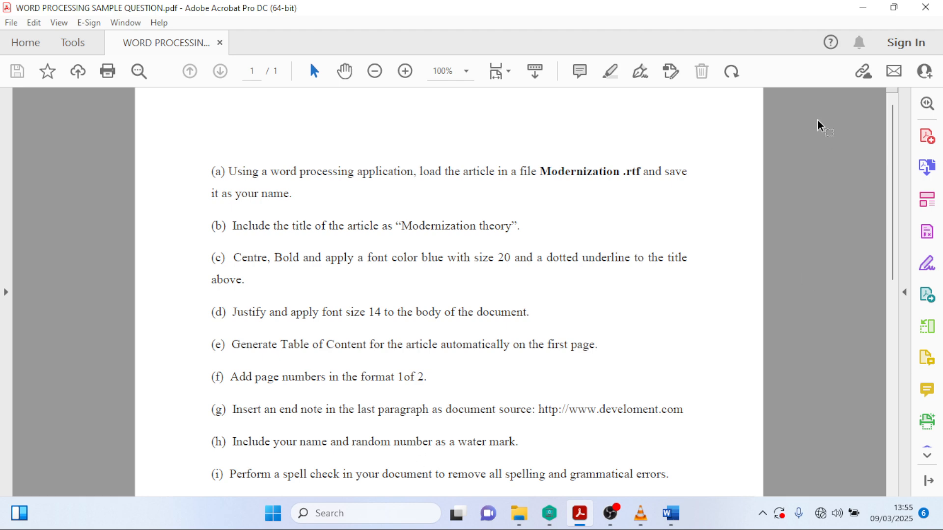
# - Insert an endnote after the conclusion's last word, 'living.'
pyautogui.moveTo(896, 115); pyautogui.dragTo(903, 91)
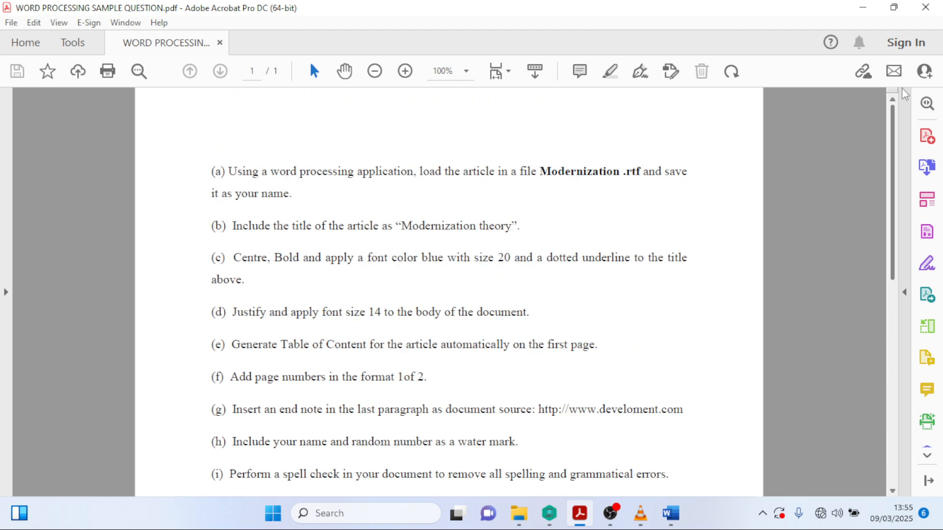
pyautogui.click(863, 10)
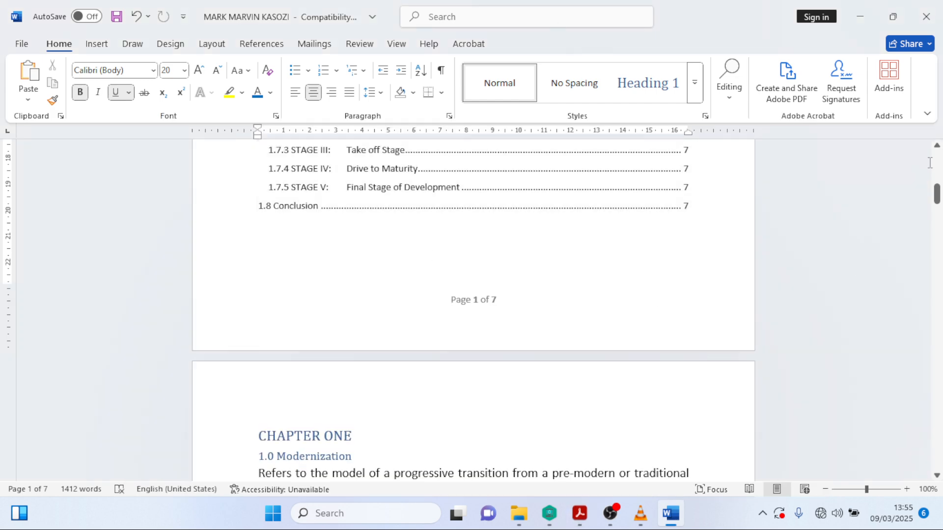
pyautogui.moveTo(937, 194); pyautogui.dragTo(936, 457)
pyautogui.scroll(3, 537, 363)
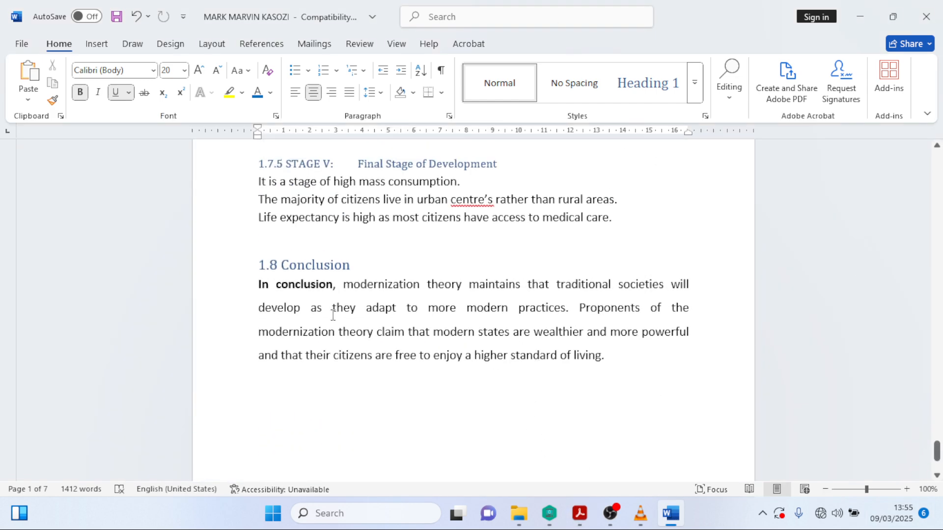
pyautogui.click(616, 363)
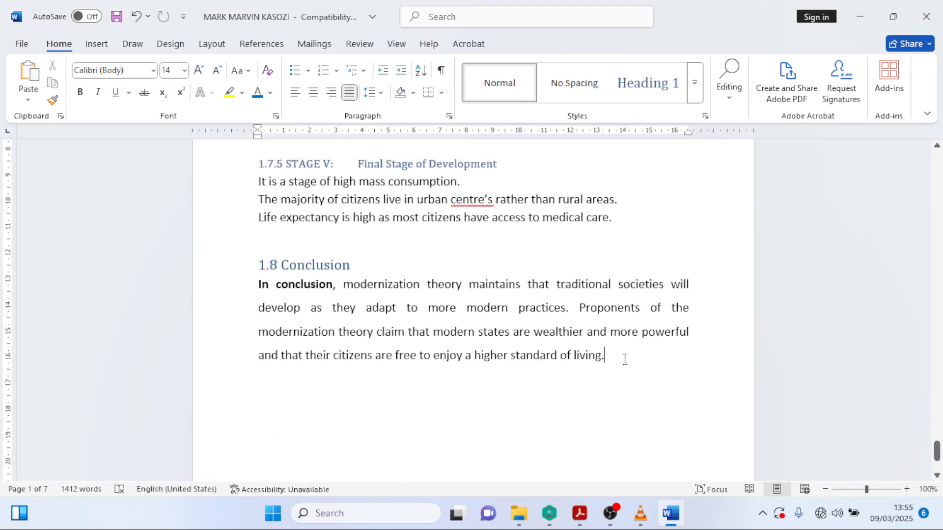
pyautogui.click(267, 45)
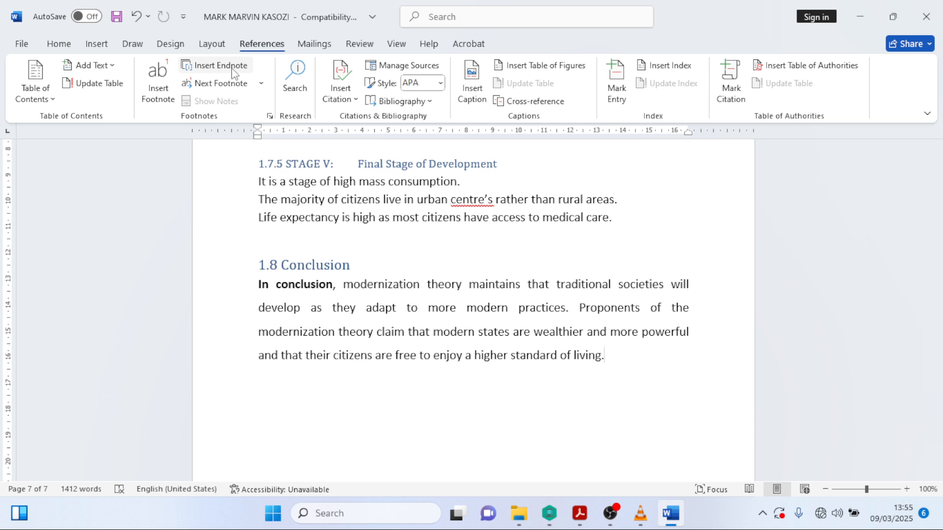
pyautogui.click(213, 74)
pyautogui.click(579, 513)
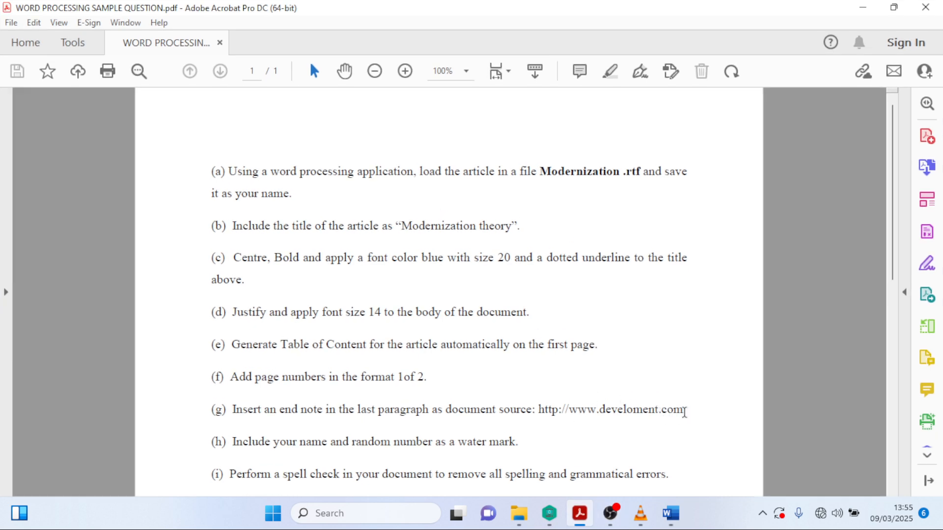
pyautogui.moveTo(682, 410); pyautogui.dragTo(446, 409)
pyautogui.hotkey('ctrl', 'c')
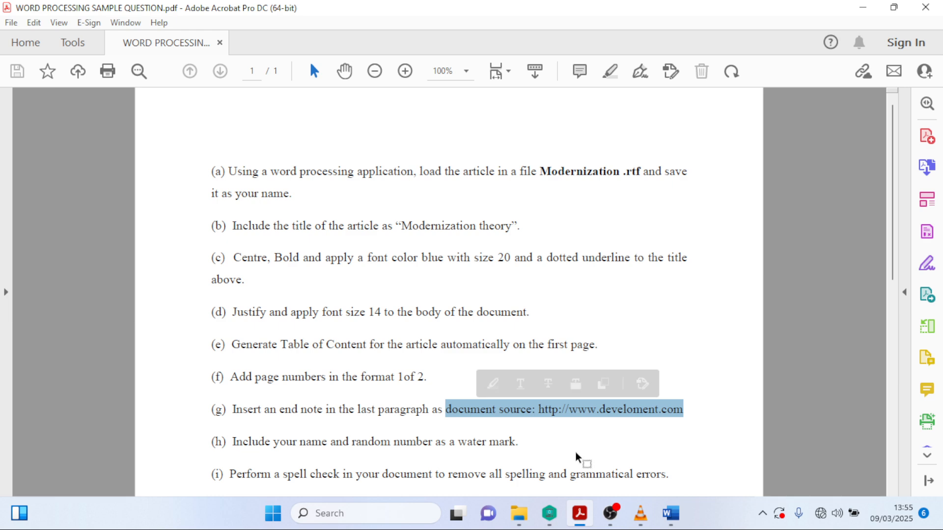
pyautogui.click(862, 10)
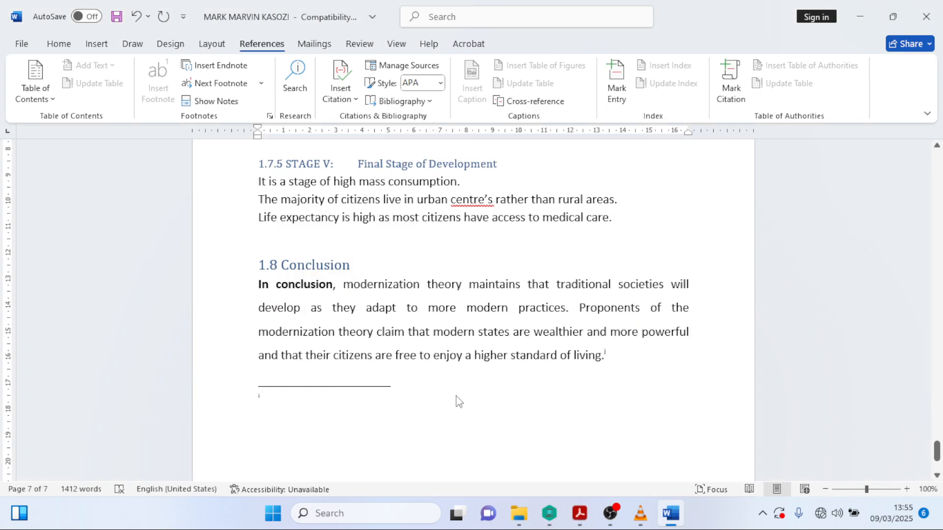
pyautogui.hotkey('ctrl', 'v')
pyautogui.click(251, 413)
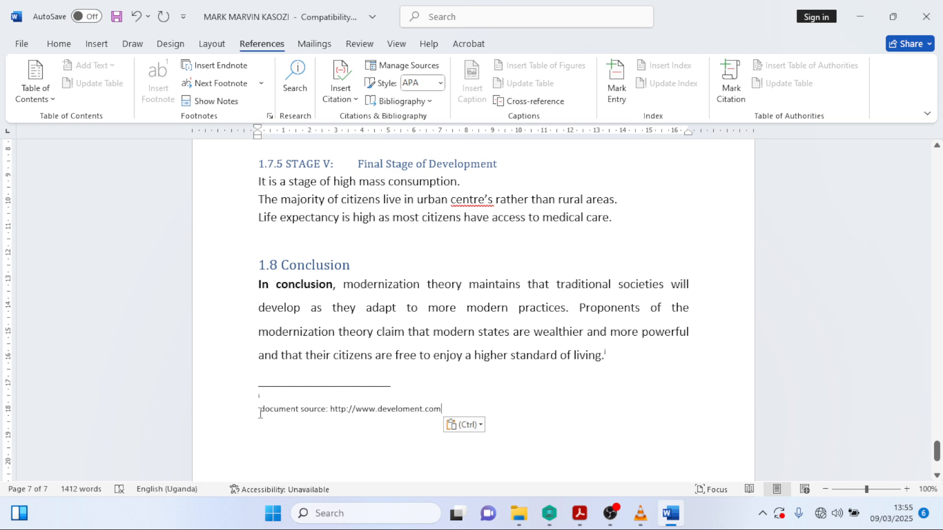
pyautogui.press('BackSpace')
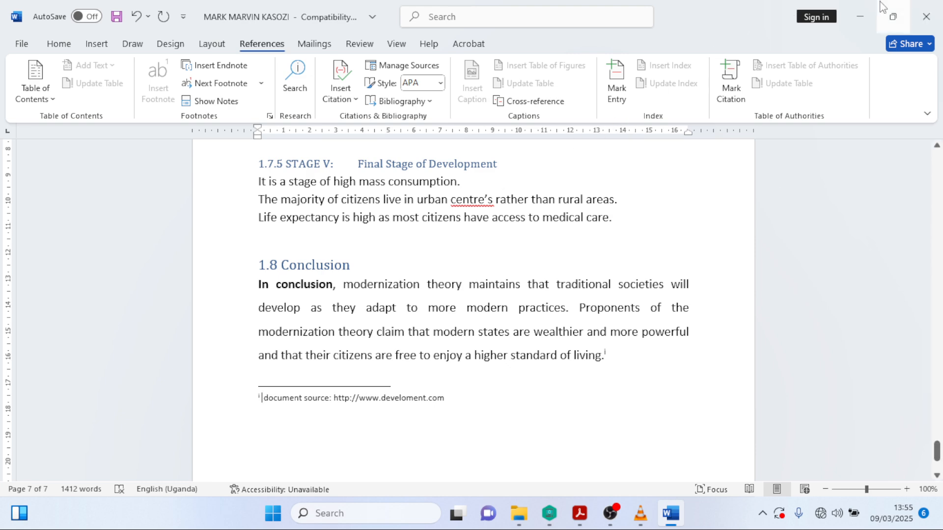
pyautogui.click(859, 17)
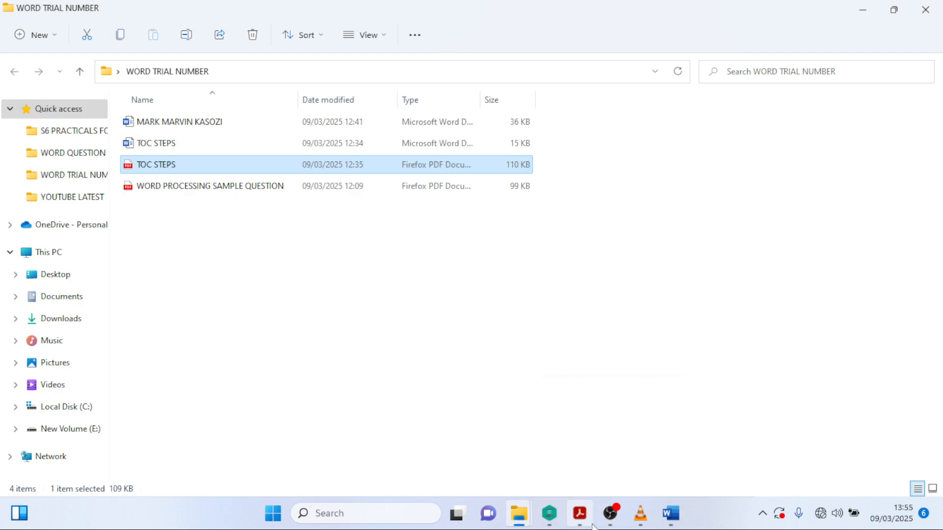
# - Review the question sheet in Acrobat, minimise it, and bring the Word article back to the front
pyautogui.click(591, 523)
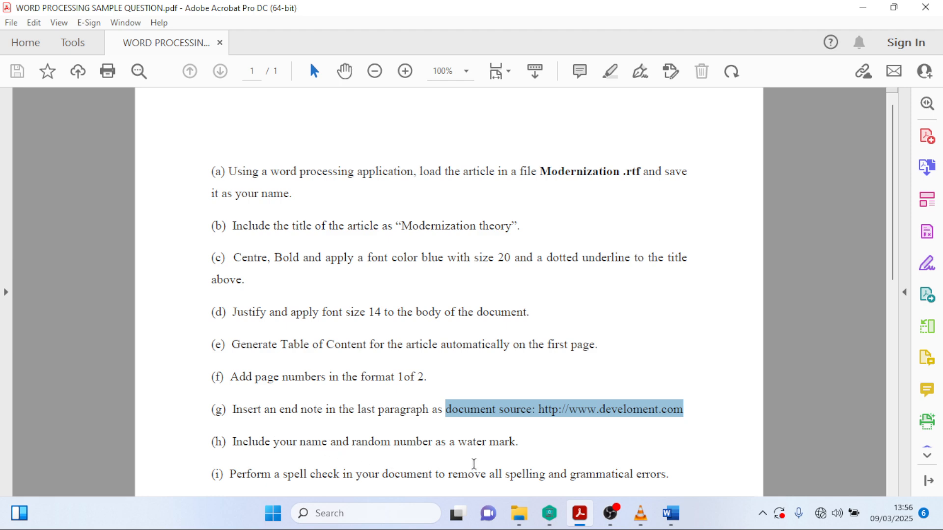
pyautogui.click(862, 7)
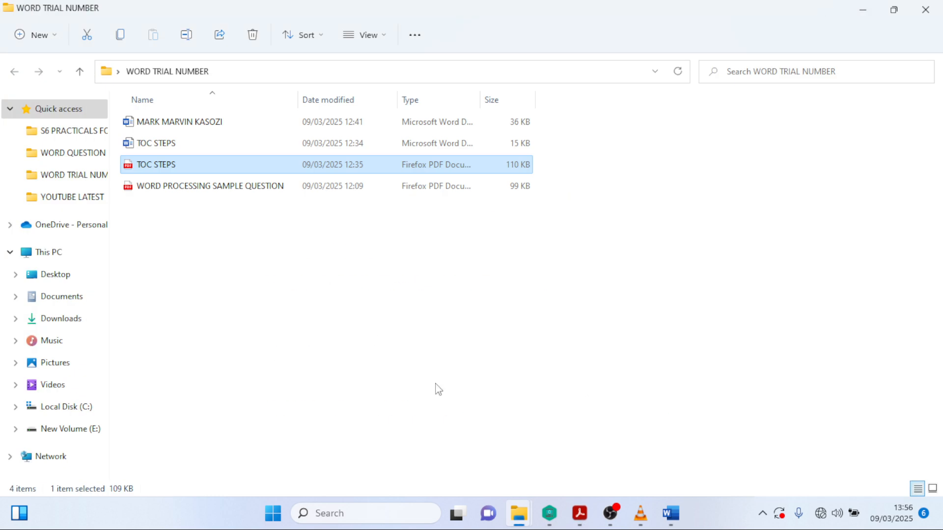
pyautogui.click(670, 519)
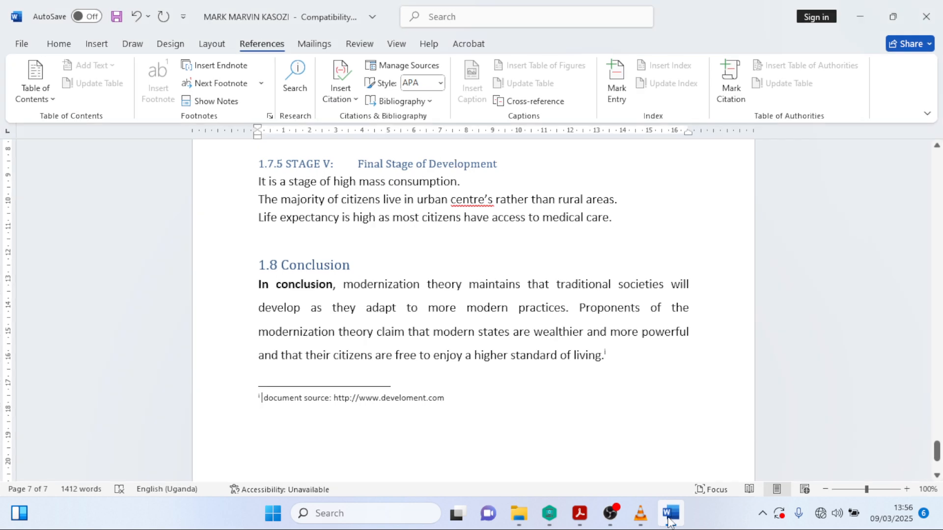
# - Open the Custom Watermark dialog from Design > Watermark
pyautogui.moveTo(937, 451); pyautogui.dragTo(936, 162)
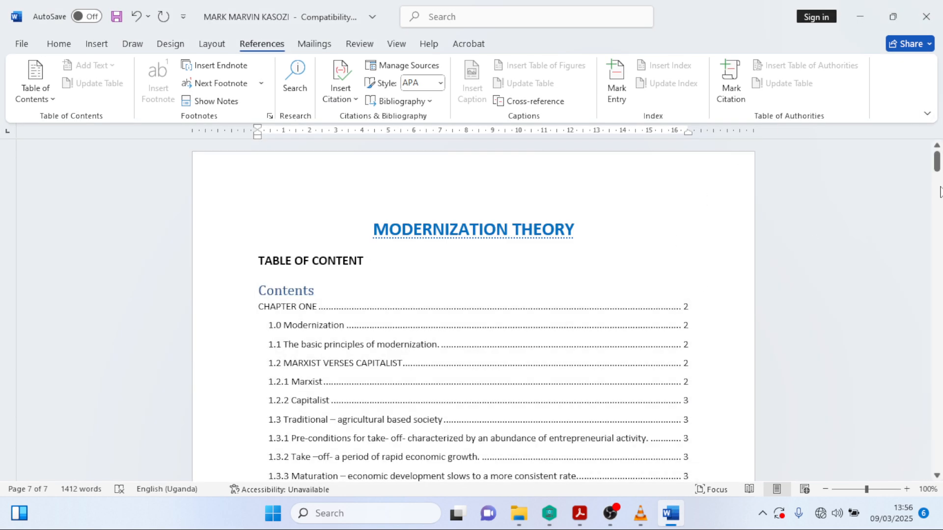
pyautogui.scroll(-10, 936, 173)
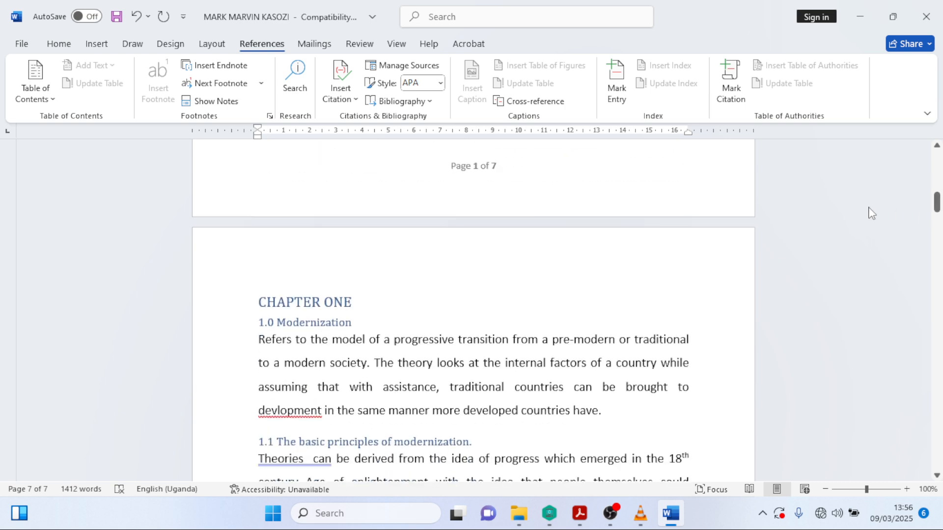
pyautogui.scroll(-1, 675, 290)
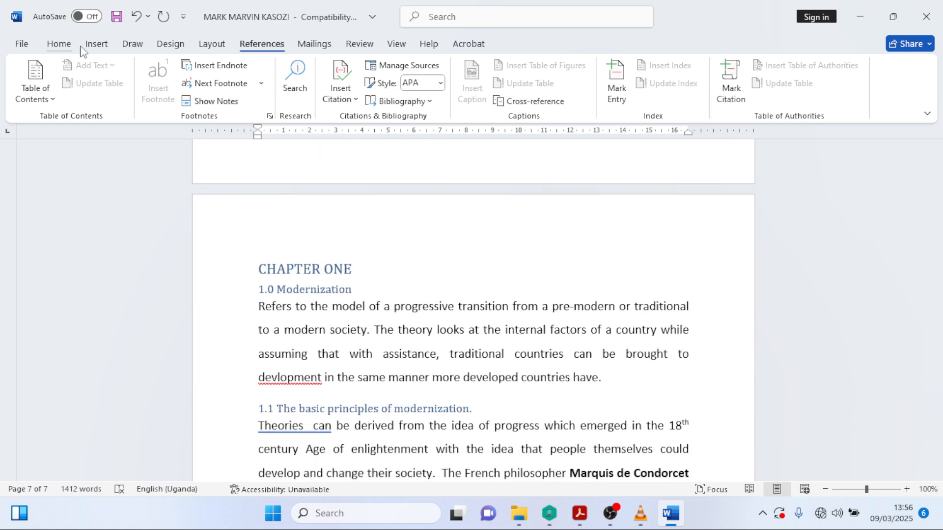
pyautogui.click(167, 53)
pyautogui.click(811, 89)
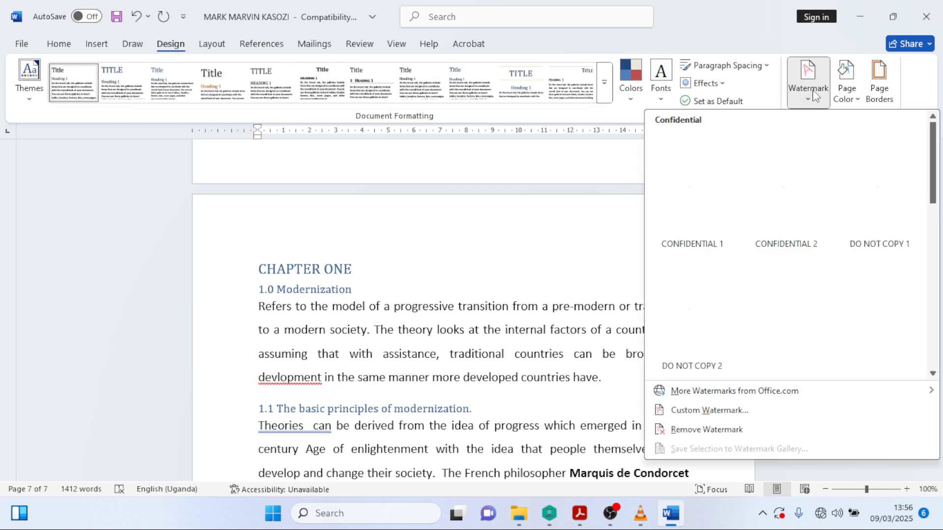
pyautogui.click(814, 105)
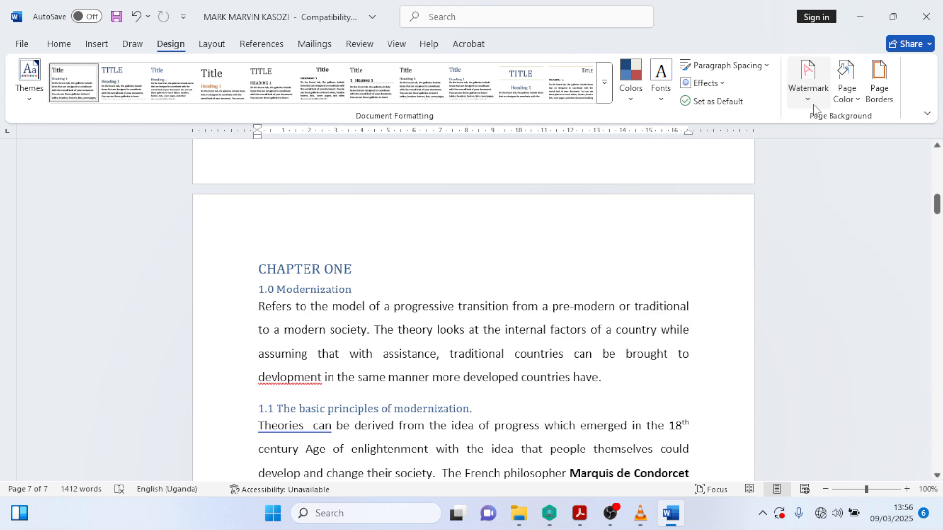
pyautogui.click(814, 105)
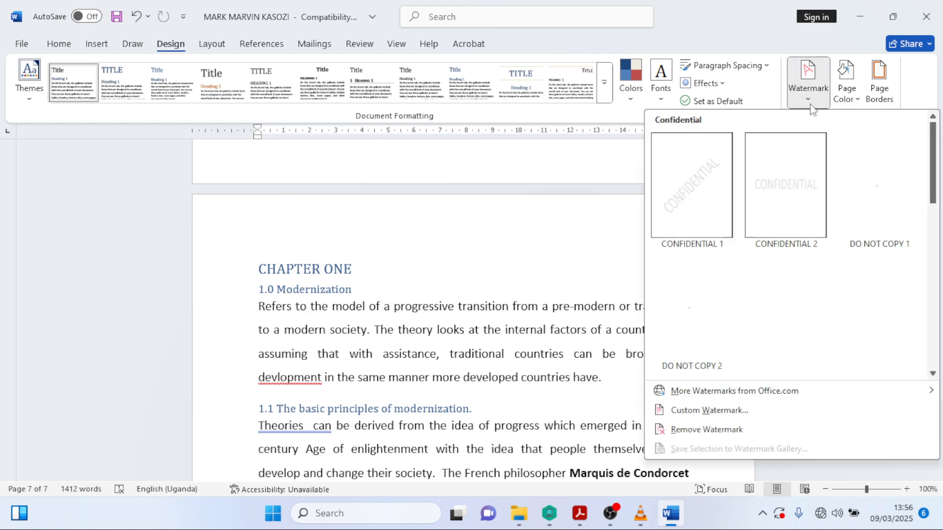
pyautogui.click(713, 411)
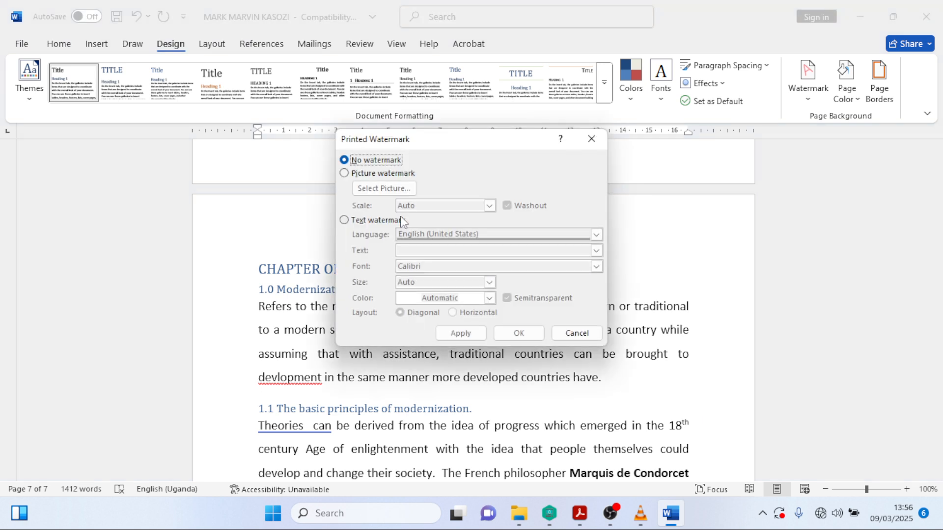
# - Apply a blue diagonal text watermark showing the candidate's name and number
pyautogui.click(348, 221)
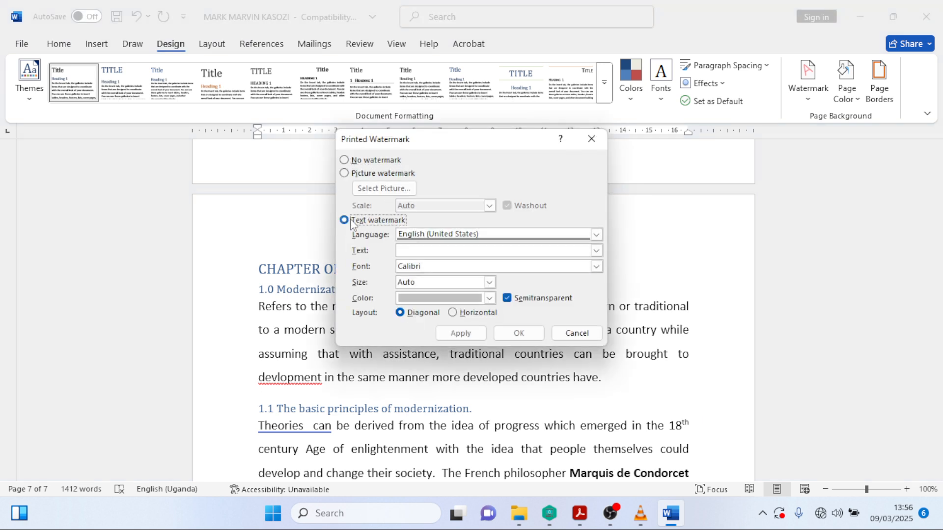
pyautogui.click(422, 251)
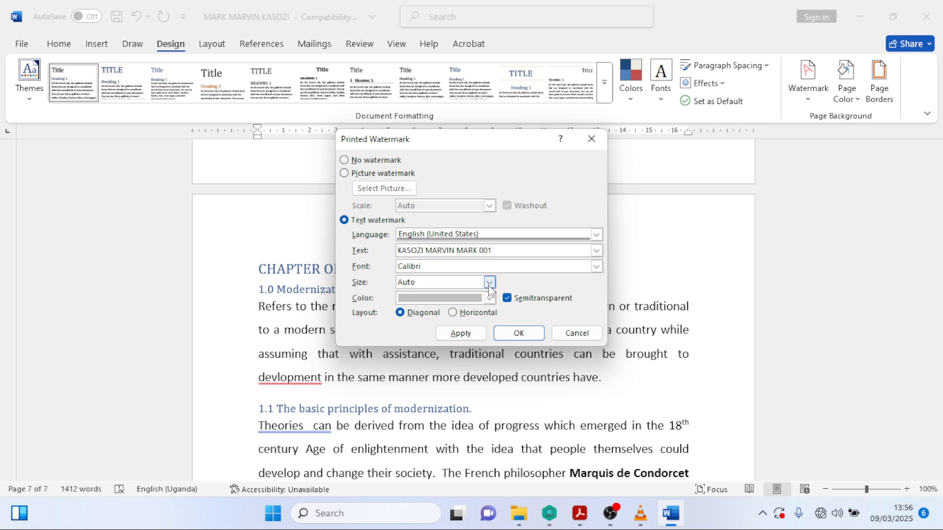
pyautogui.click(489, 298)
pyautogui.click(488, 116)
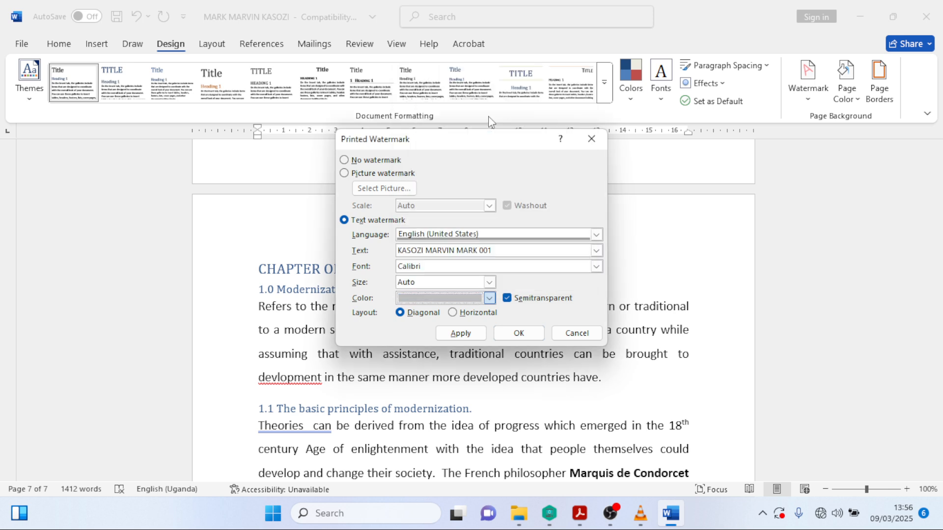
pyautogui.click(464, 334)
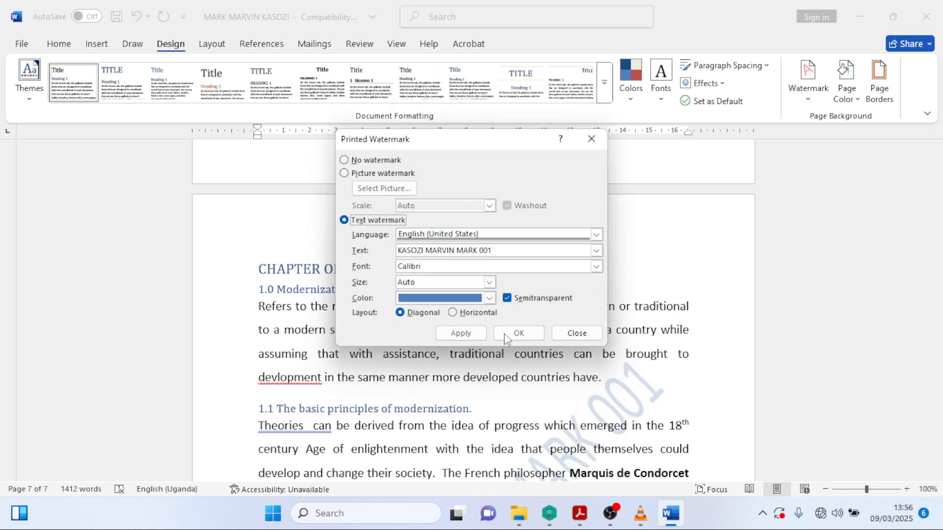
# - Close the Printed Watermark dialog and check the blue diagonal watermark on the earlier pages
pyautogui.click(584, 333)
pyautogui.scroll(7, 614, 334)
pyautogui.scroll(5, 614, 334)
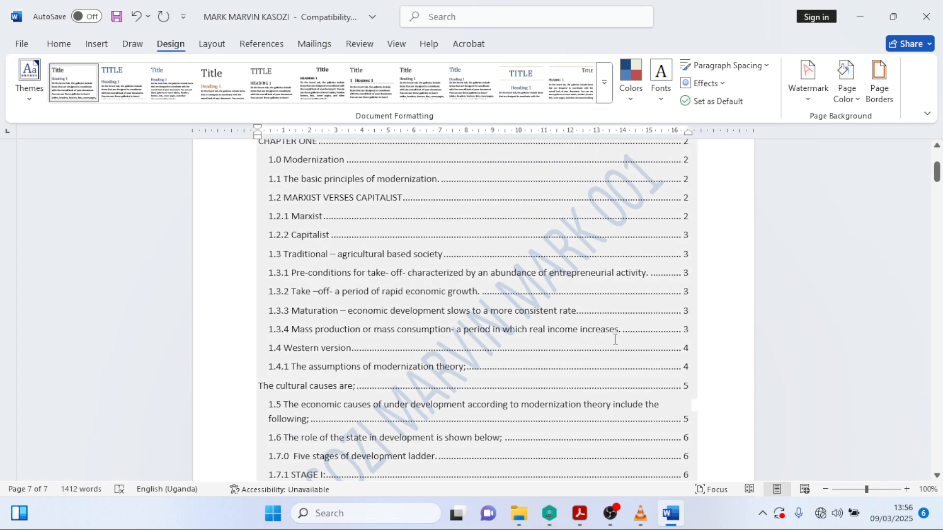
pyautogui.scroll(-10, 614, 334)
pyautogui.scroll(-20, 612, 358)
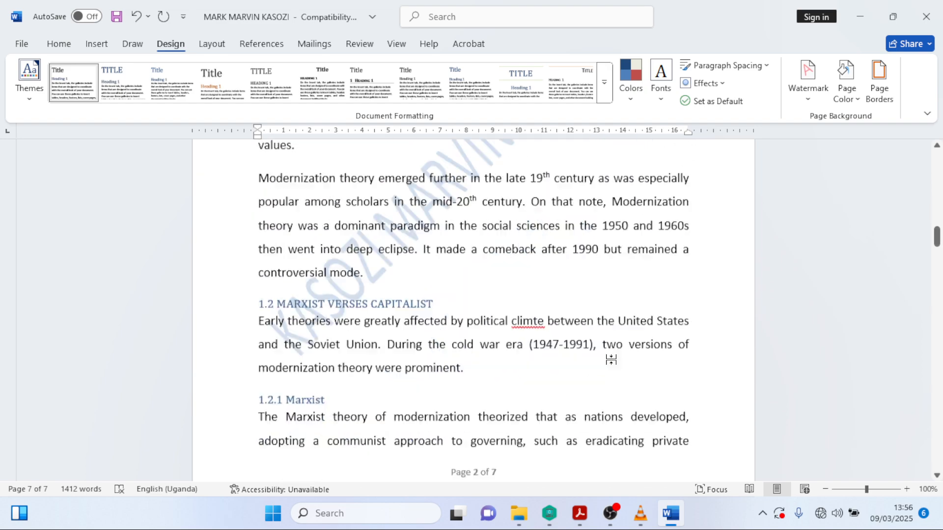
pyautogui.scroll(-3, 615, 363)
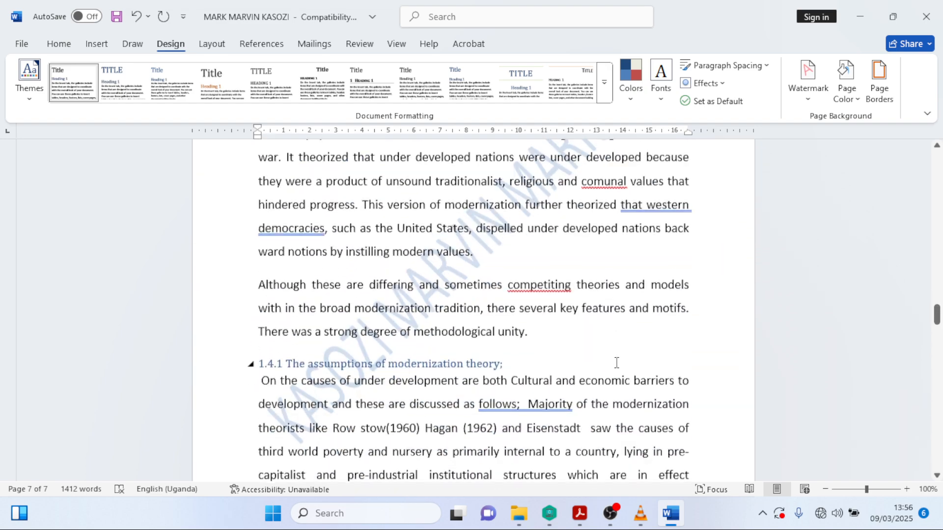
# - Jump to the document's end and confirm the watermark is missing from the later stage pages
pyautogui.hotkey('ctrl', 'End')
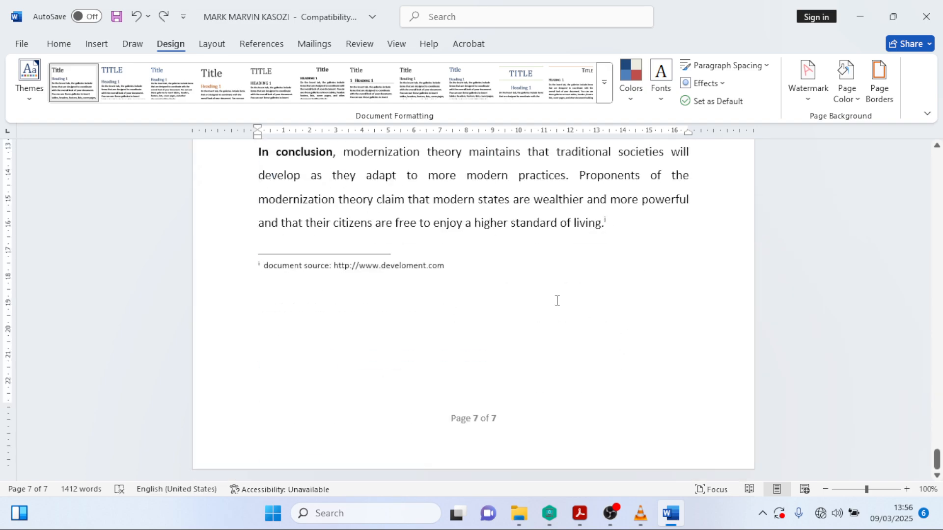
pyautogui.scroll(8, 556, 299)
pyautogui.scroll(3, 537, 302)
pyautogui.scroll(-4, 537, 307)
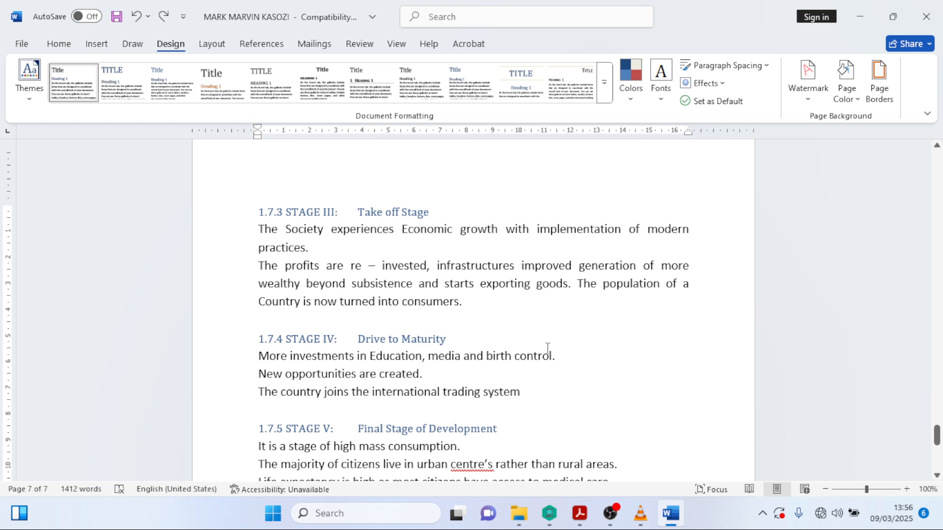
pyautogui.scroll(-2, 511, 350)
pyautogui.scroll(4, 511, 351)
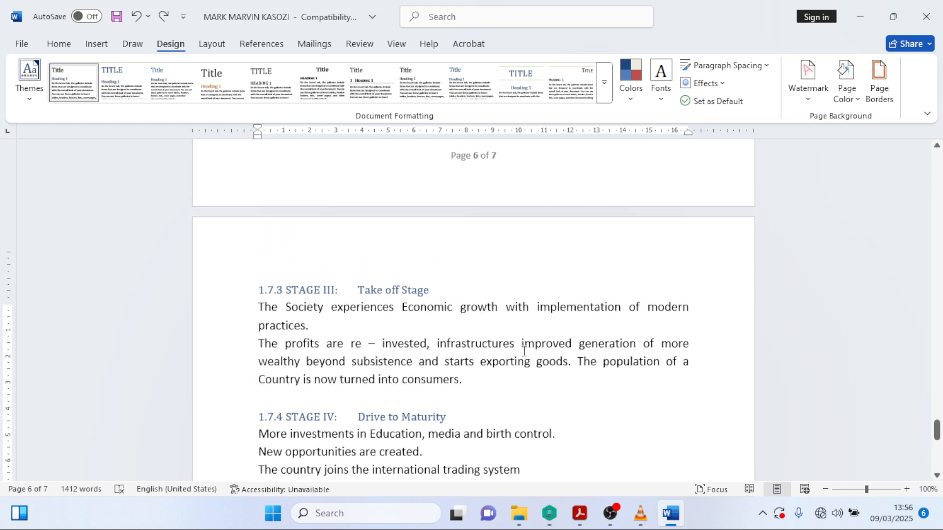
pyautogui.scroll(-2, 448, 378)
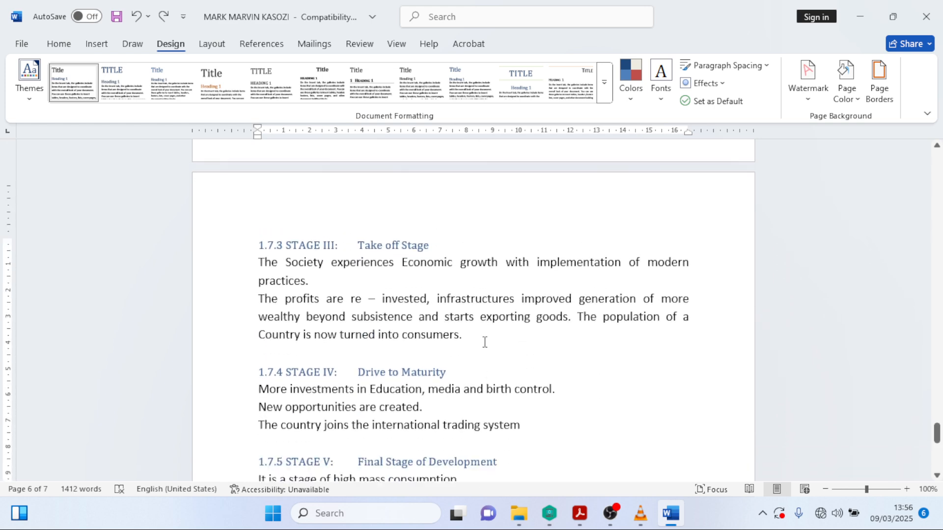
pyautogui.click(807, 98)
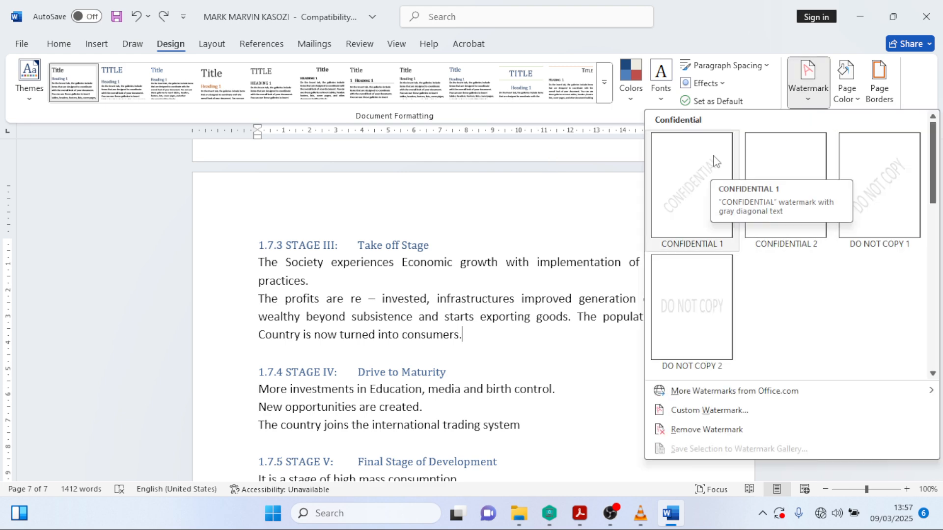
pyautogui.rightClick(690, 157)
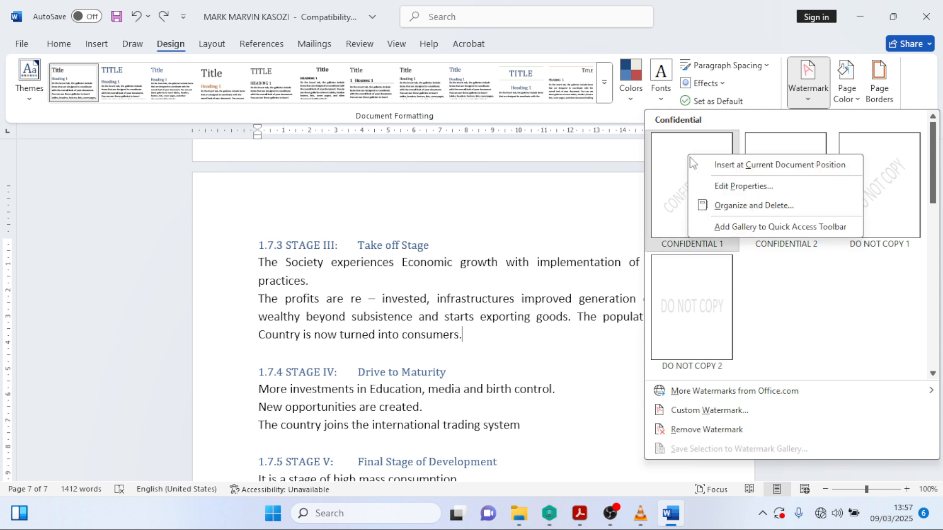
pyautogui.click(767, 166)
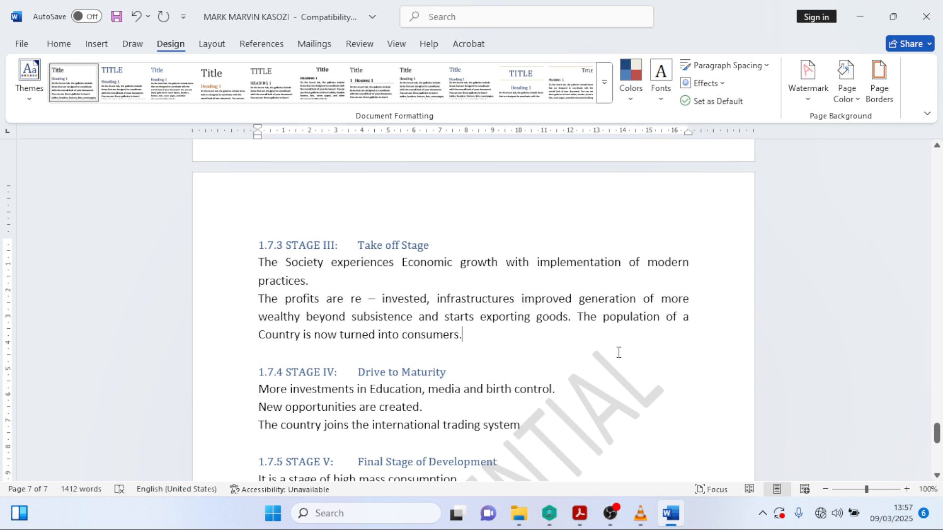
pyautogui.scroll(-5, 619, 352)
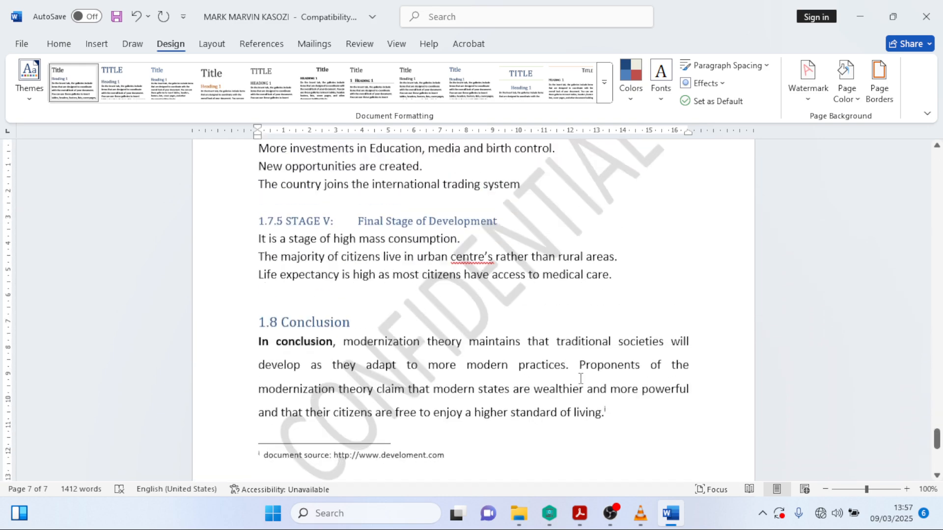
pyautogui.scroll(15, 580, 378)
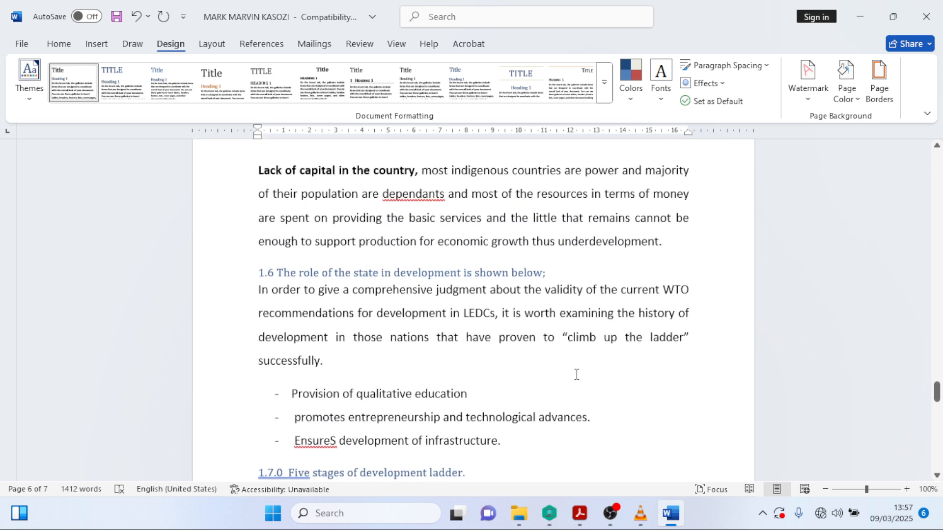
pyautogui.scroll(-12, 577, 377)
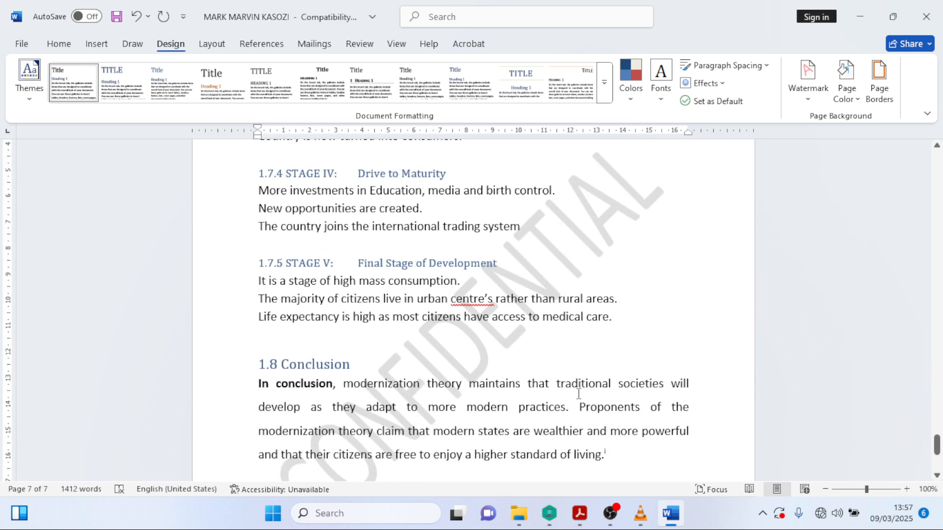
pyautogui.scroll(-3, 578, 395)
pyautogui.scroll(-2, 578, 395)
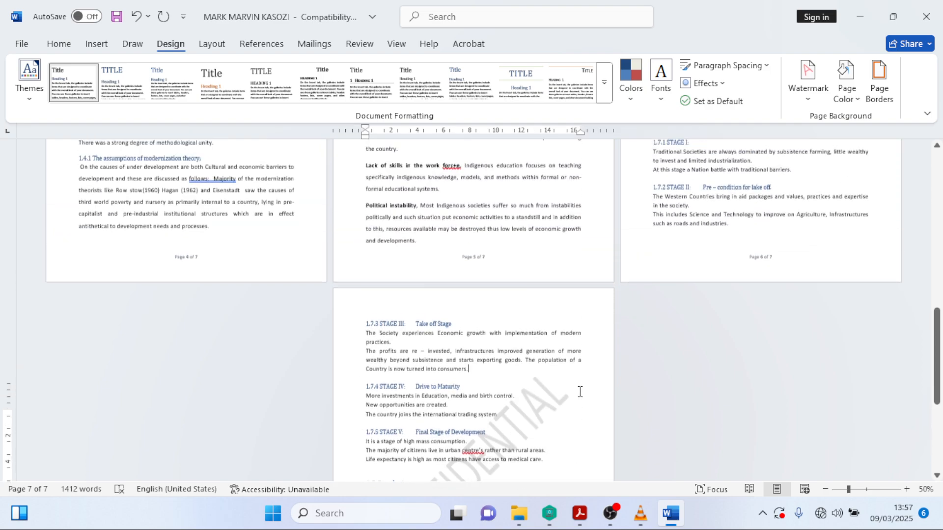
pyautogui.scroll(-1, 582, 397)
pyautogui.scroll(12, 580, 390)
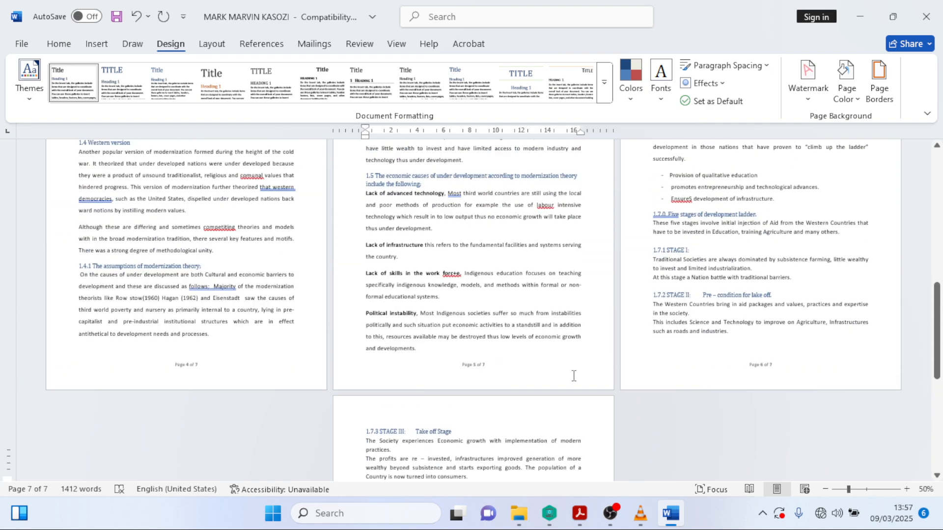
pyautogui.scroll(-10, 573, 376)
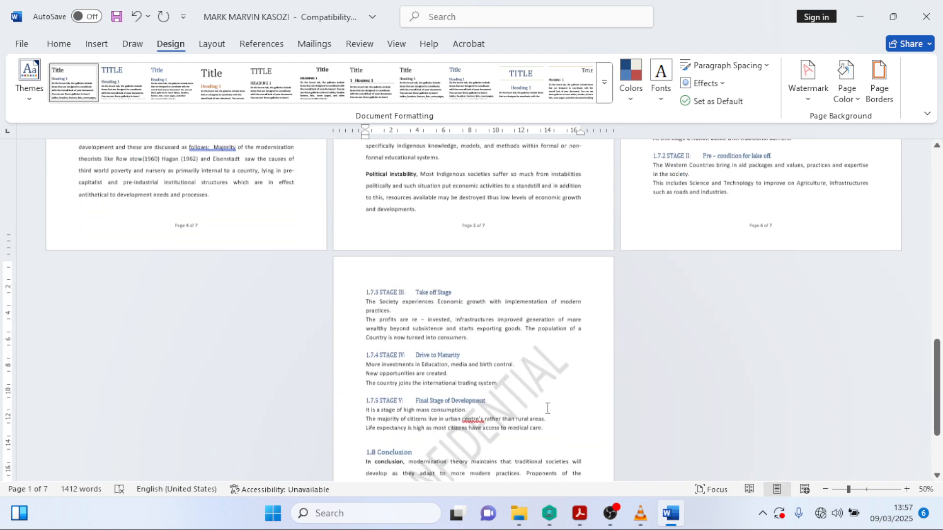
pyautogui.scroll(2, 533, 376)
pyautogui.scroll(7, 533, 377)
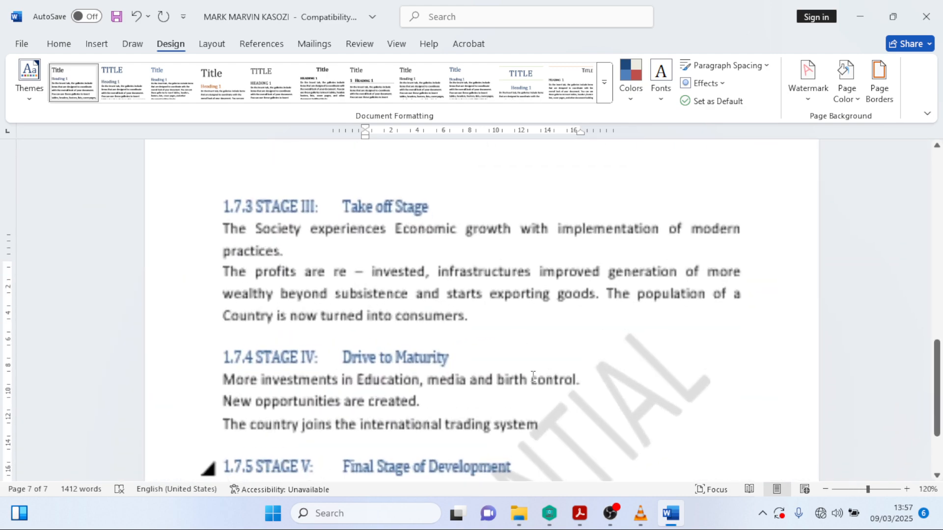
pyautogui.scroll(-2, 533, 376)
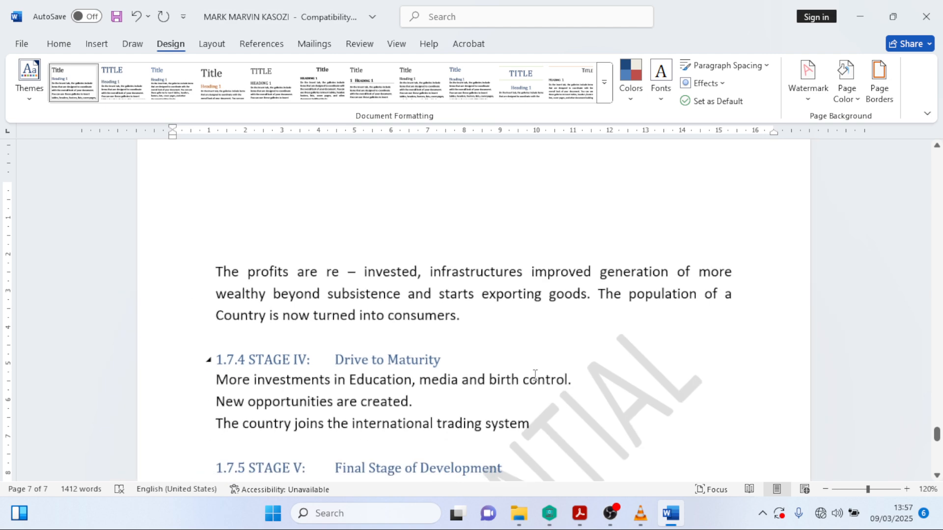
pyautogui.scroll(-3, 535, 345)
pyautogui.scroll(-1, 535, 345)
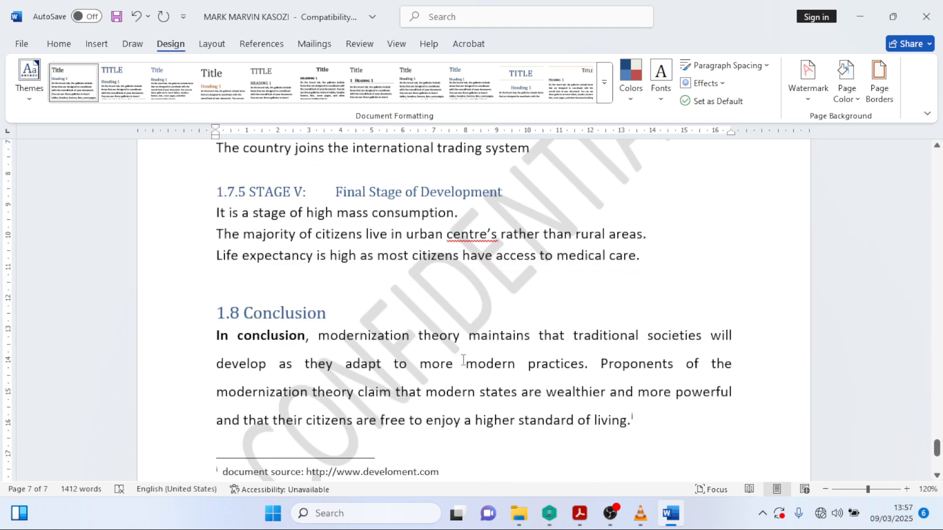
pyautogui.click(456, 321)
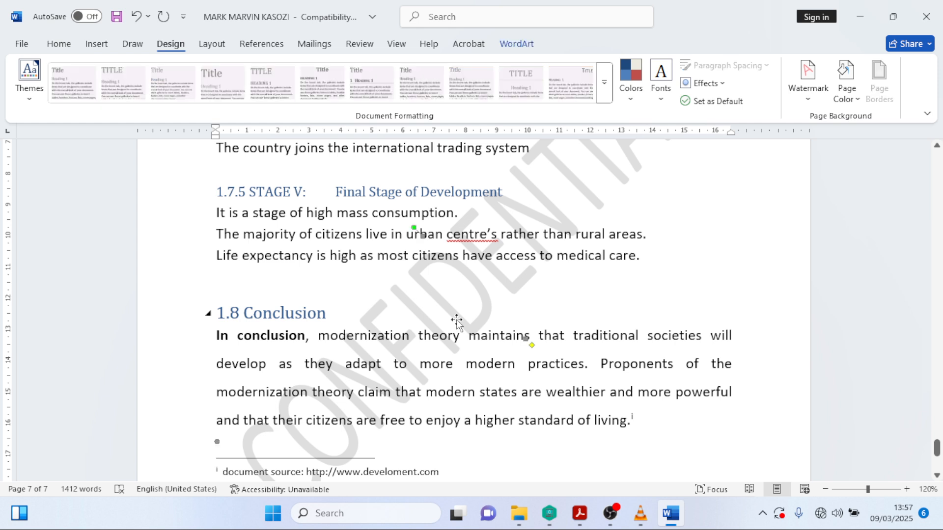
pyautogui.rightClick(524, 337)
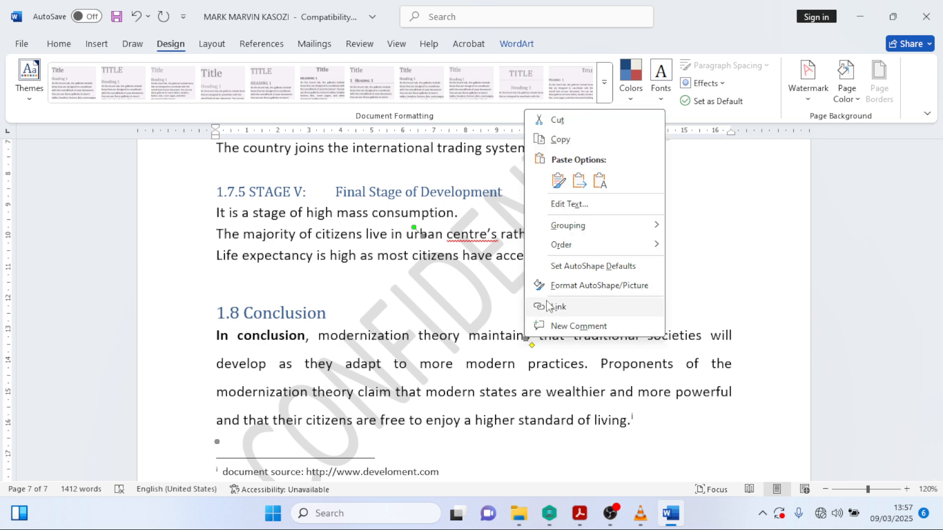
pyautogui.click(578, 203)
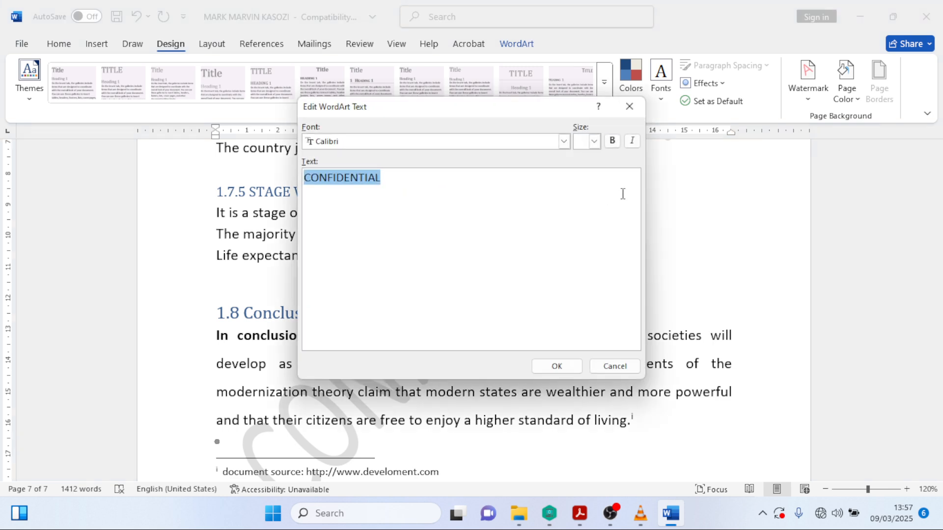
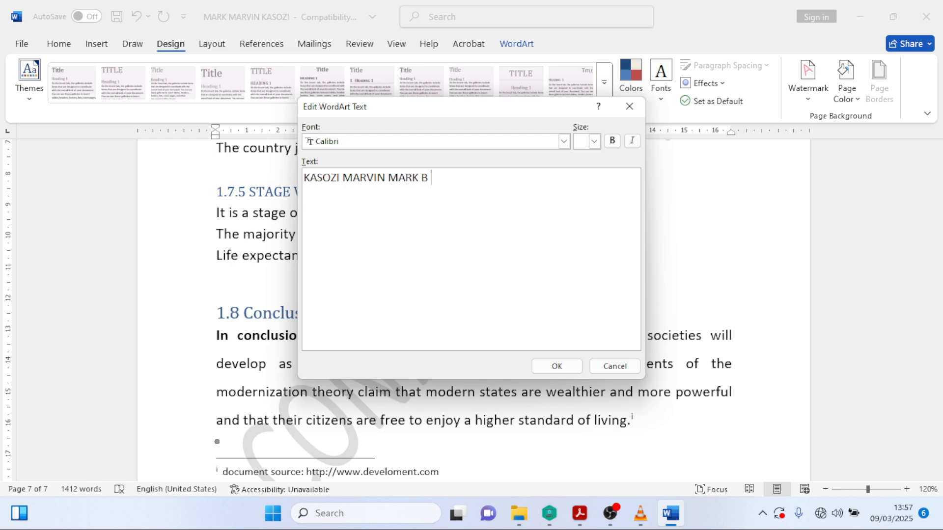
pyautogui.write('001')
pyautogui.click(557, 366)
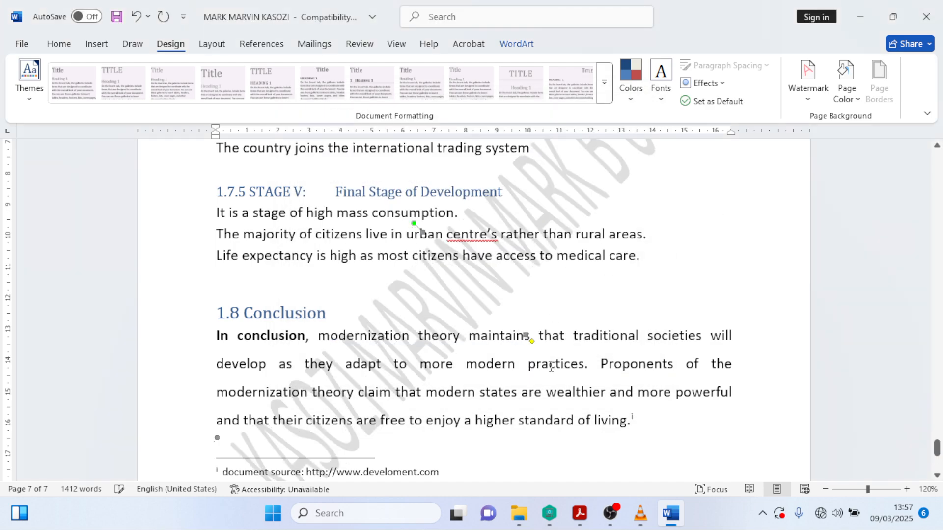
pyautogui.scroll(15, 551, 368)
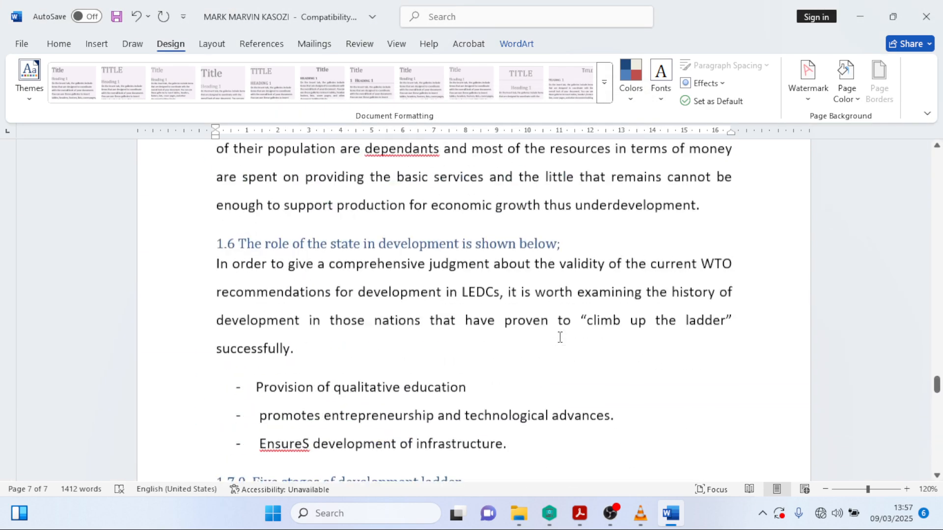
pyautogui.scroll(-15, 559, 337)
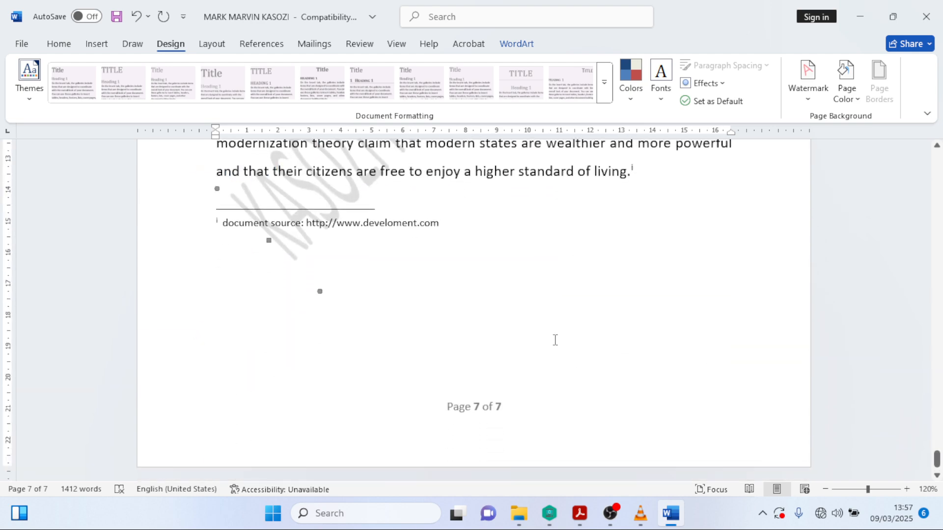
pyautogui.scroll(15, 555, 340)
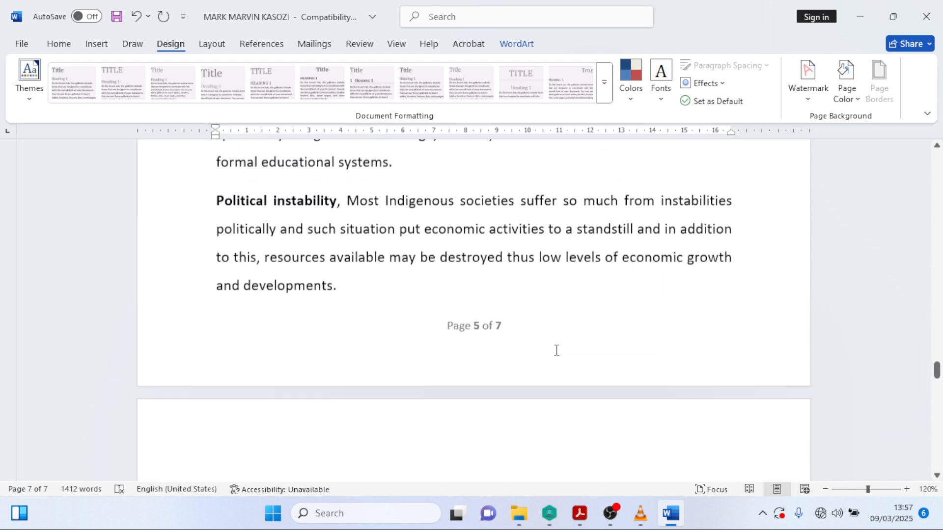
pyautogui.scroll(3, 556, 350)
pyautogui.moveTo(580, 513)
pyautogui.click(513, 413)
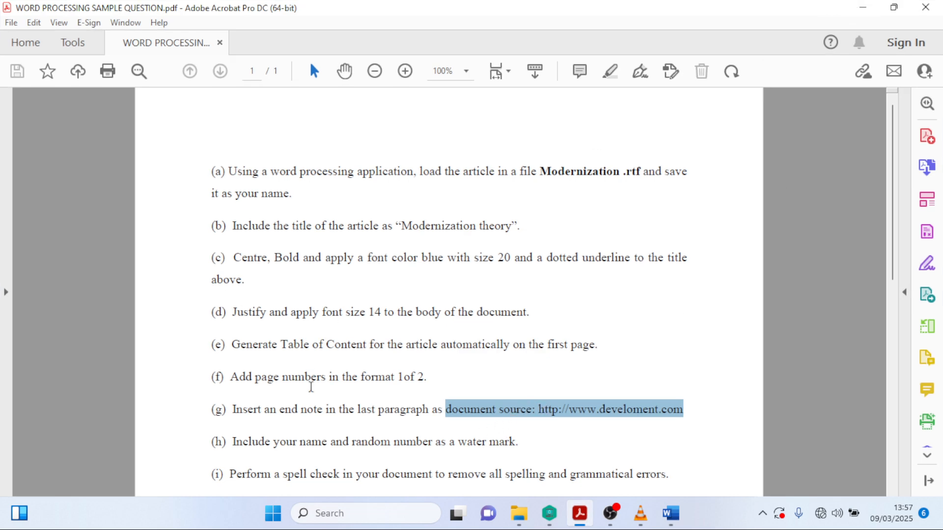
pyautogui.click(866, 11)
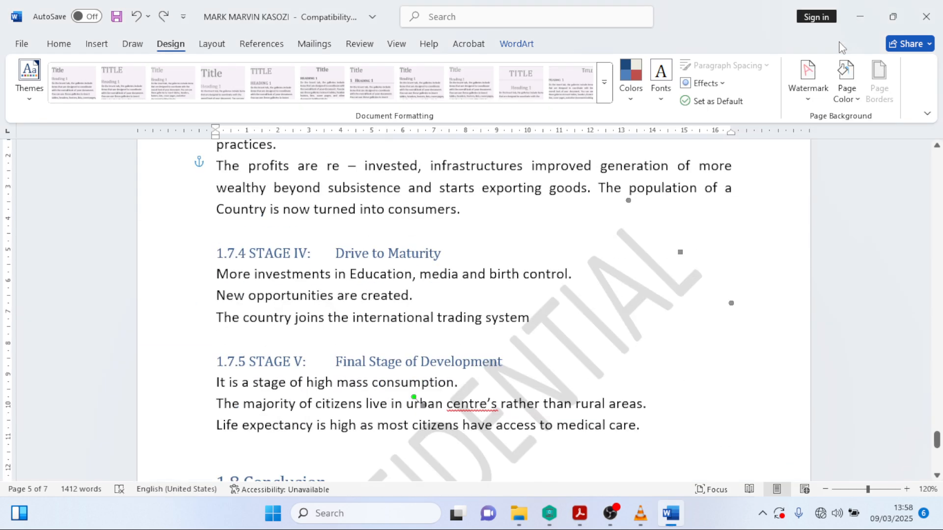
pyautogui.hotkey('ctrl', 'z')
pyautogui.hotkey('ctrl', 'z')
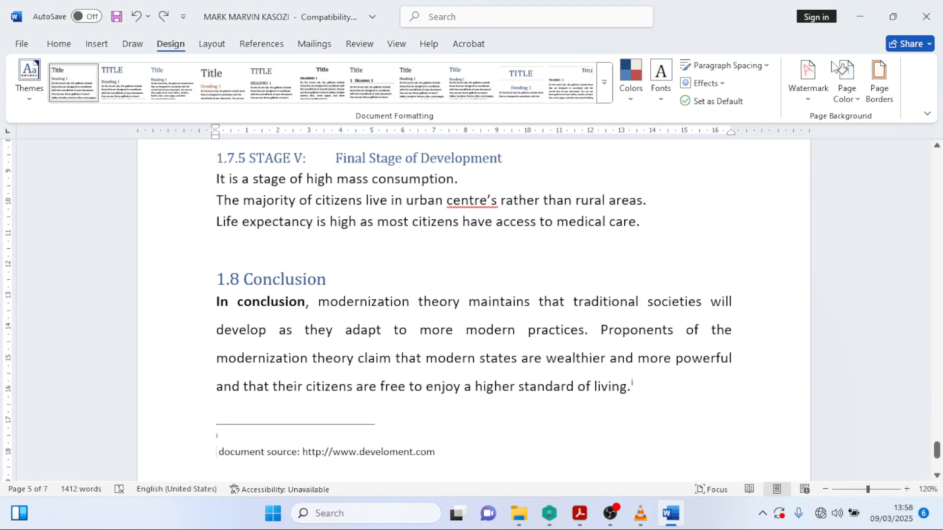
# - Restore the endnote's source text, then begin a custom text watermark reading your name and number
pyautogui.hotkey('ctrl', 'z')
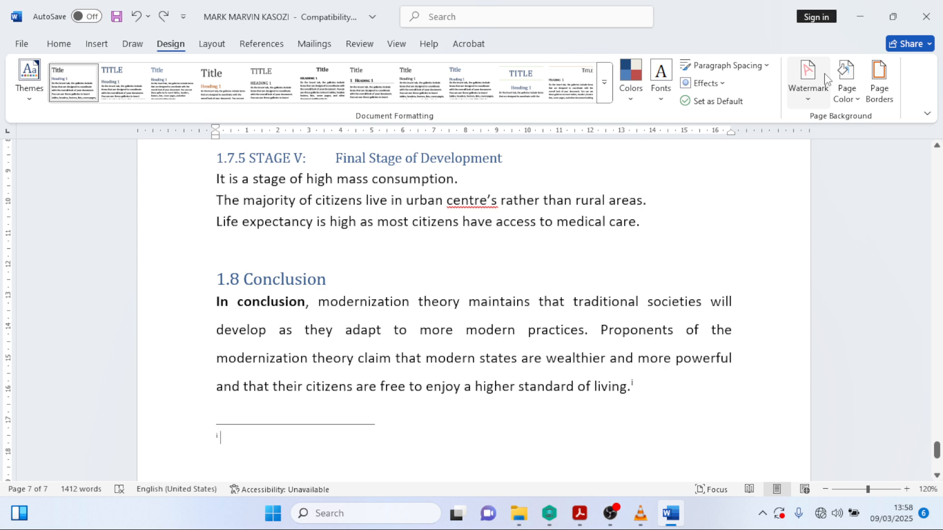
pyautogui.hotkey('ctrl', 'y')
pyautogui.click(810, 93)
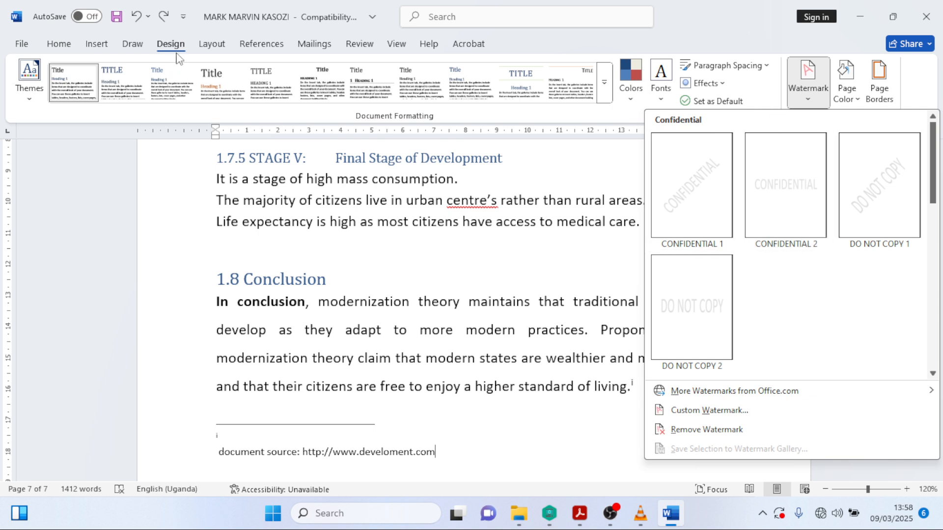
pyautogui.click(705, 410)
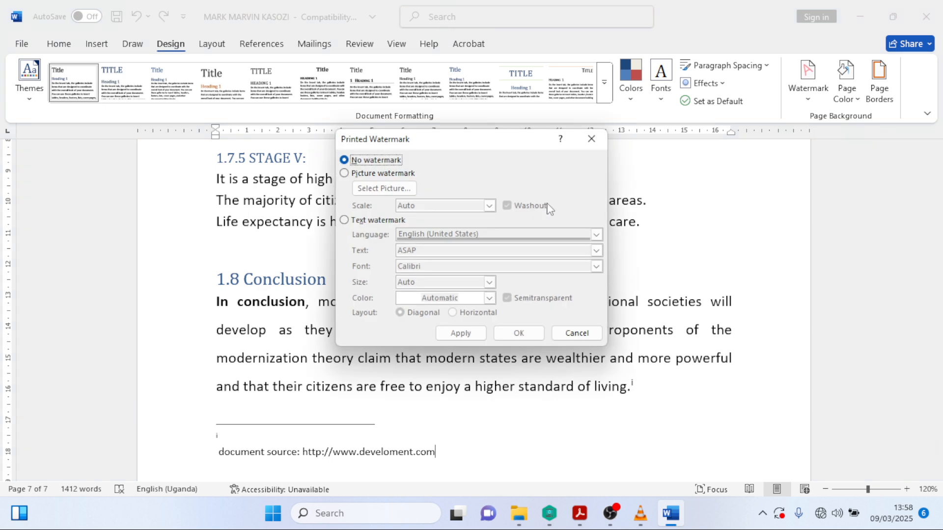
pyautogui.click(344, 220)
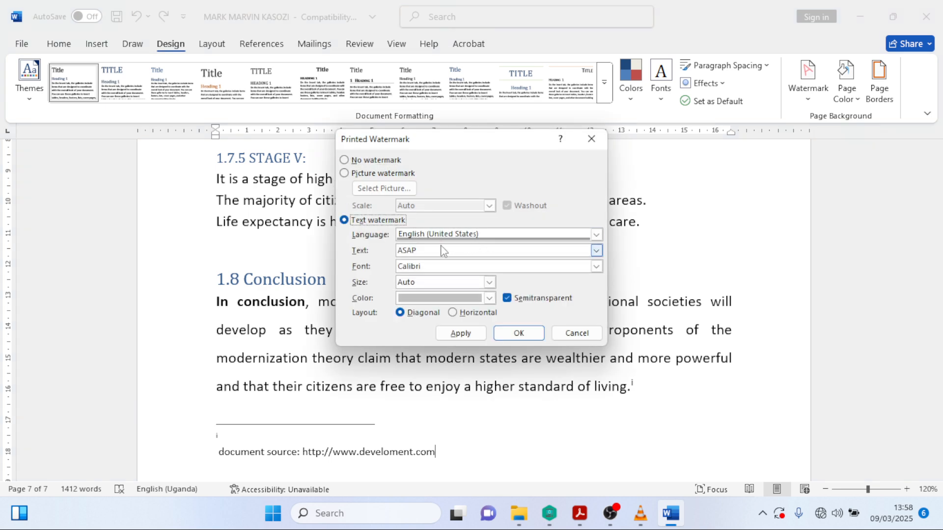
pyautogui.doubleClick(432, 250)
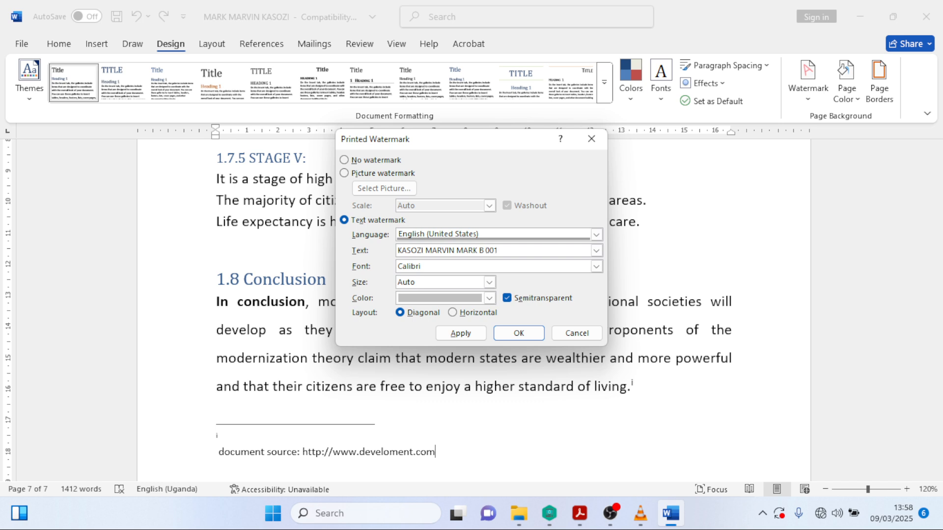
# - Make the diagonal watermark Light Blue, apply it, and return to the task sheet in Acrobat
pyautogui.click(489, 298)
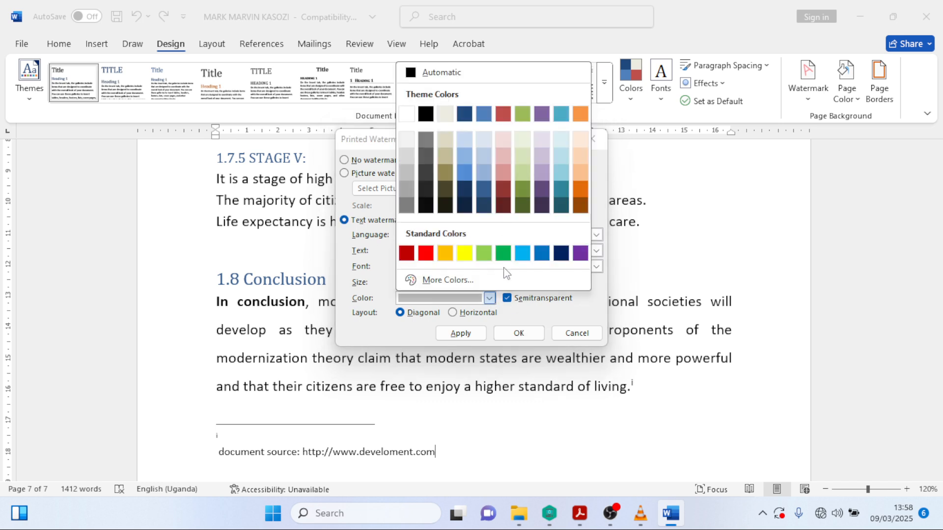
pyautogui.click(522, 253)
pyautogui.click(517, 333)
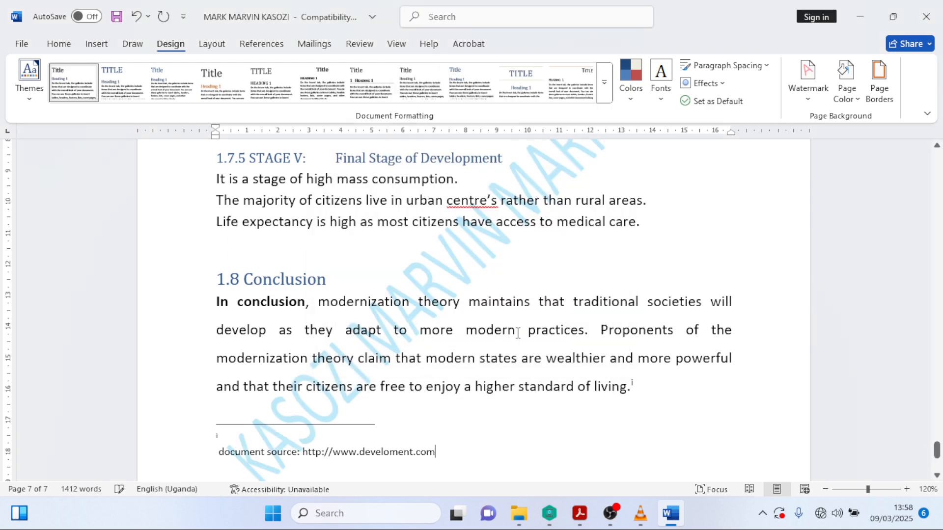
pyautogui.scroll(20, 518, 333)
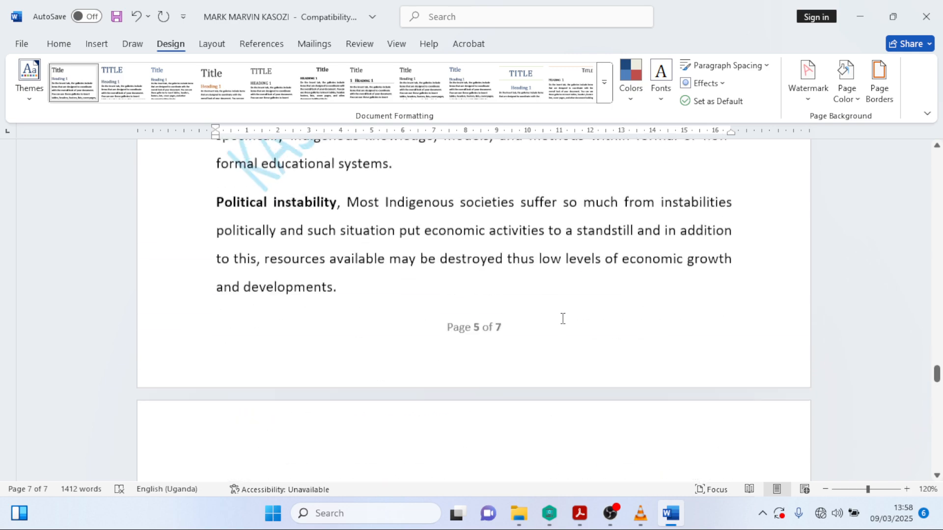
pyautogui.scroll(10, 563, 319)
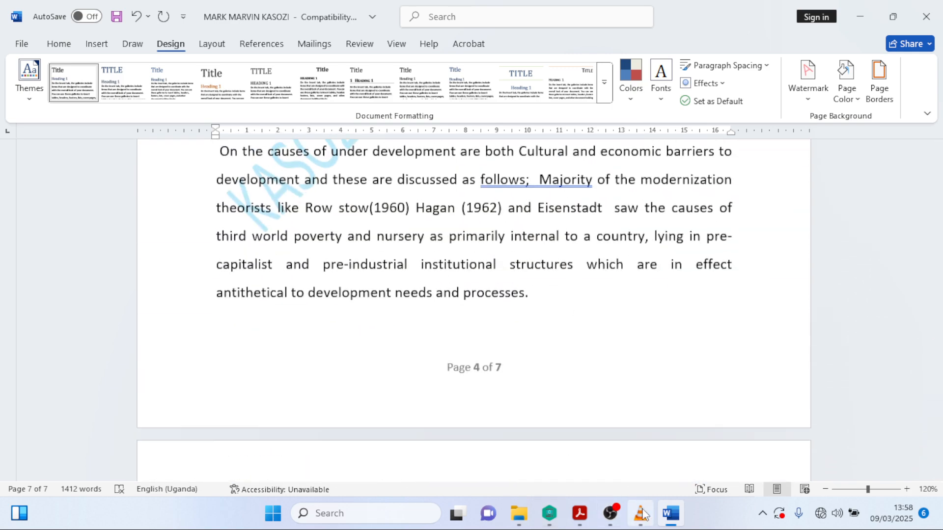
pyautogui.click(580, 513)
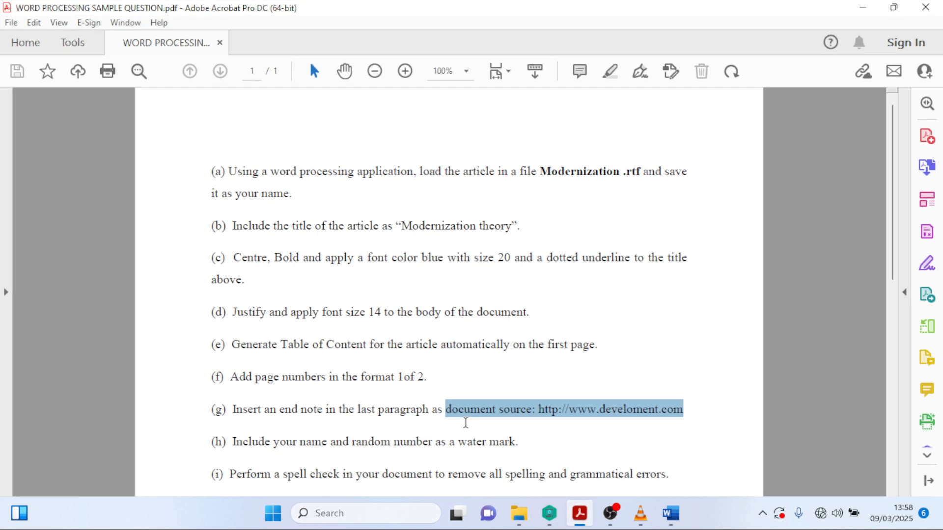
pyautogui.scroll(-3, 466, 423)
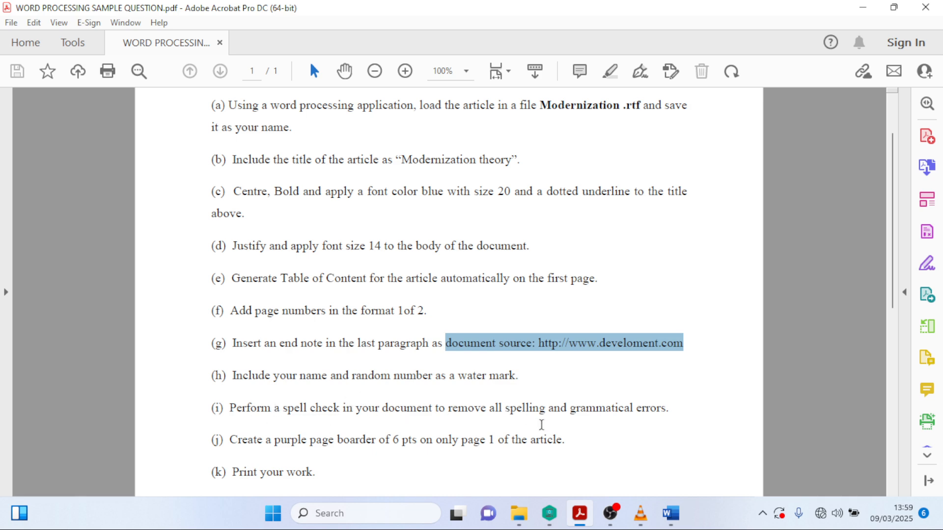
# - Return to the Word article and start the Review tab's spelling and grammar check
pyautogui.hotkey('alt', 'Tab')
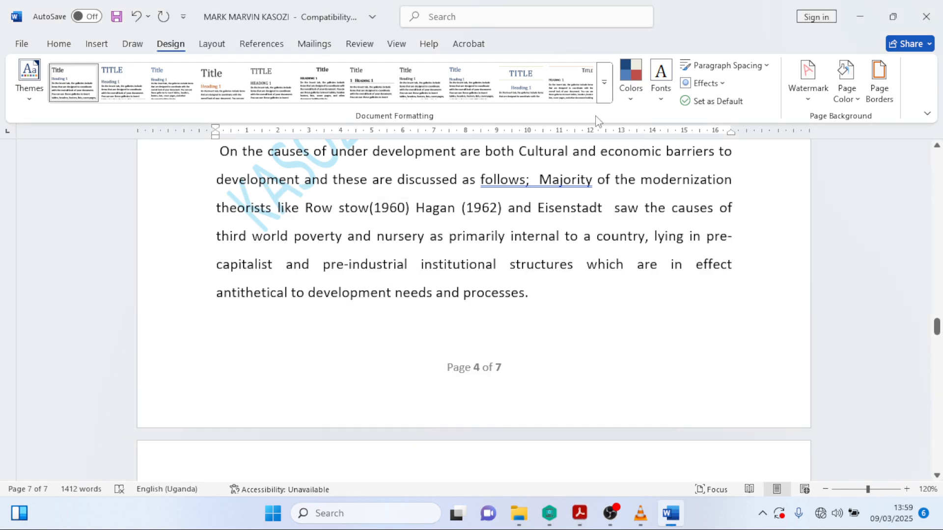
pyautogui.scroll(3, 480, 327)
pyautogui.scroll(7, 480, 327)
pyautogui.moveTo(936, 298); pyautogui.dragTo(941, 152)
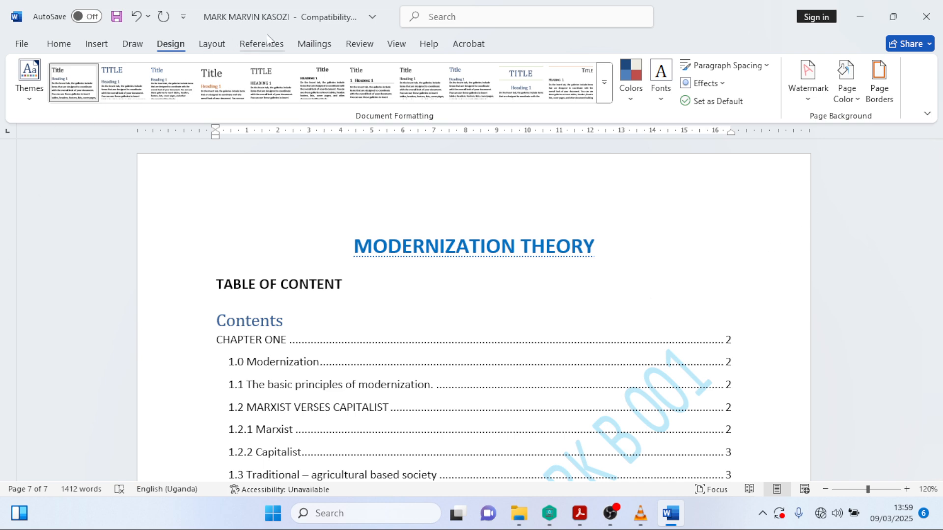
pyautogui.click(357, 49)
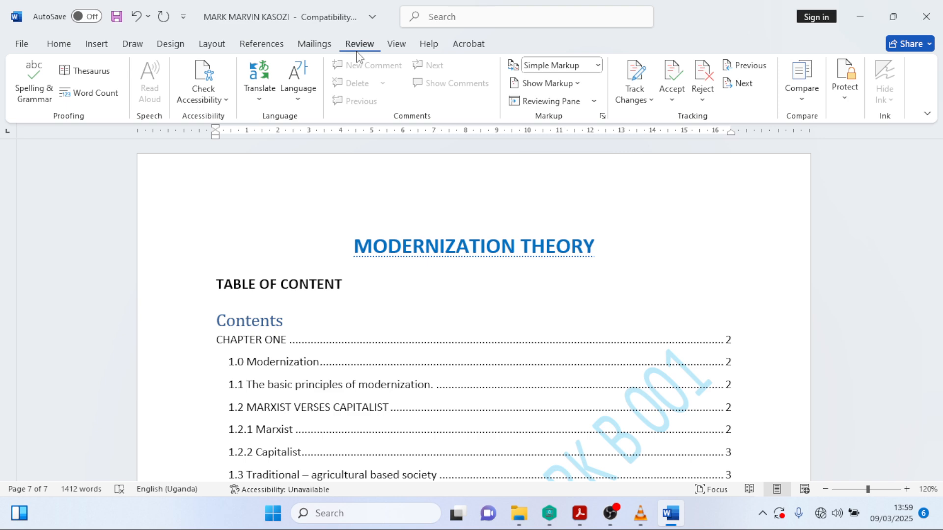
pyautogui.click(38, 96)
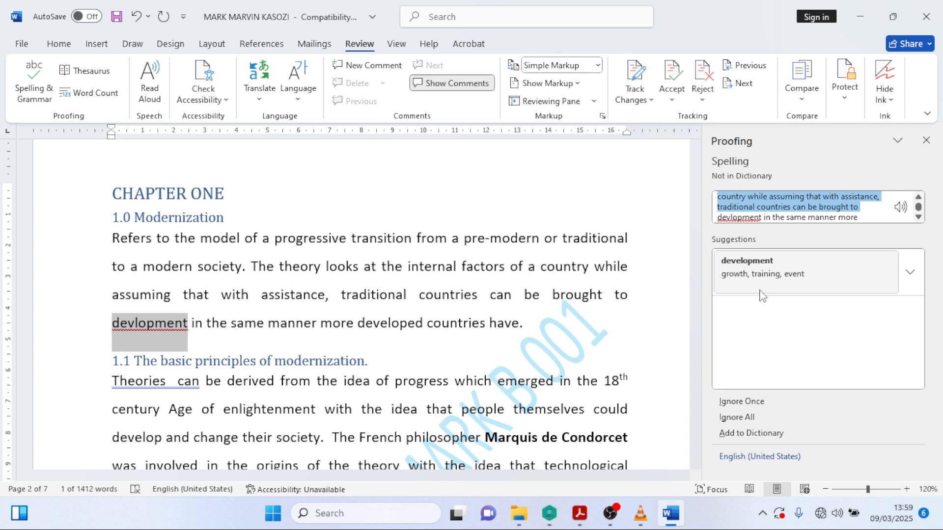
# - Fix development, climate, Rostow's, agriculturally and communal, and space the 'W.W. Rostow' name
pyautogui.click(782, 273)
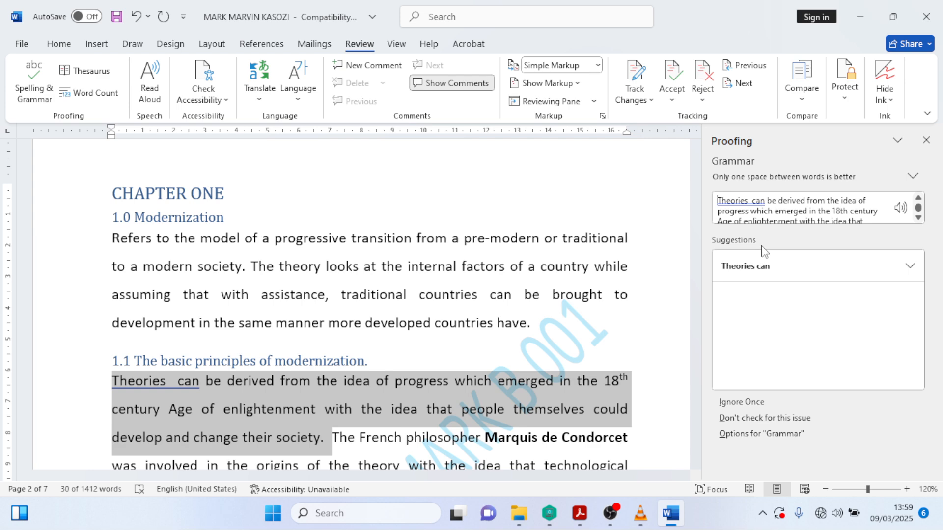
pyautogui.click(744, 273)
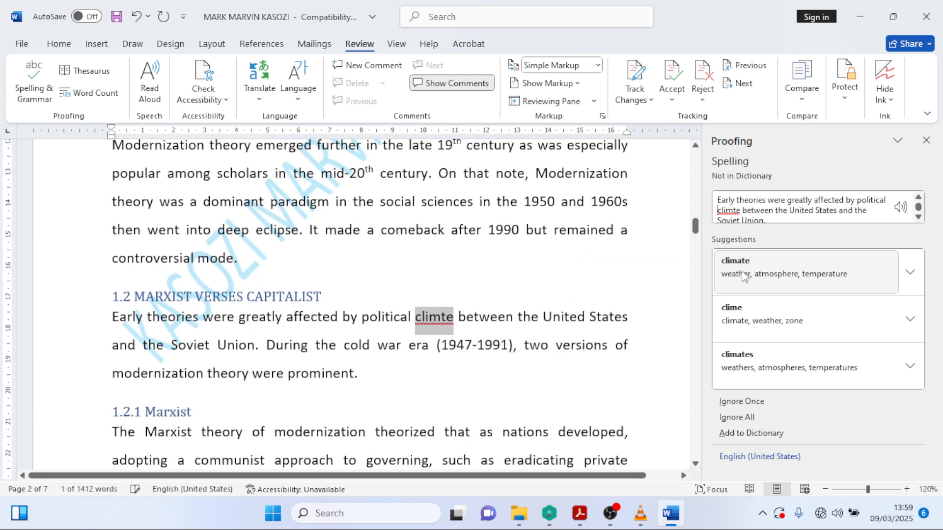
pyautogui.click(744, 275)
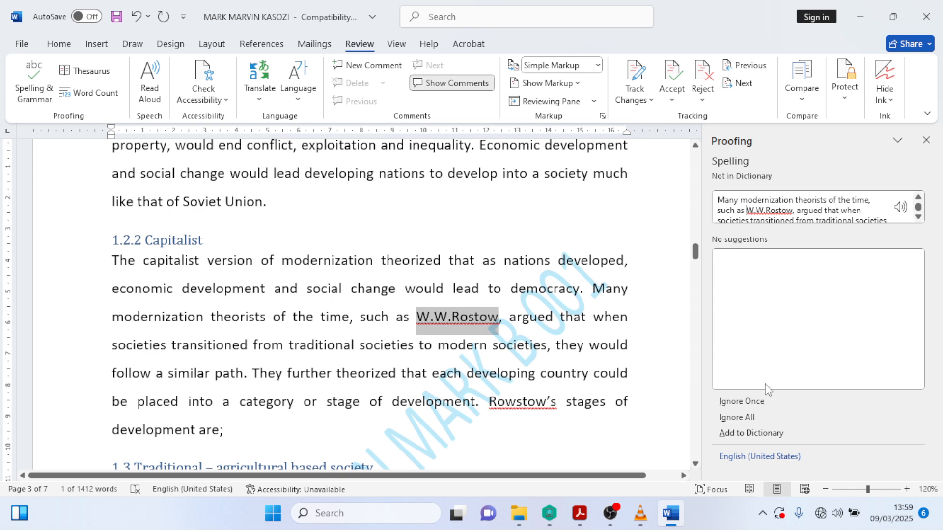
pyautogui.click(737, 416)
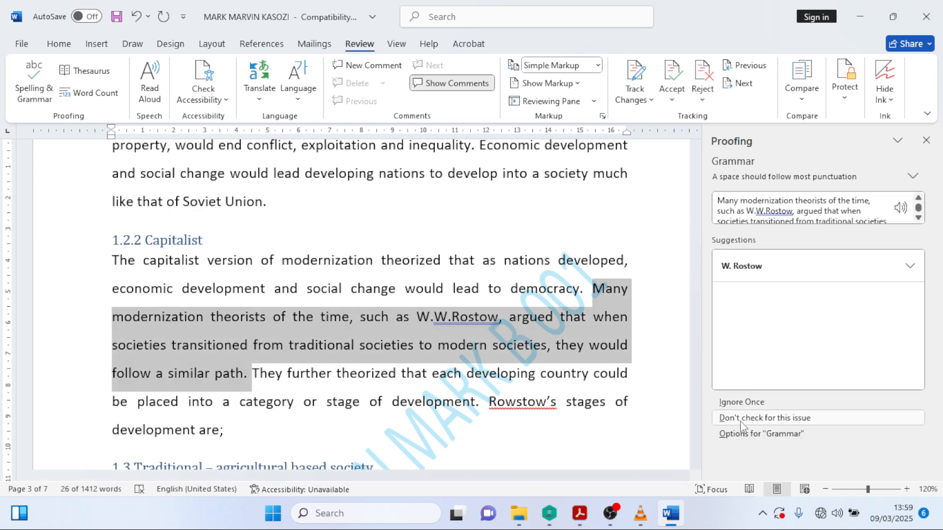
pyautogui.click(754, 273)
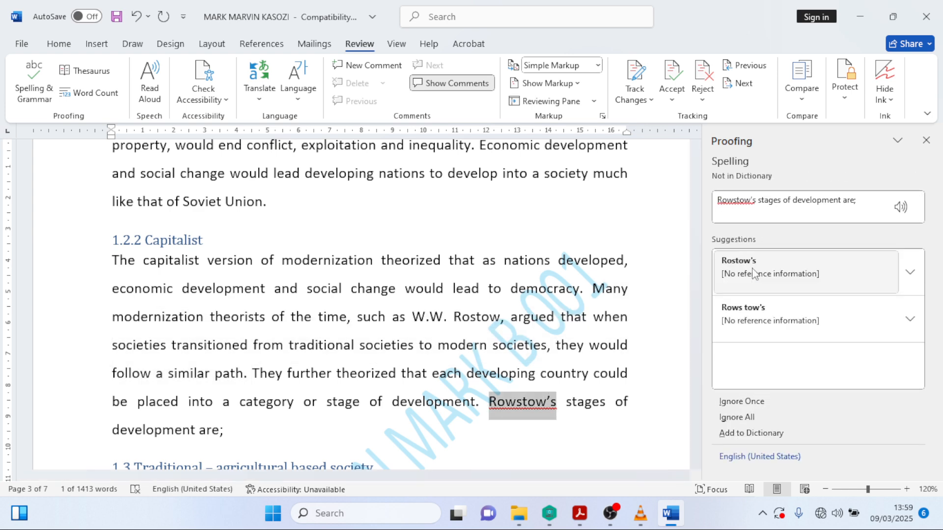
pyautogui.click(752, 268)
pyautogui.click(752, 267)
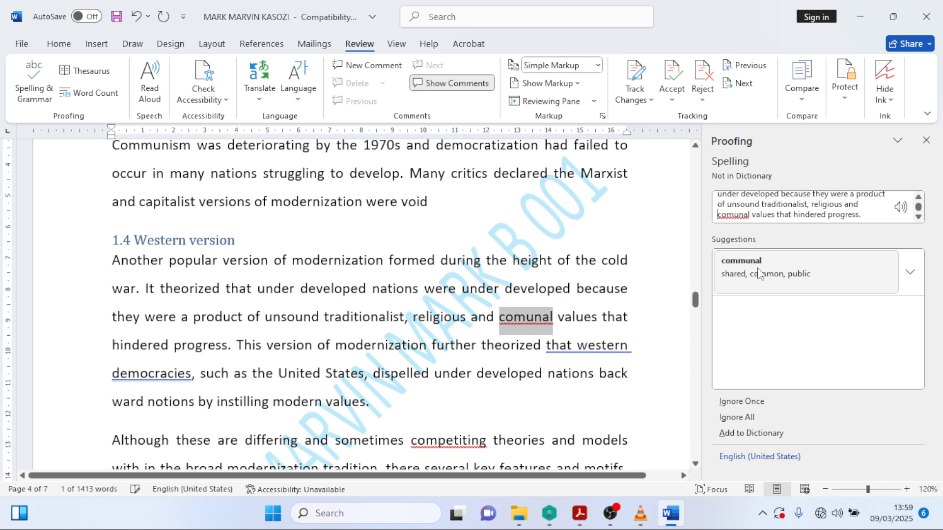
pyautogui.click(758, 274)
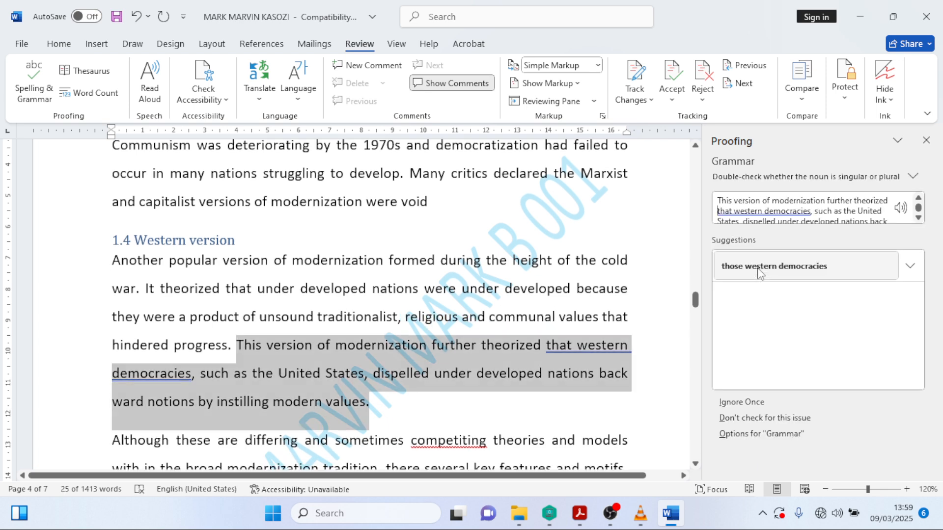
# - Change 'that western' to 'those western', fix competiting, capitalize Stow's, and remove extra spaces
pyautogui.click(760, 268)
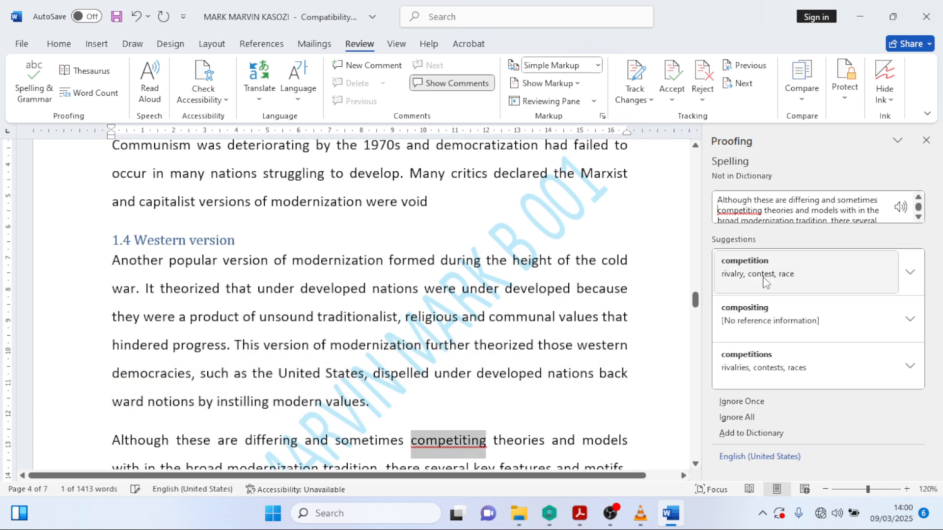
pyautogui.click(763, 280)
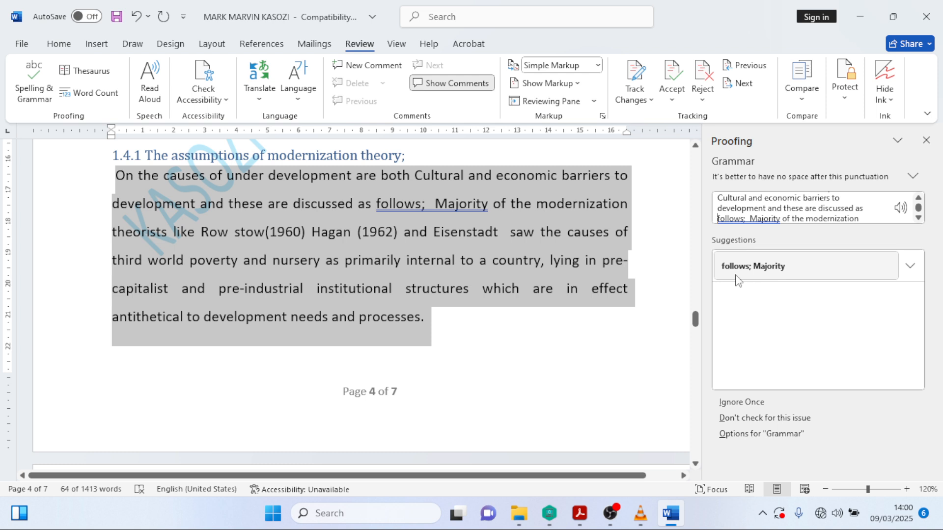
pyautogui.click(772, 274)
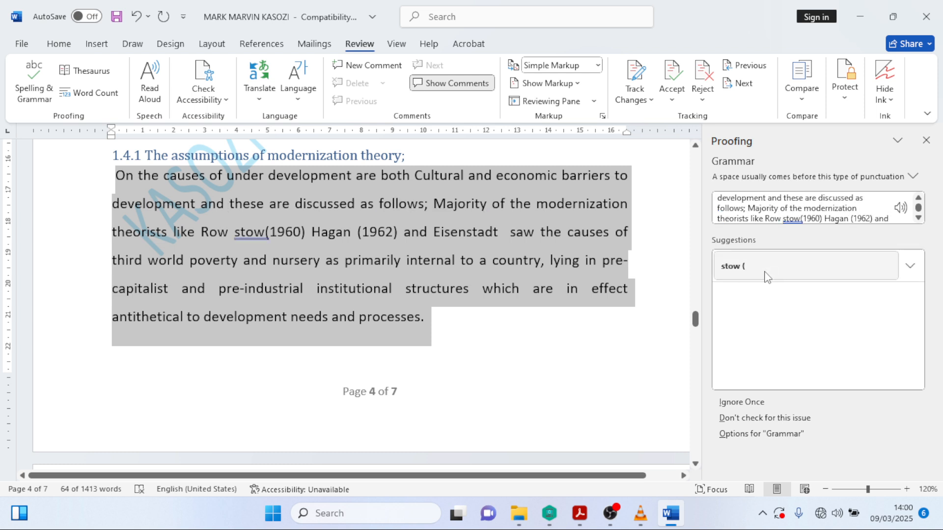
pyautogui.click(767, 275)
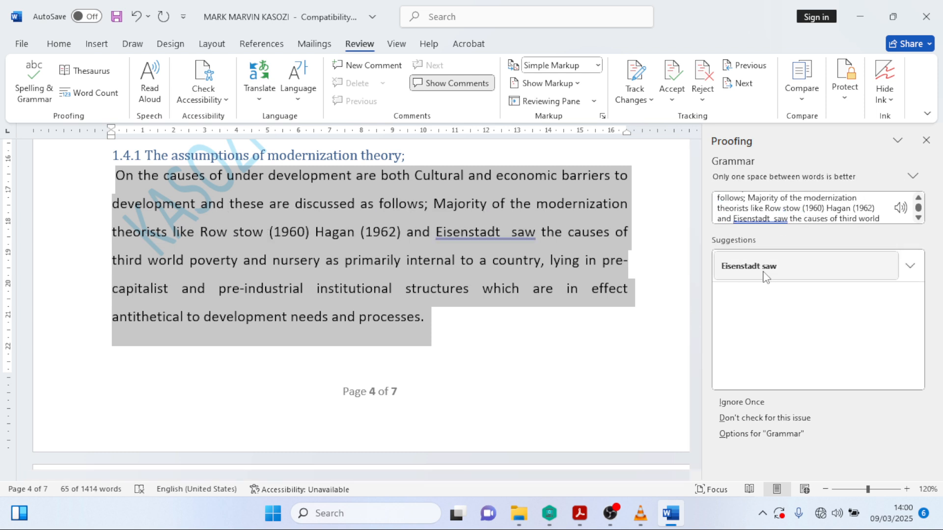
pyautogui.click(764, 277)
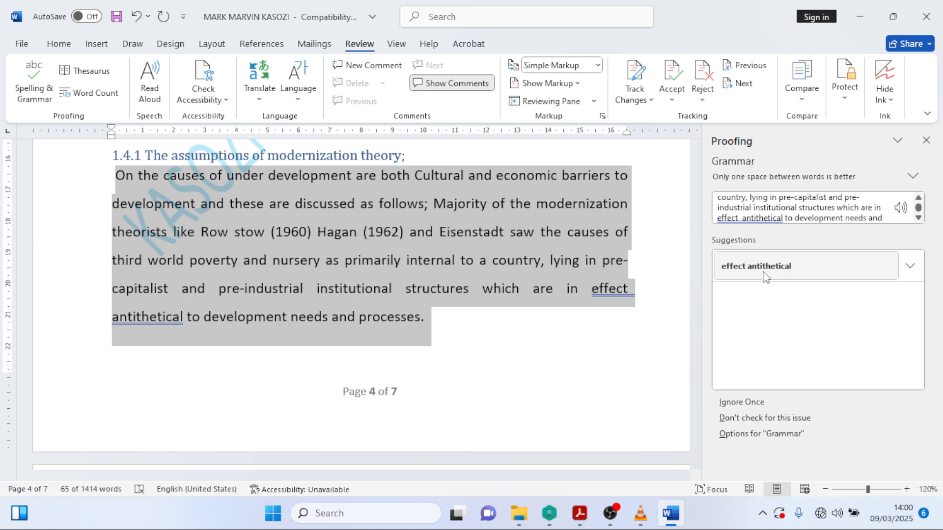
pyautogui.click(764, 277)
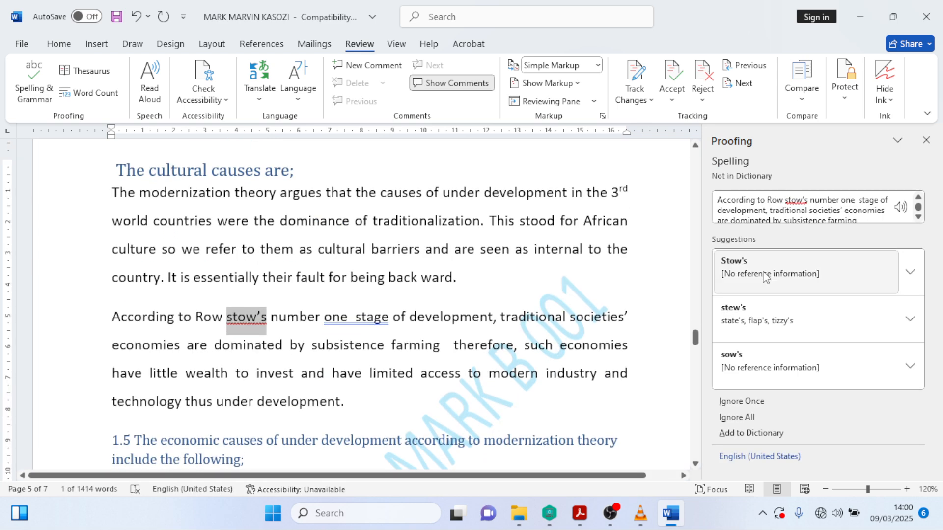
pyautogui.click(765, 275)
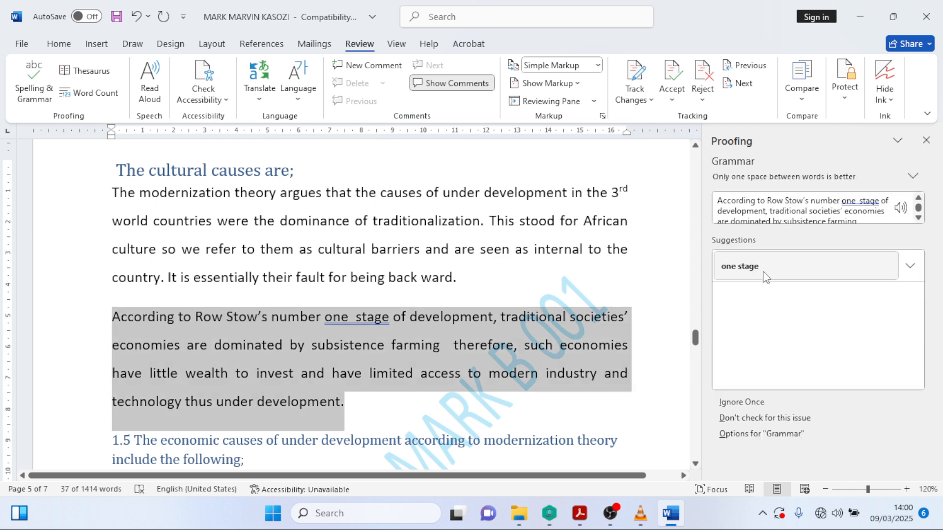
pyautogui.click(764, 277)
pyautogui.click(765, 277)
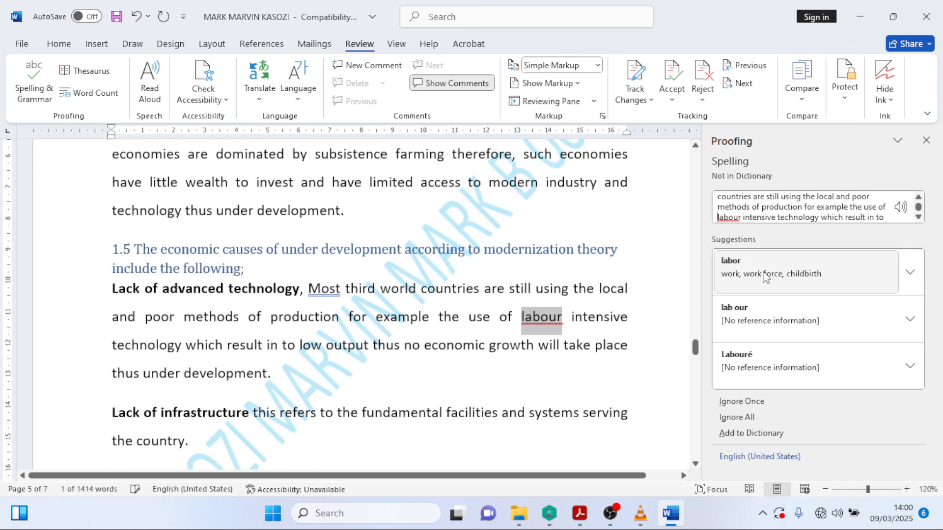
# - Apply labor, lowercase Most, labor-intensive, force, dependents, Ensures, 1.7.0 heading spacing and center's
pyautogui.click(764, 277)
pyautogui.click(764, 277)
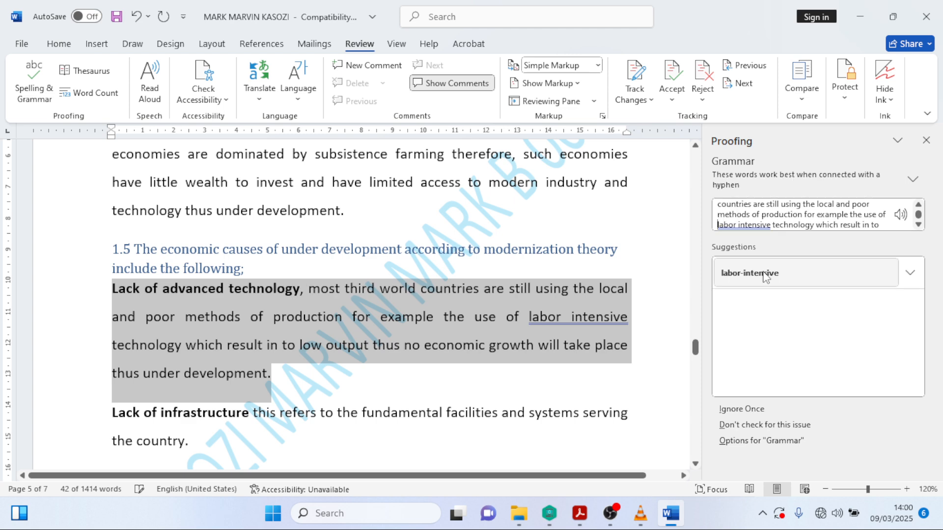
pyautogui.click(764, 275)
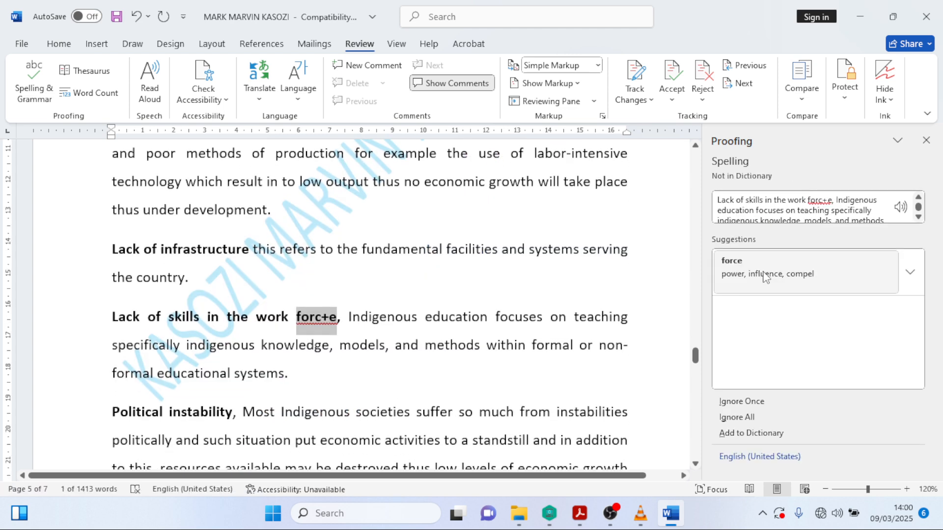
pyautogui.click(764, 275)
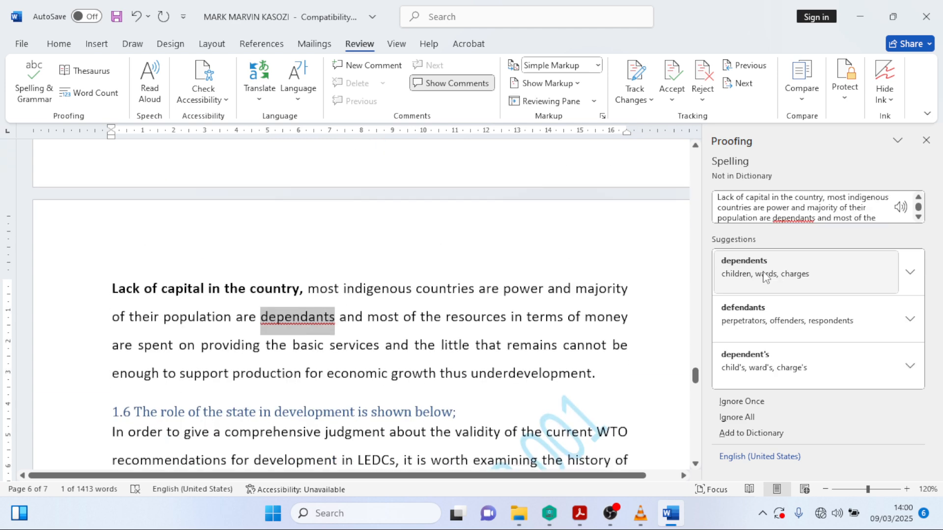
pyautogui.click(764, 275)
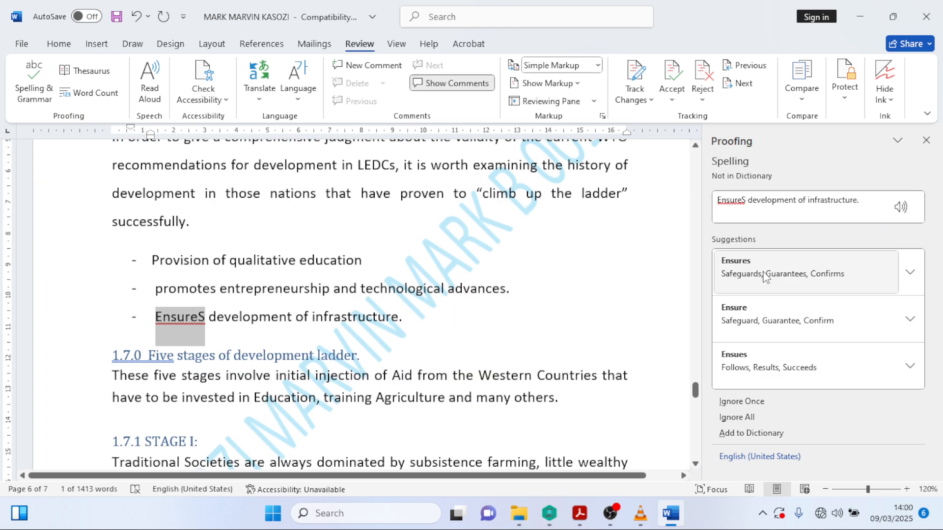
pyautogui.click(765, 274)
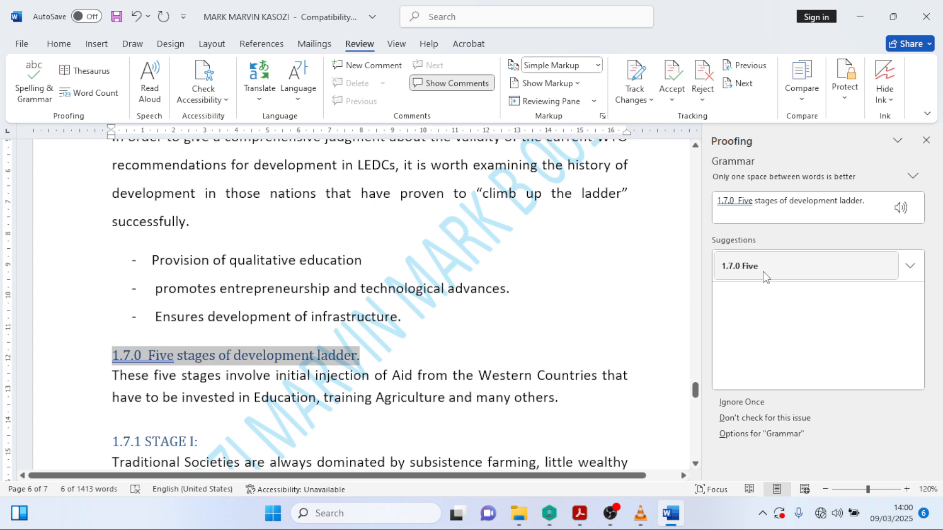
pyautogui.click(764, 273)
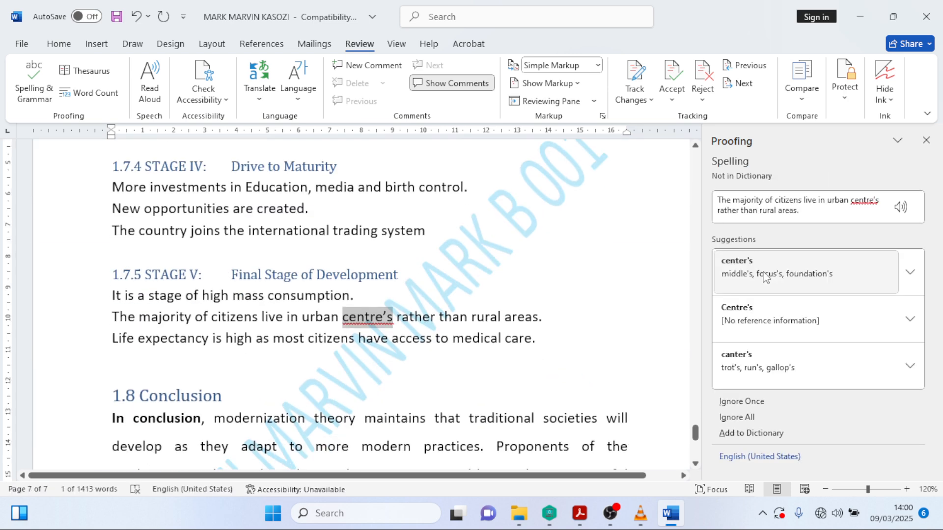
pyautogui.click(765, 275)
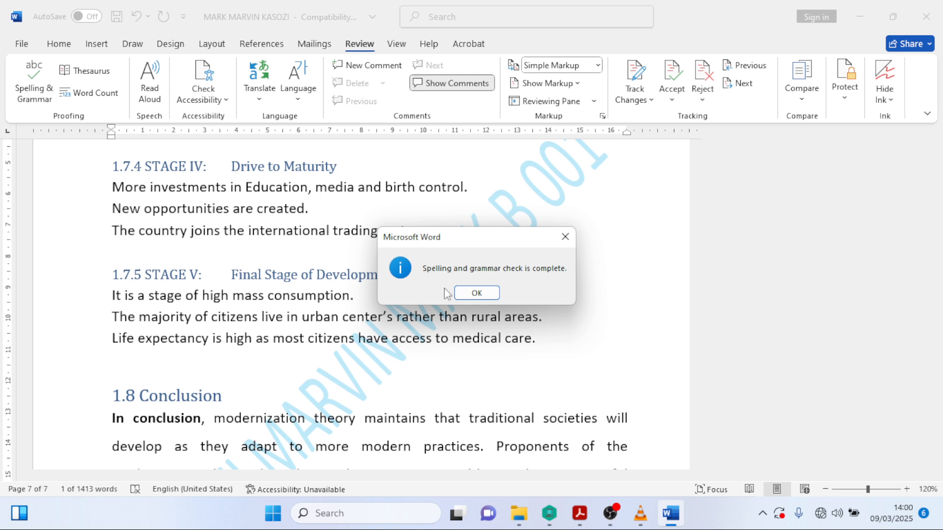
# - Close the check-complete notice and scroll up to the MODERNIZATION THEORY title and contents
pyautogui.moveTo(473, 258); pyautogui.dragTo(608, 295)
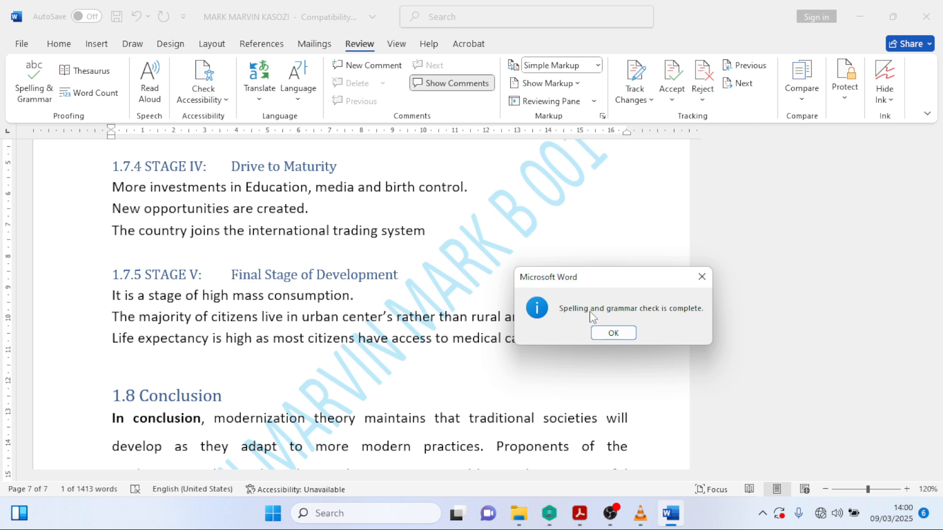
pyautogui.click(613, 333)
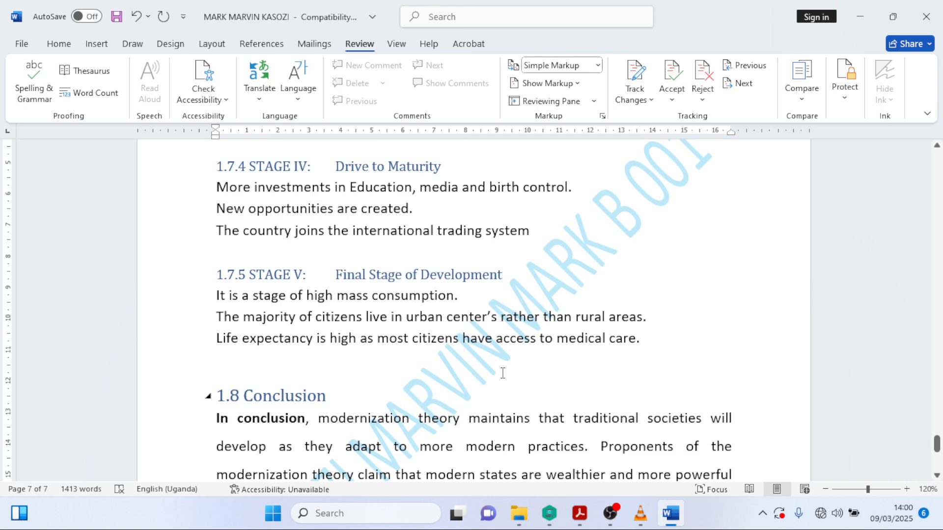
pyautogui.scroll(-5, 503, 365)
pyautogui.scroll(10, 479, 364)
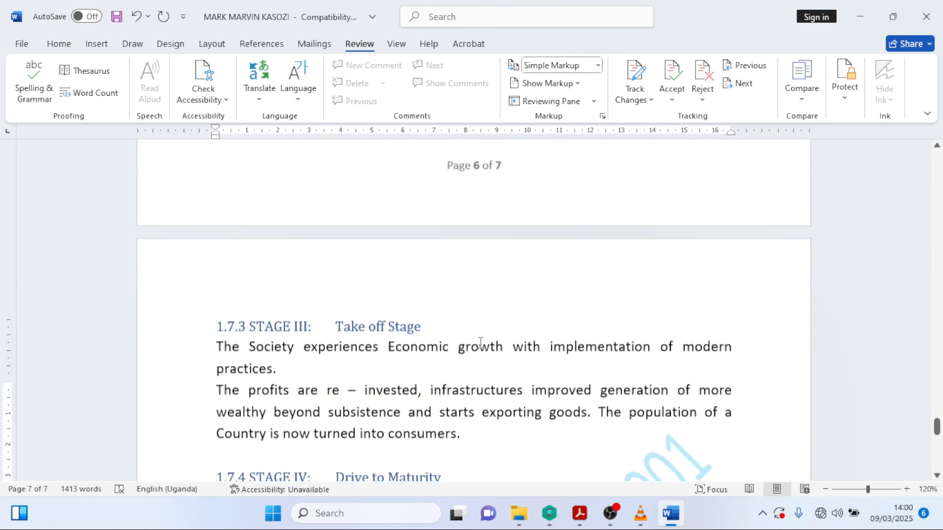
pyautogui.scroll(12, 480, 342)
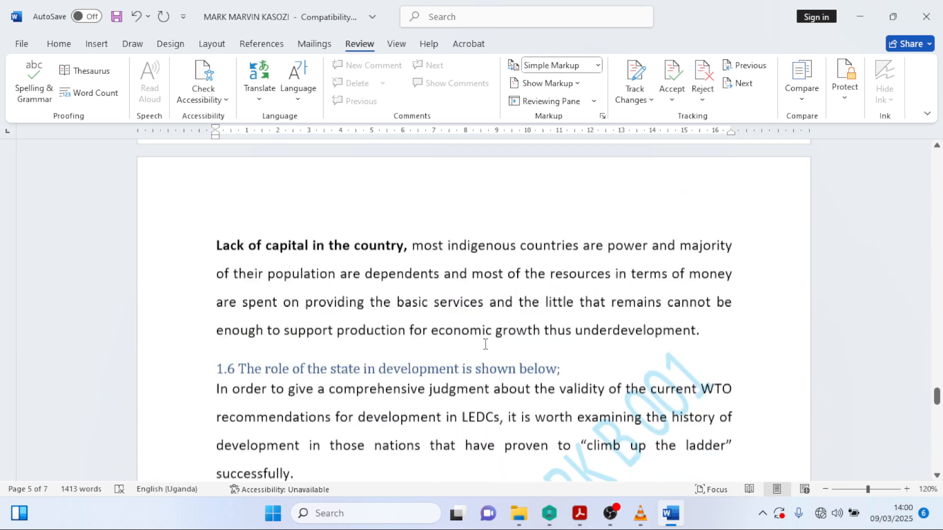
pyautogui.scroll(-6, 491, 345)
pyautogui.scroll(10, 505, 347)
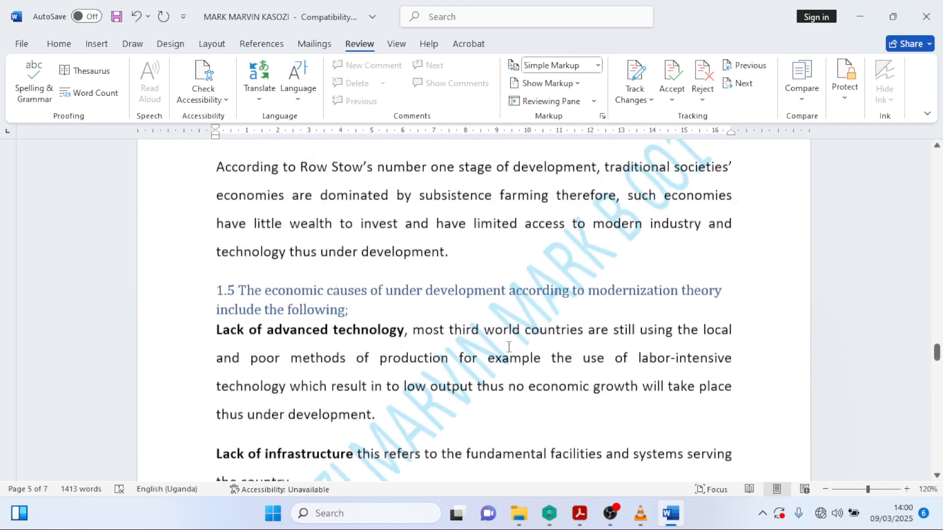
pyautogui.scroll(20, 509, 347)
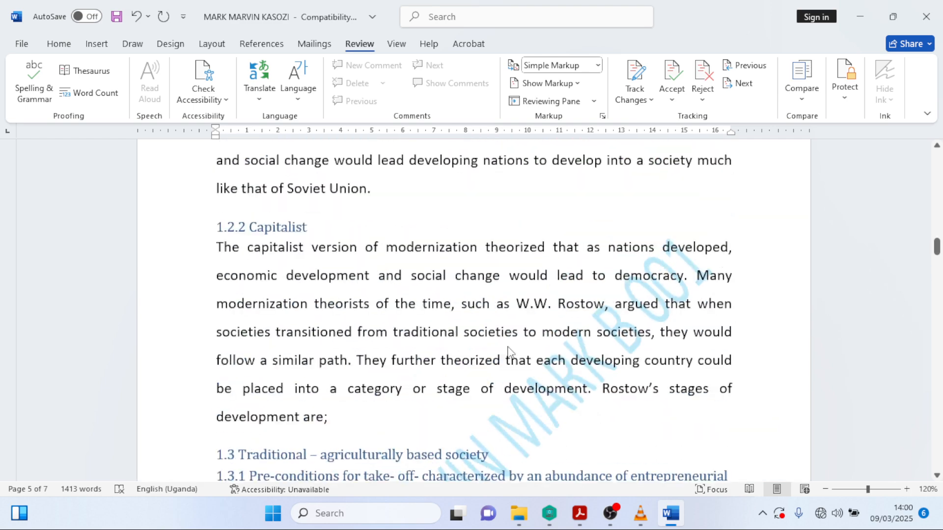
pyautogui.scroll(20, 508, 350)
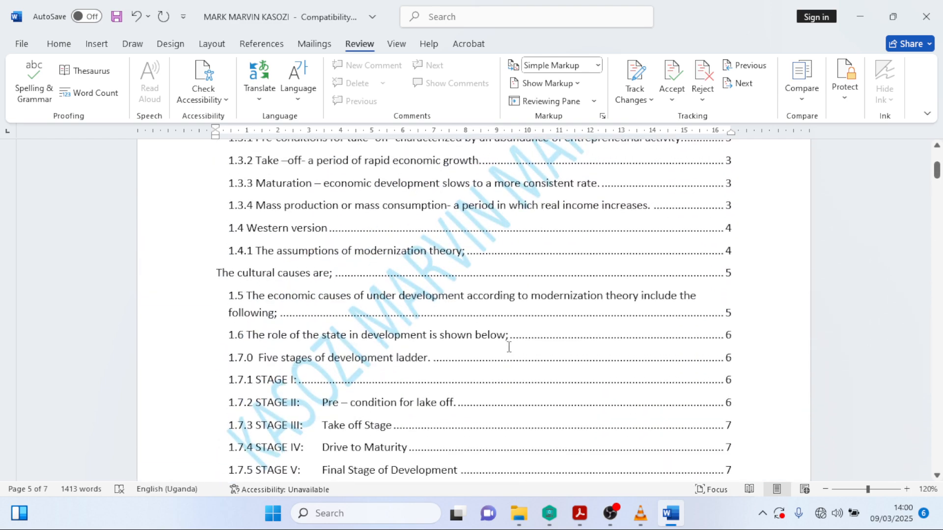
pyautogui.scroll(8, 508, 346)
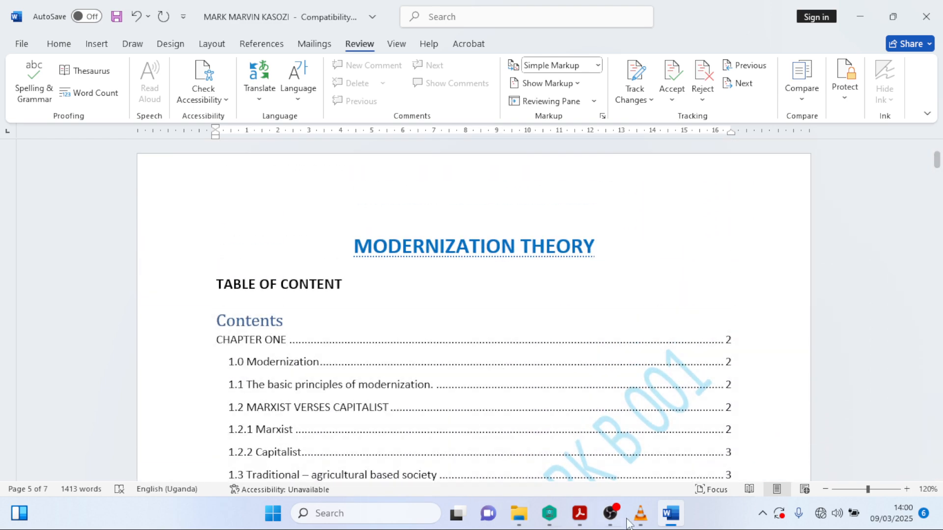
pyautogui.click(580, 513)
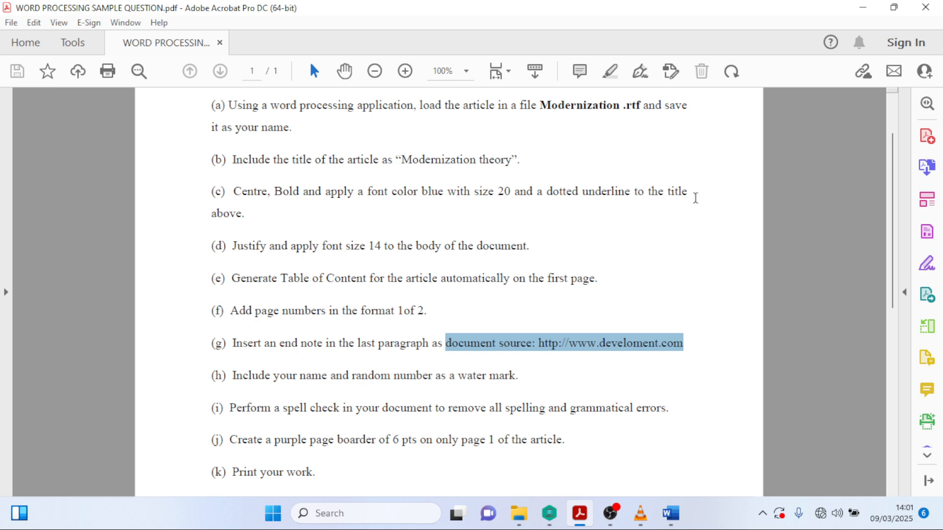
pyautogui.click(863, 13)
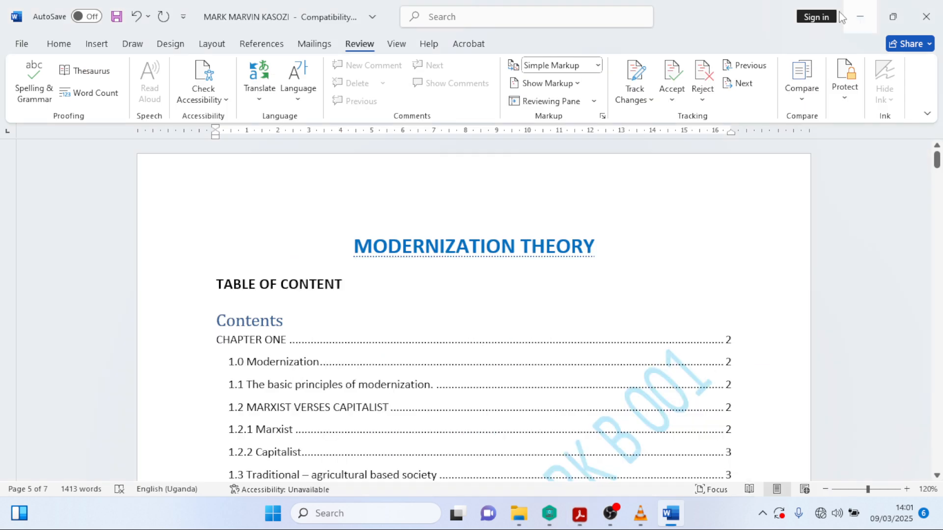
# - From page 1, open Design > Page Borders to reach the Borders and Shading dialog
pyautogui.click(343, 287)
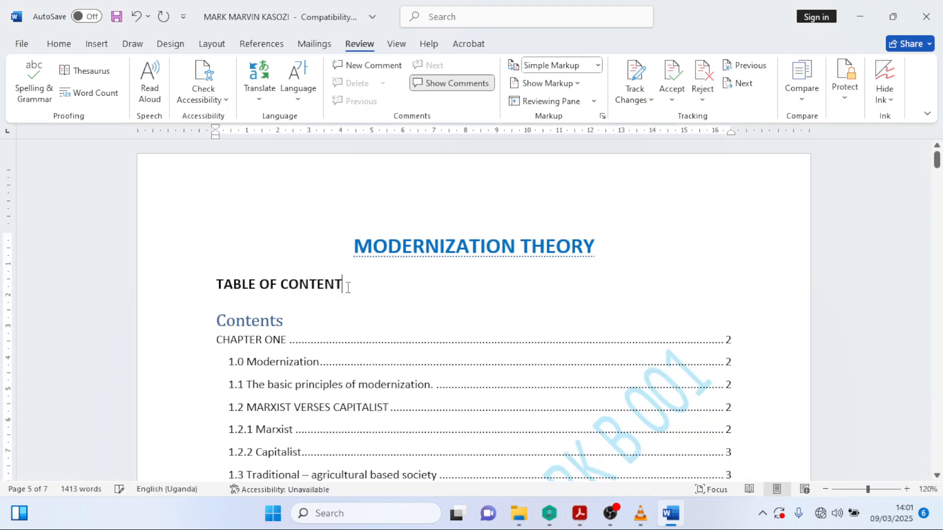
pyautogui.click(172, 44)
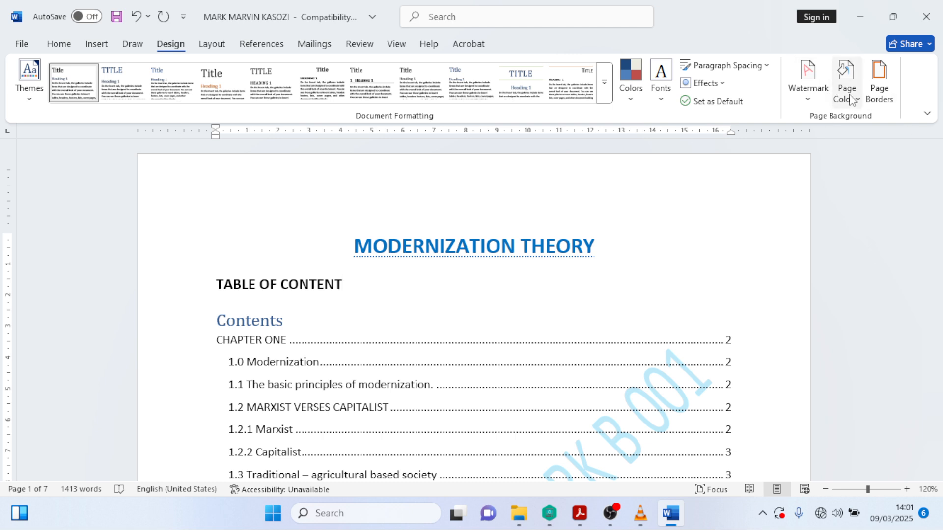
pyautogui.click(60, 45)
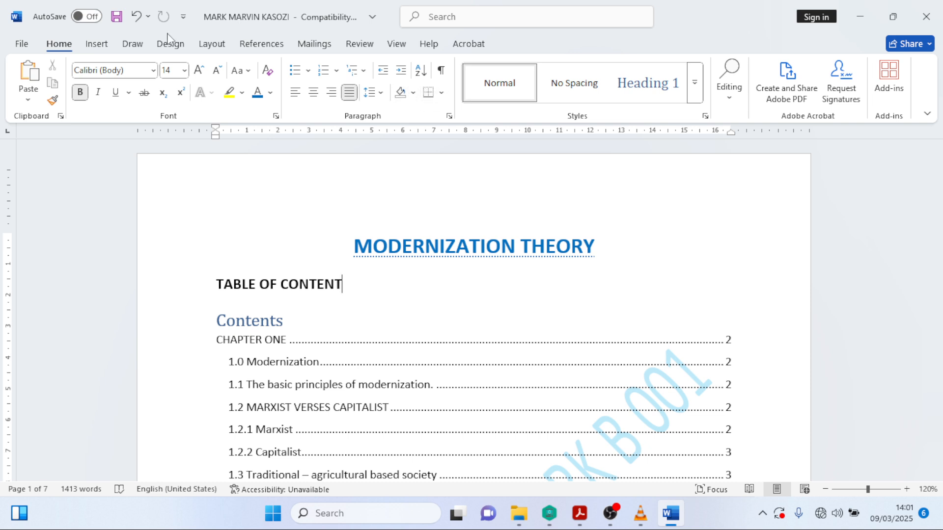
pyautogui.click(185, 49)
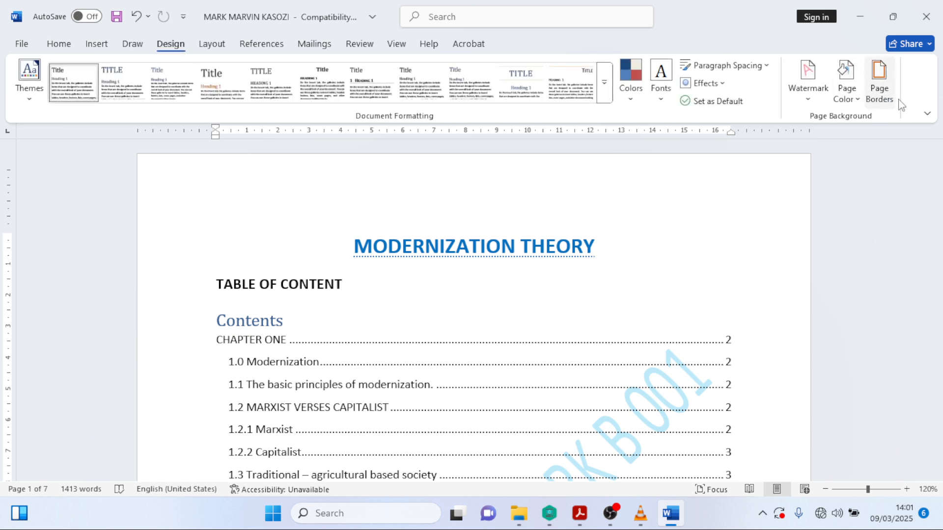
pyautogui.click(879, 83)
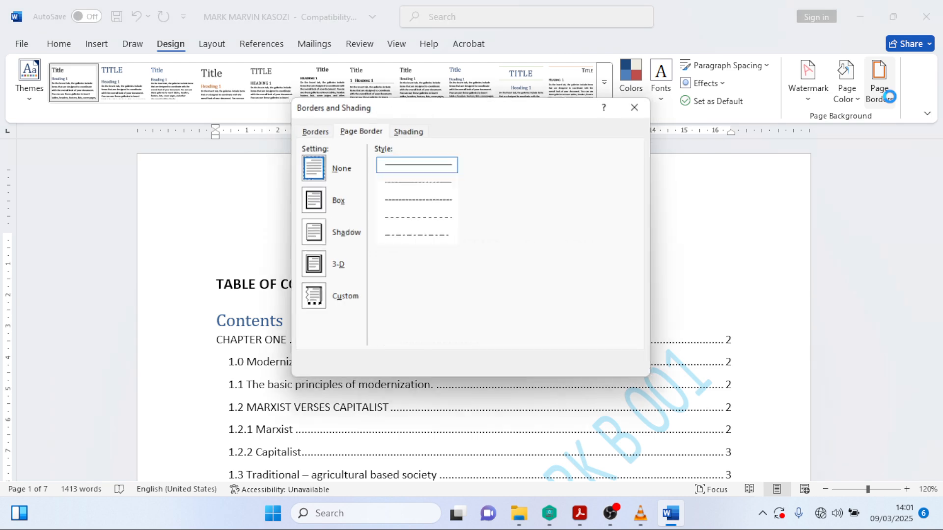
# - Set a purple 6 pt Box page border applied to this section's first page only
pyautogui.click(317, 266)
pyautogui.click(321, 208)
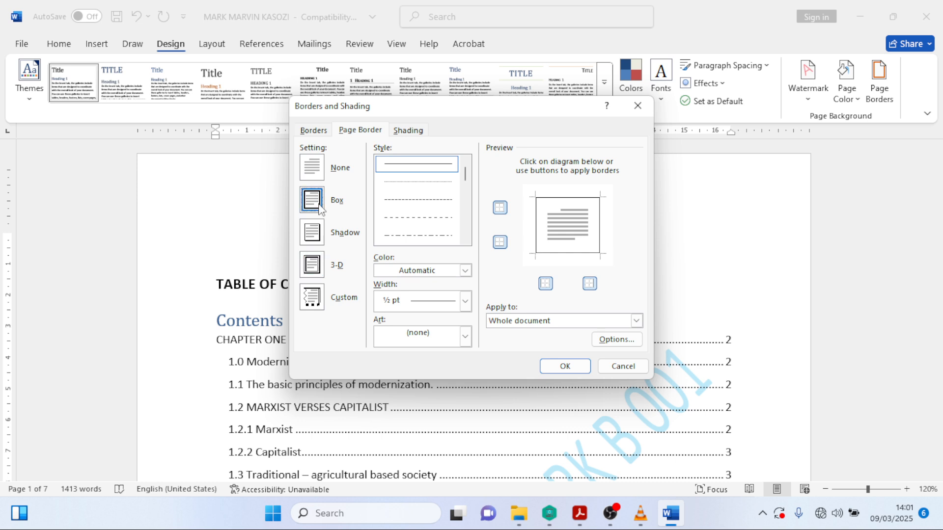
pyautogui.click(465, 270)
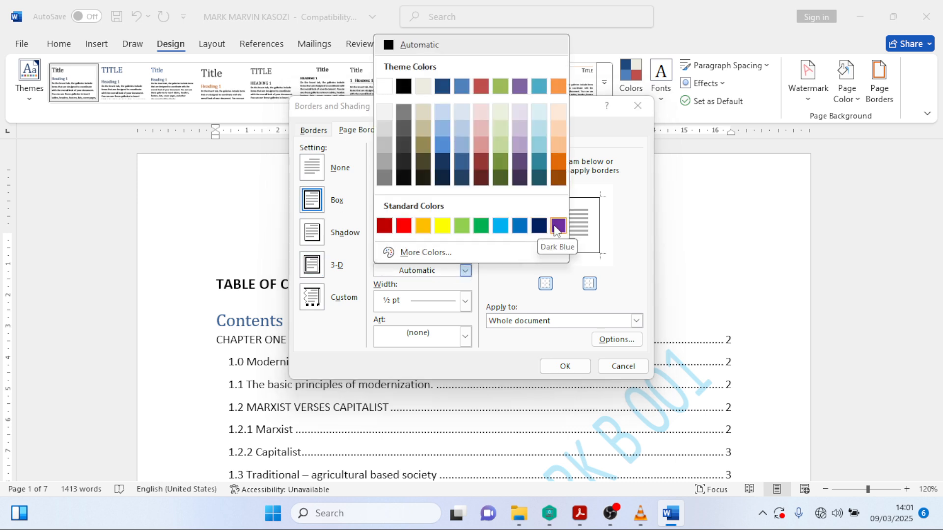
pyautogui.click(558, 226)
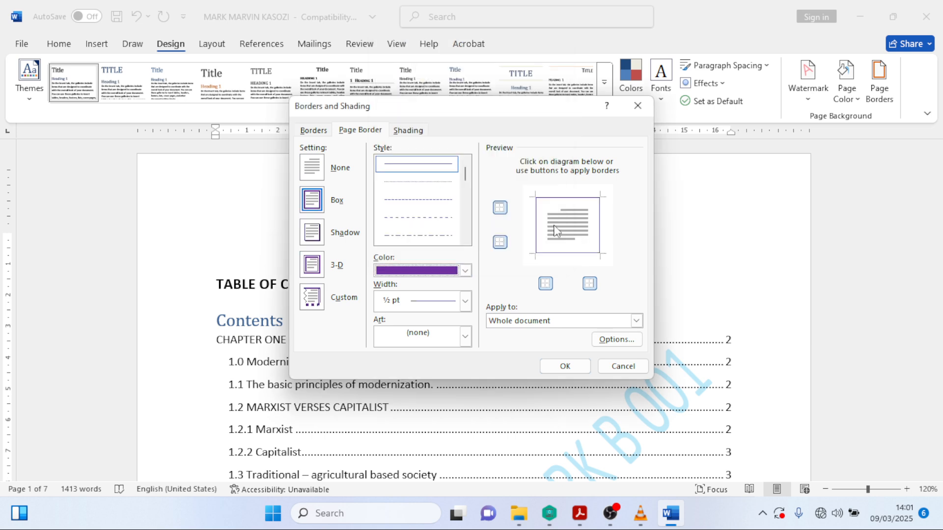
pyautogui.click(464, 301)
pyautogui.click(430, 465)
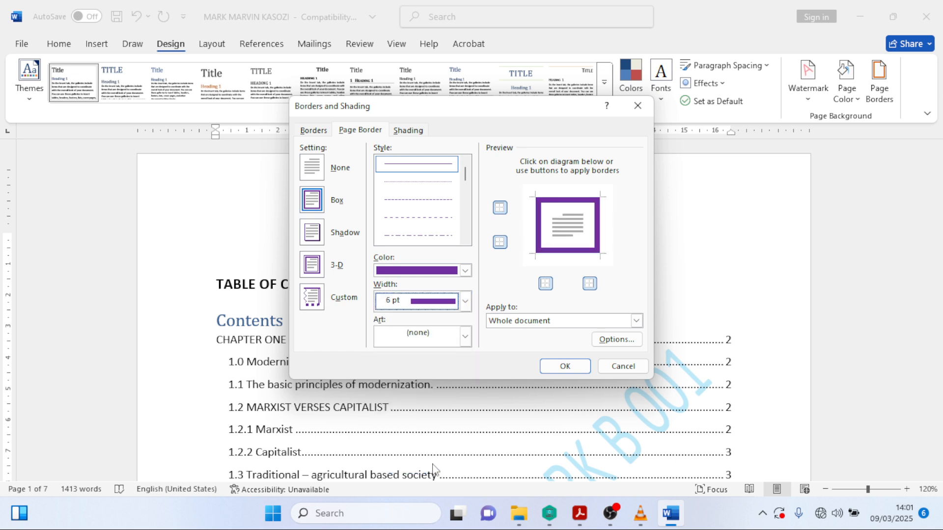
pyautogui.click(635, 321)
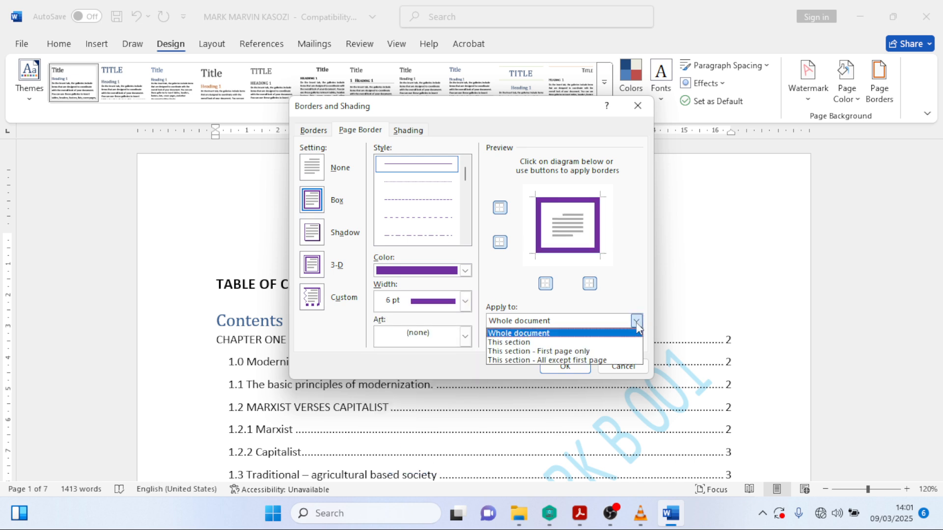
pyautogui.click(566, 352)
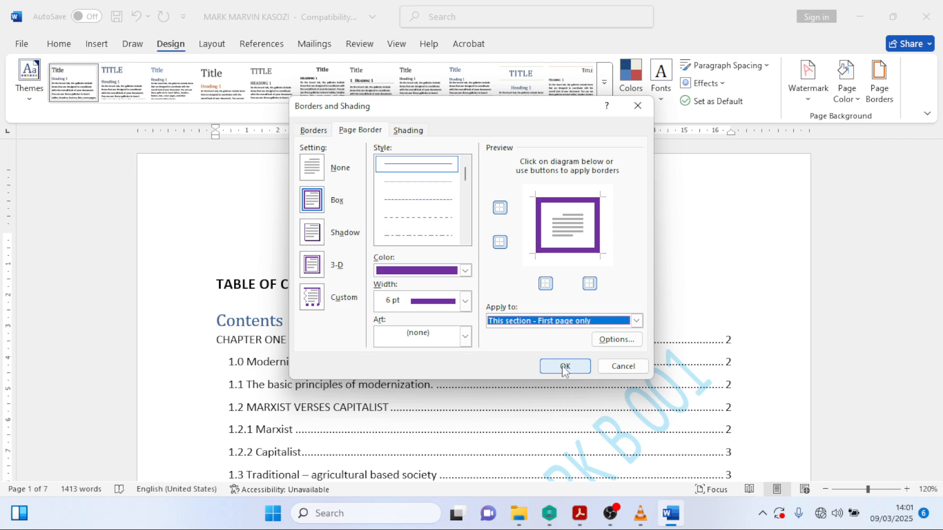
pyautogui.click(565, 366)
pyautogui.scroll(-2, 604, 324)
# - Scroll through the pages to verify only page 1 has the purple border, then bring Acrobat forward
pyautogui.scroll(-12, 604, 324)
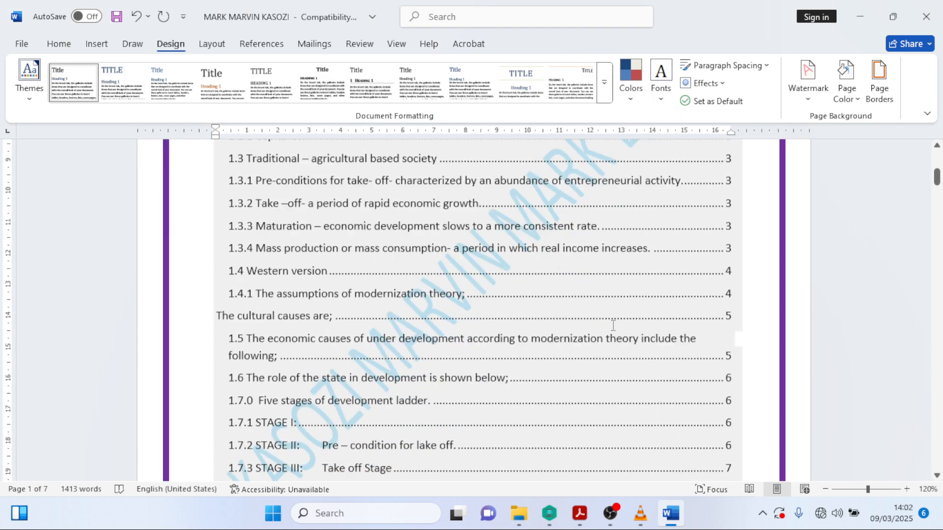
pyautogui.scroll(-7, 632, 328)
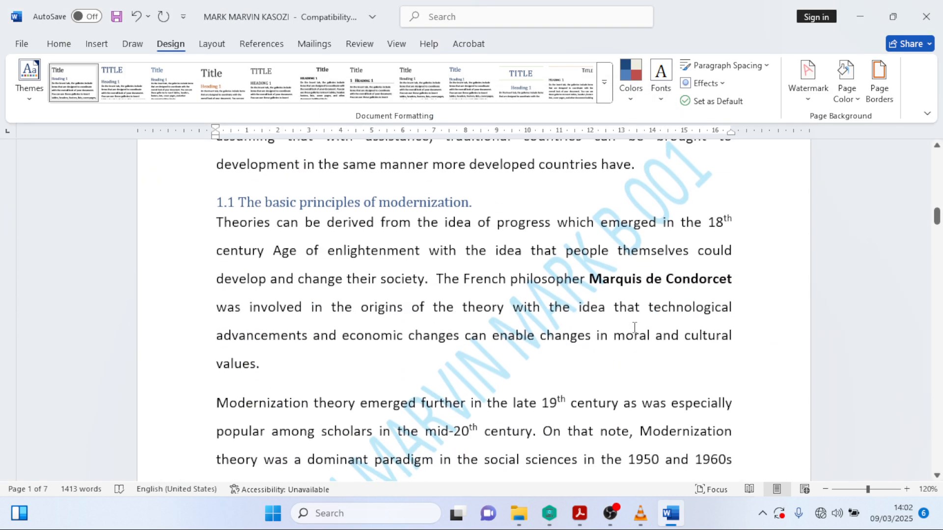
pyautogui.keyDown('ctrl'); pyautogui.scroll(-7, 626, 327); pyautogui.keyUp('ctrl')
pyautogui.keyDown('ctrl'); pyautogui.scroll(-4, 623, 325); pyautogui.keyUp('ctrl')
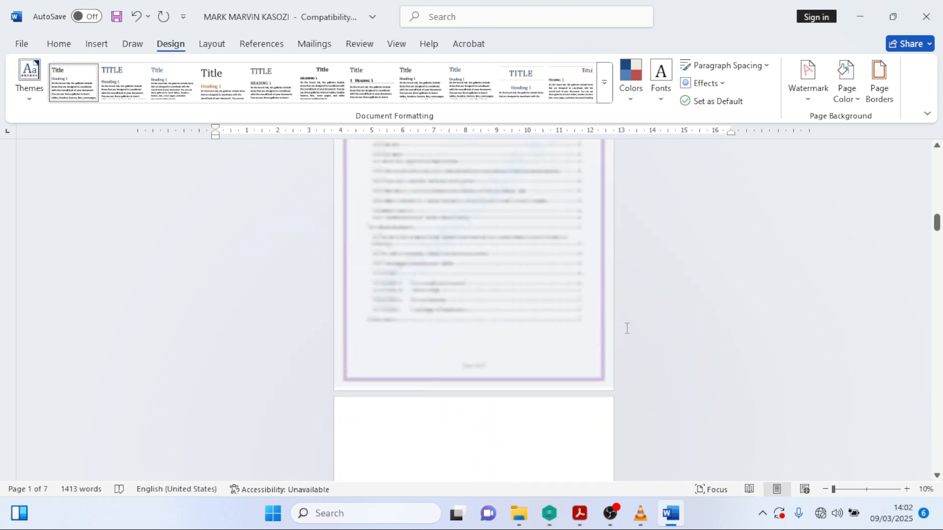
pyautogui.keyDown('ctrl'); pyautogui.scroll(3, 641, 346); pyautogui.keyUp('ctrl')
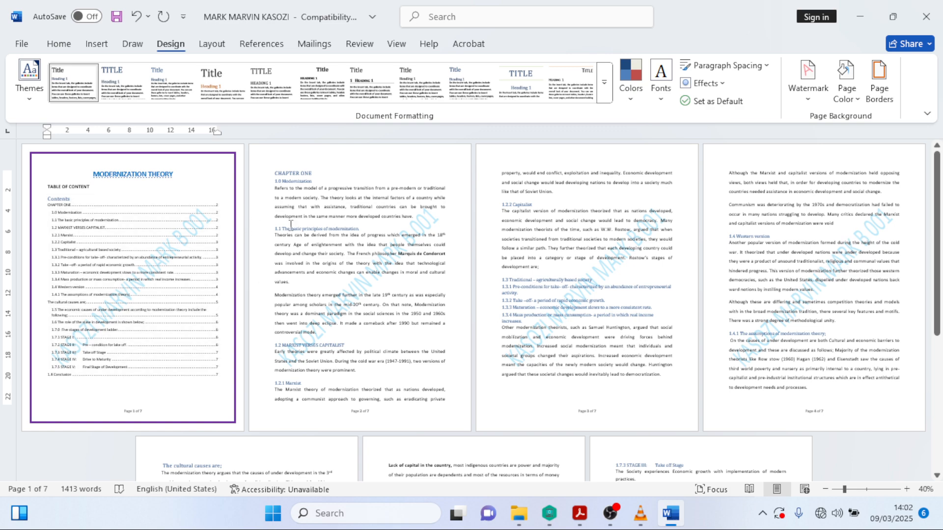
pyautogui.keyDown('ctrl'); pyautogui.scroll(10, 811, 279); pyautogui.keyUp('ctrl')
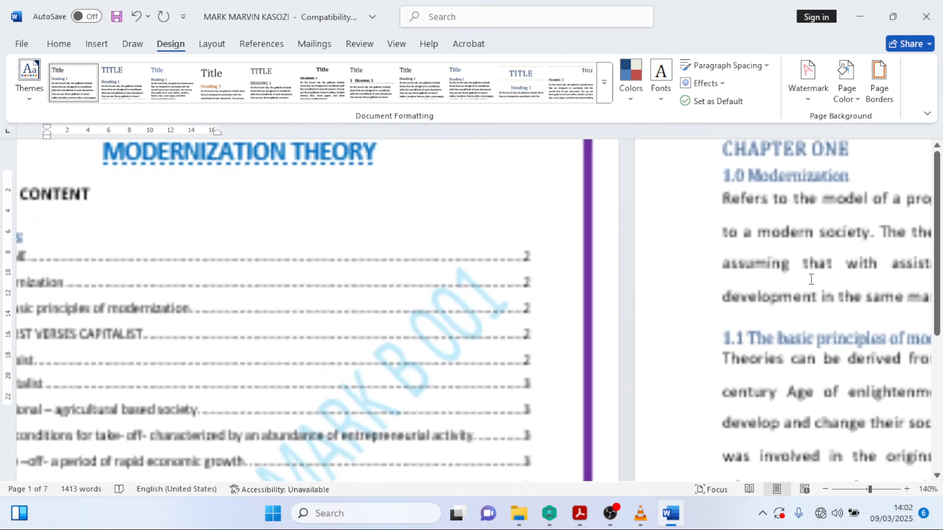
pyautogui.keyDown('ctrl'); pyautogui.scroll(-3, 811, 279); pyautogui.keyUp('ctrl')
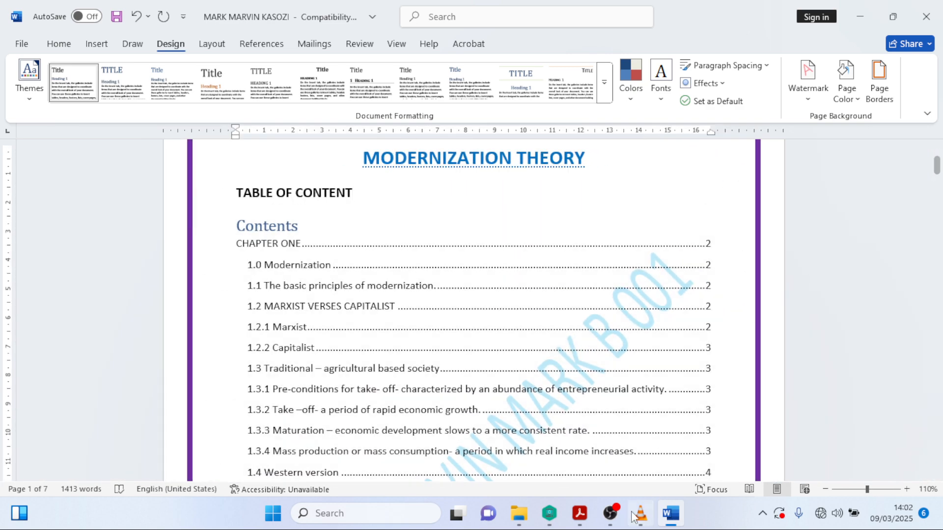
pyautogui.click(579, 513)
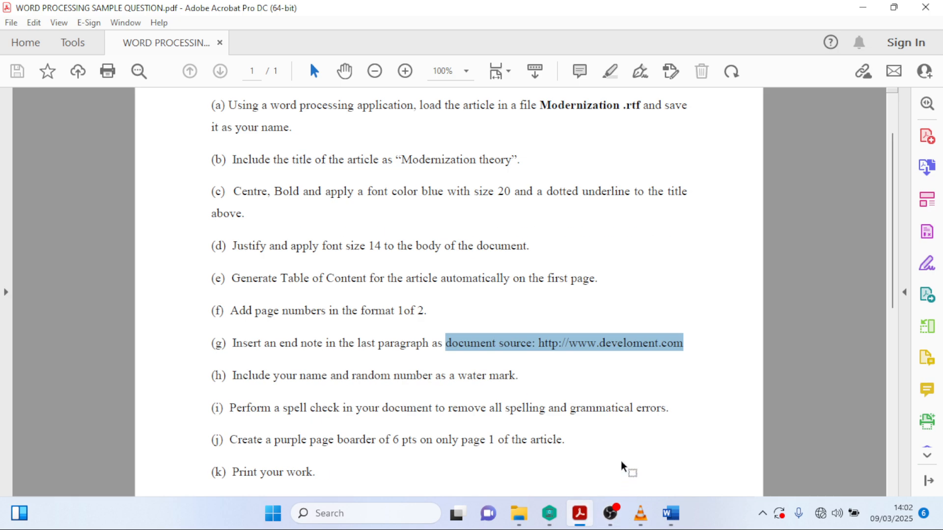
# - Read the PDF's remaining tasks through 'Print your work', then minimize Acrobat back to Word
pyautogui.scroll(-5, 539, 431)
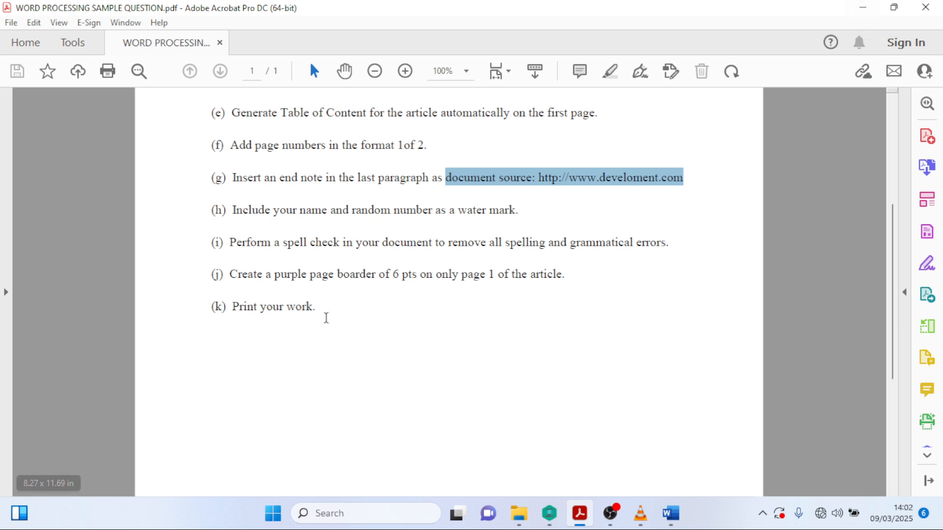
pyautogui.click(863, 8)
pyautogui.scroll(3, 501, 231)
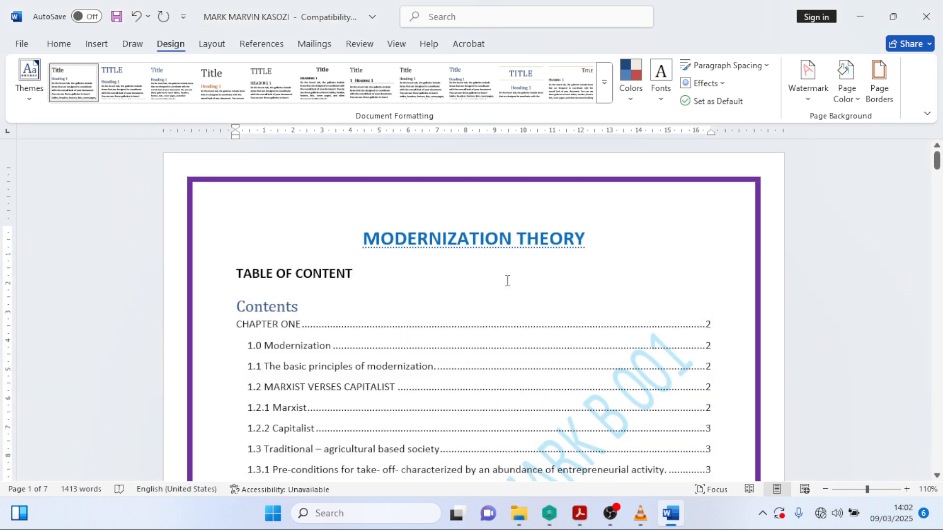
# - Open File > Print to preview the bordered first page
pyautogui.click(20, 44)
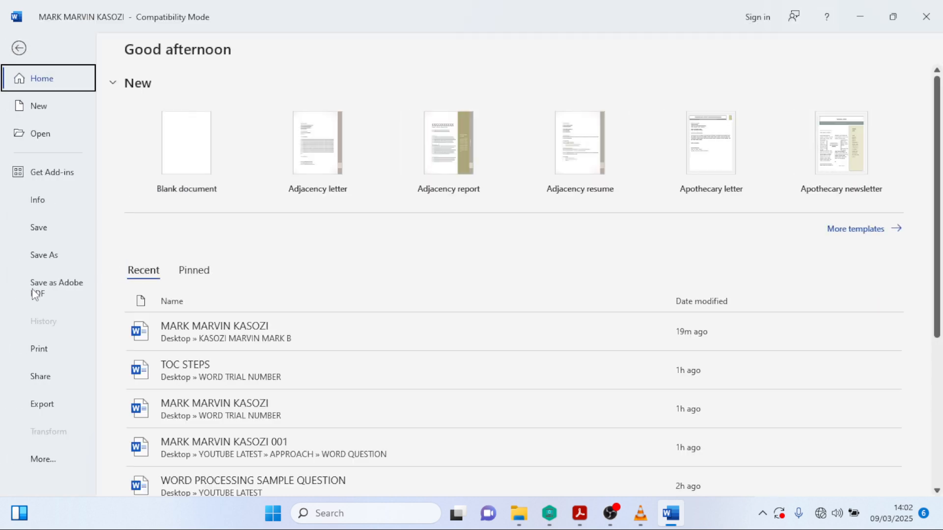
pyautogui.click(45, 352)
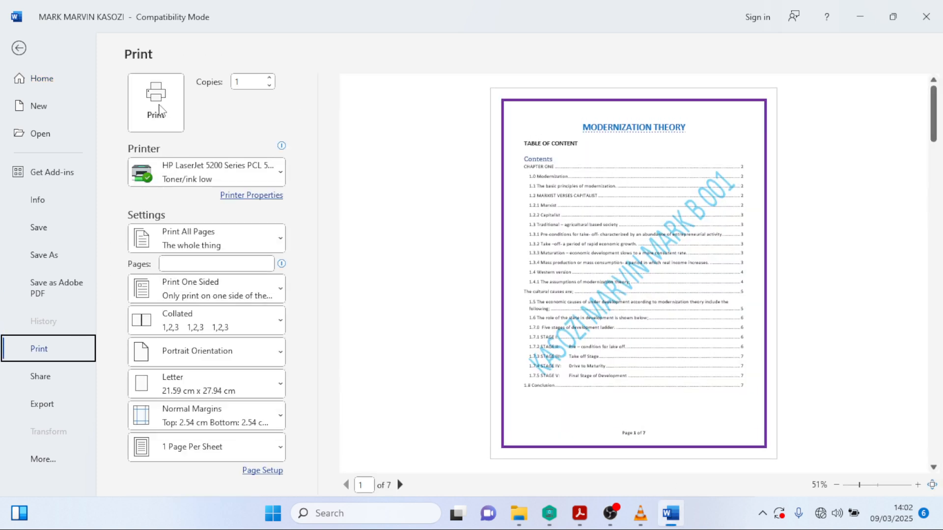
# - Print on the HP LaserJet 5200 Series using Manually Print on Both Sides
pyautogui.click(251, 169)
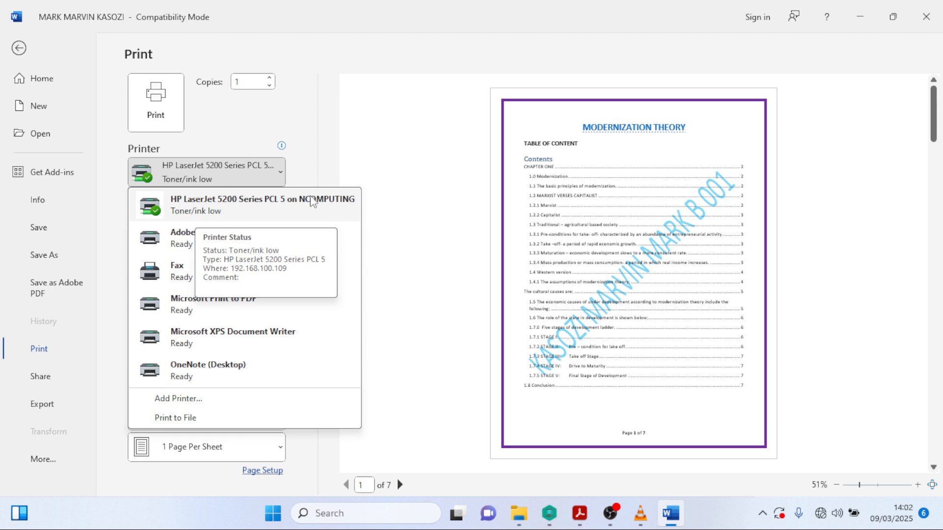
pyautogui.click(313, 210)
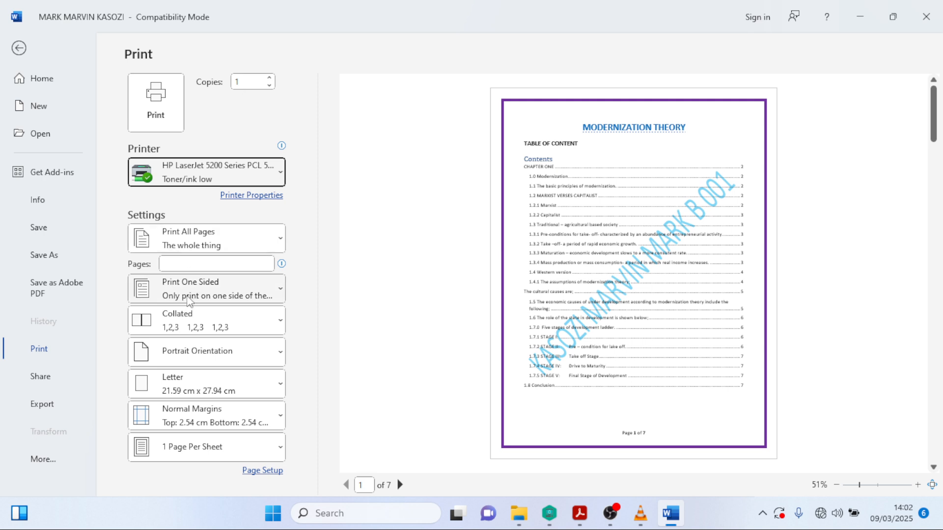
pyautogui.click(193, 295)
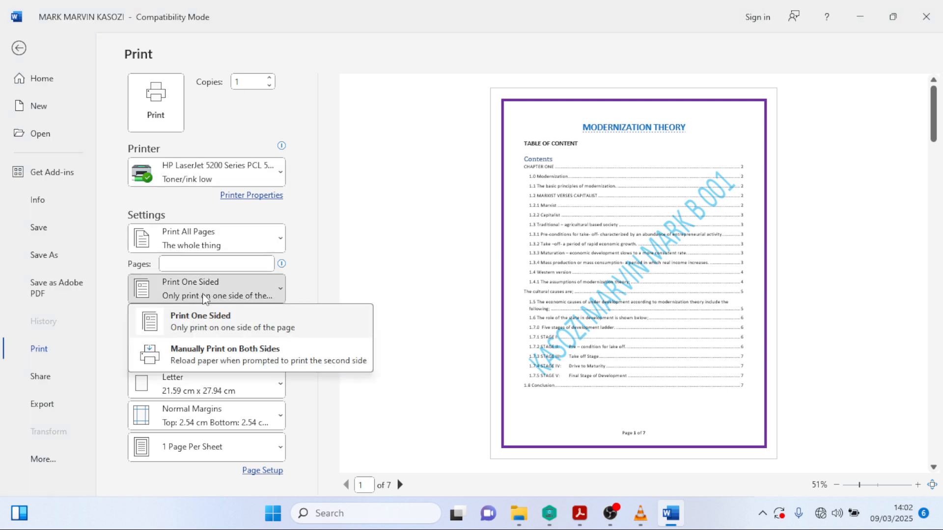
pyautogui.click(244, 350)
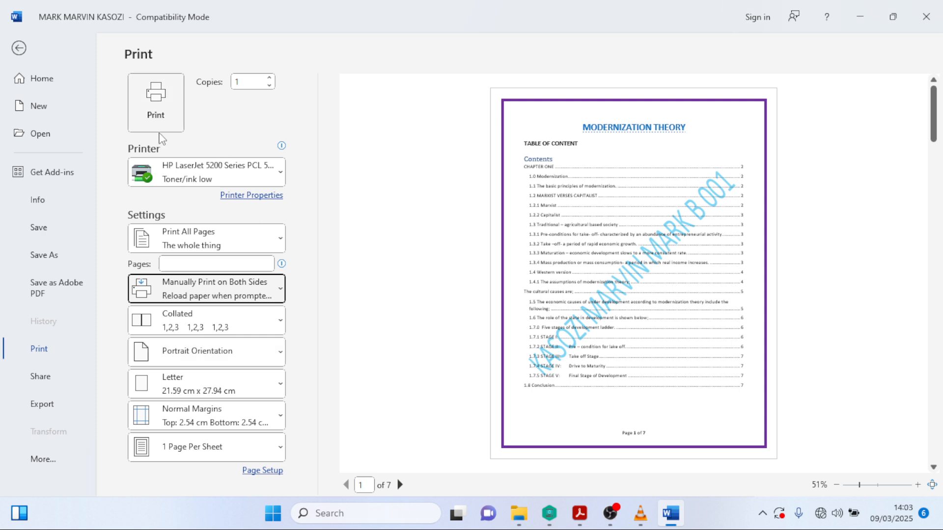
pyautogui.click(164, 118)
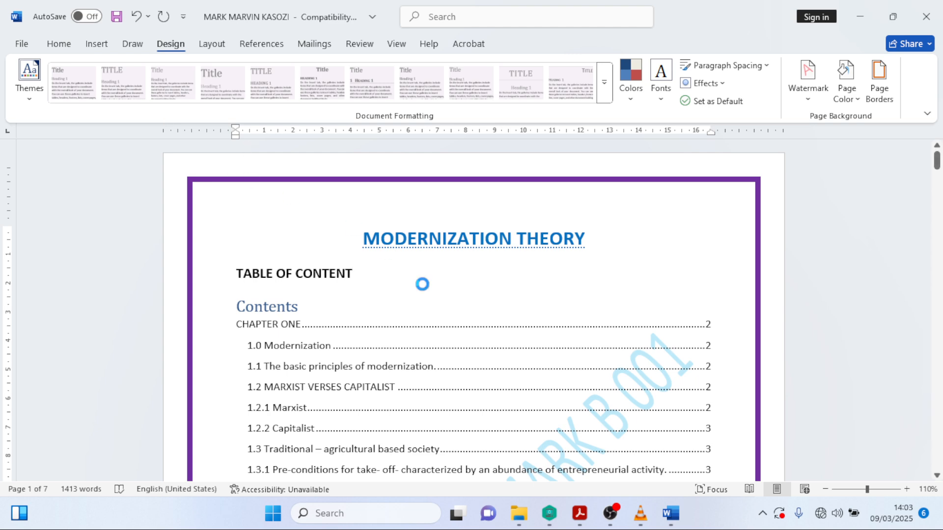
# - Switch to the Acrobat question sheet, scroll to item (a), and clear the text selection
pyautogui.click(581, 520)
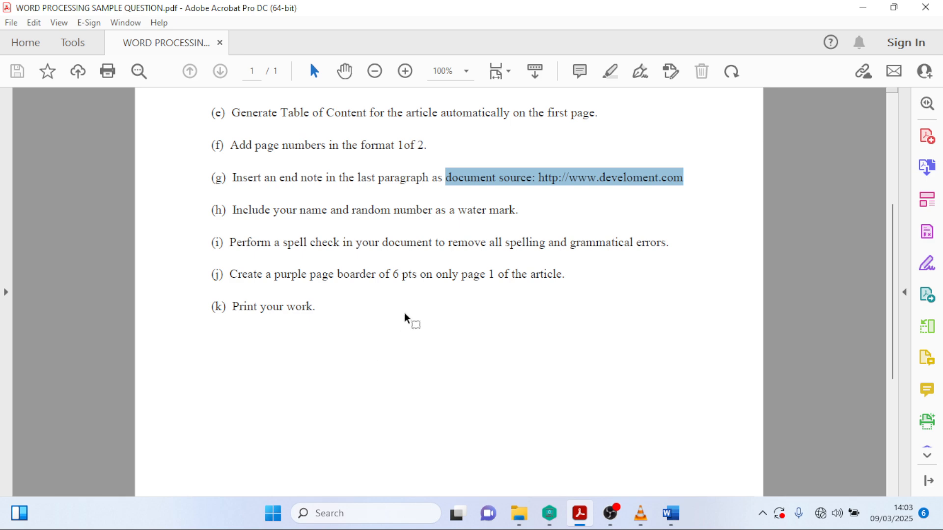
pyautogui.scroll(3, 394, 308)
pyautogui.scroll(2, 393, 308)
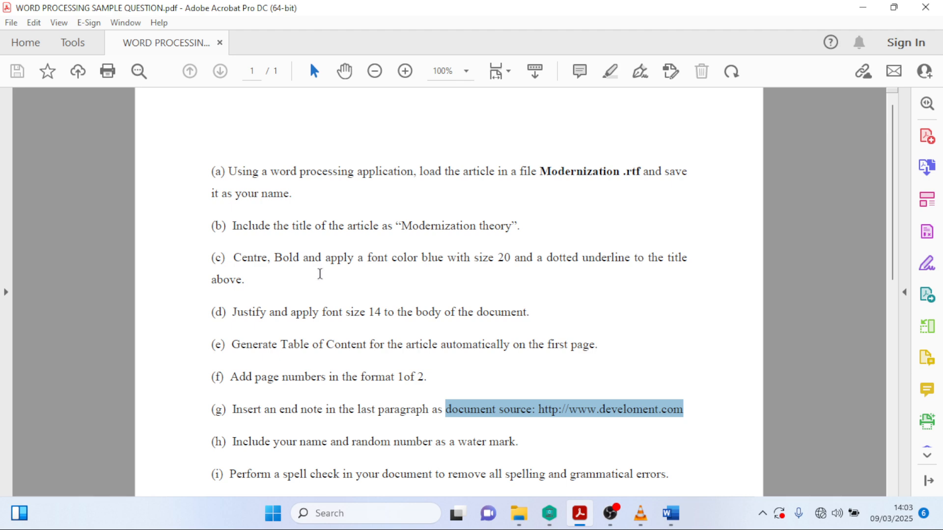
pyautogui.click(321, 196)
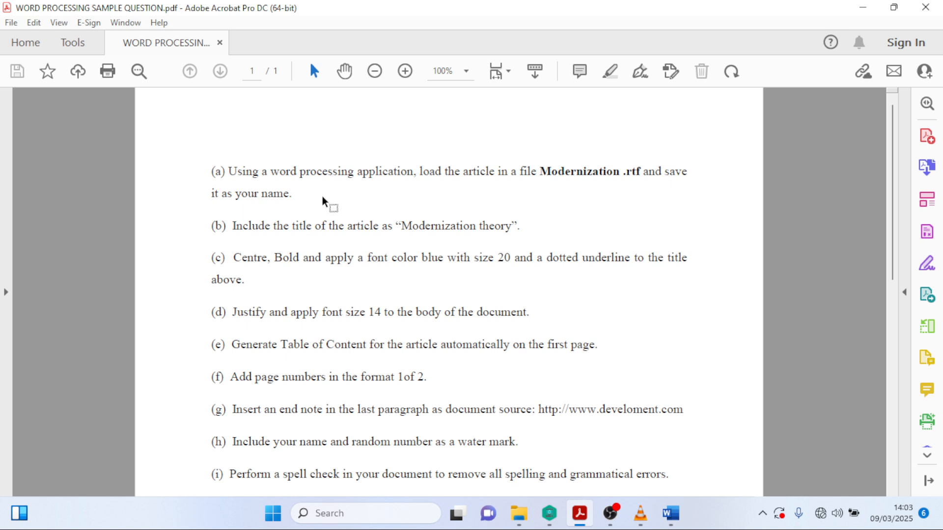